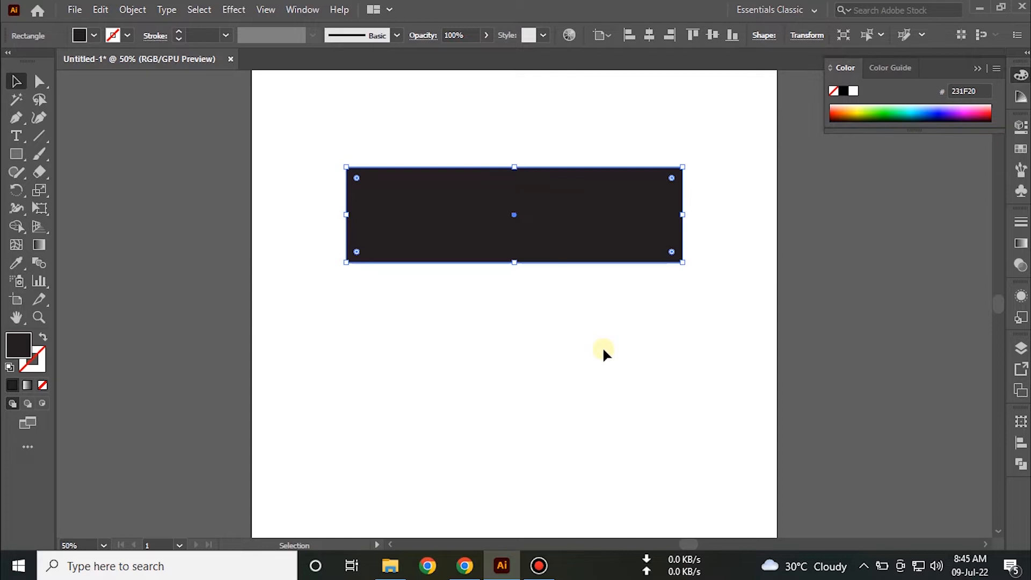
Select the black rectangle on the artboard and bring up the gradient settings
left_click(428, 284)
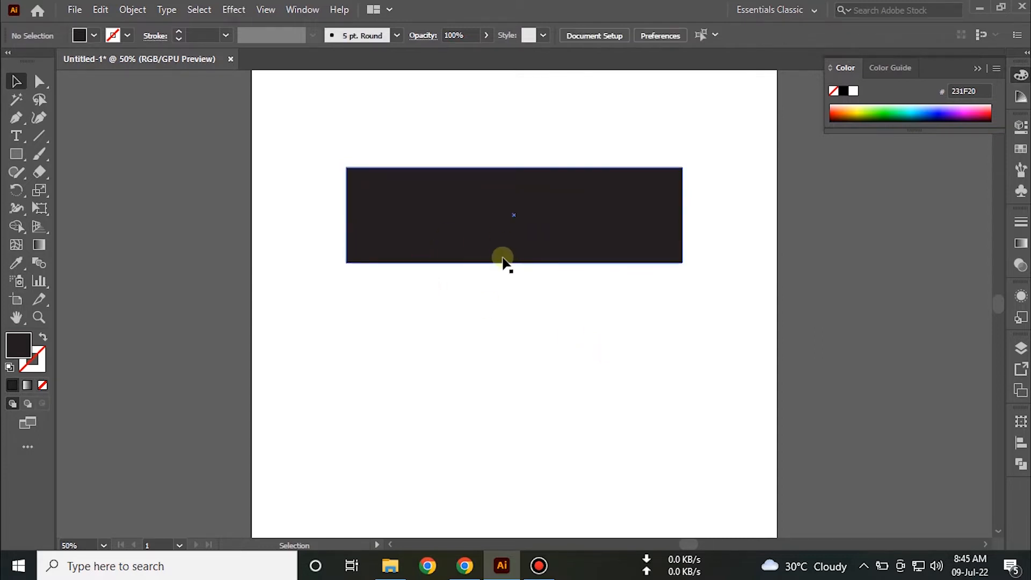
left_click(500, 246)
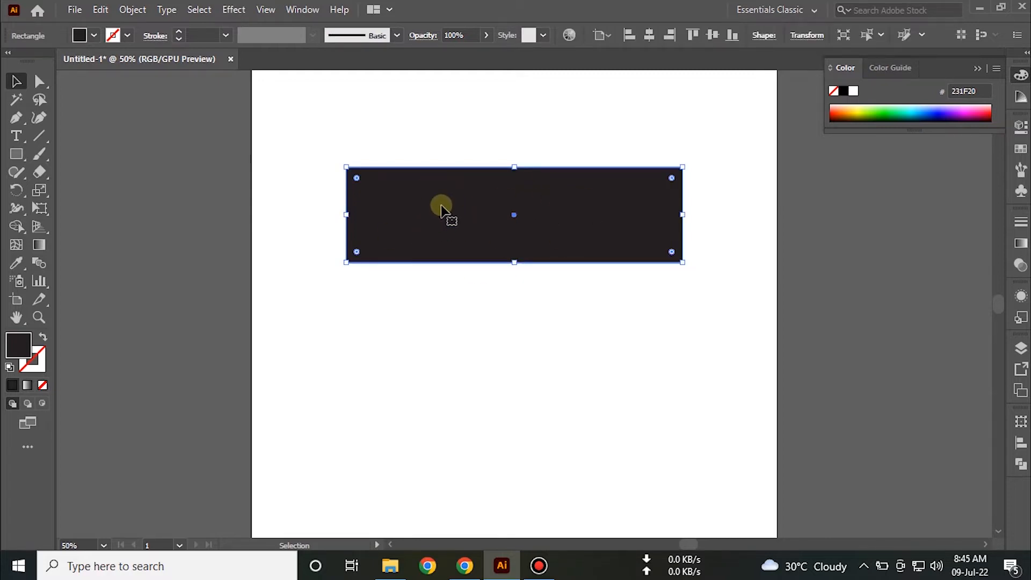
left_click(311, 10)
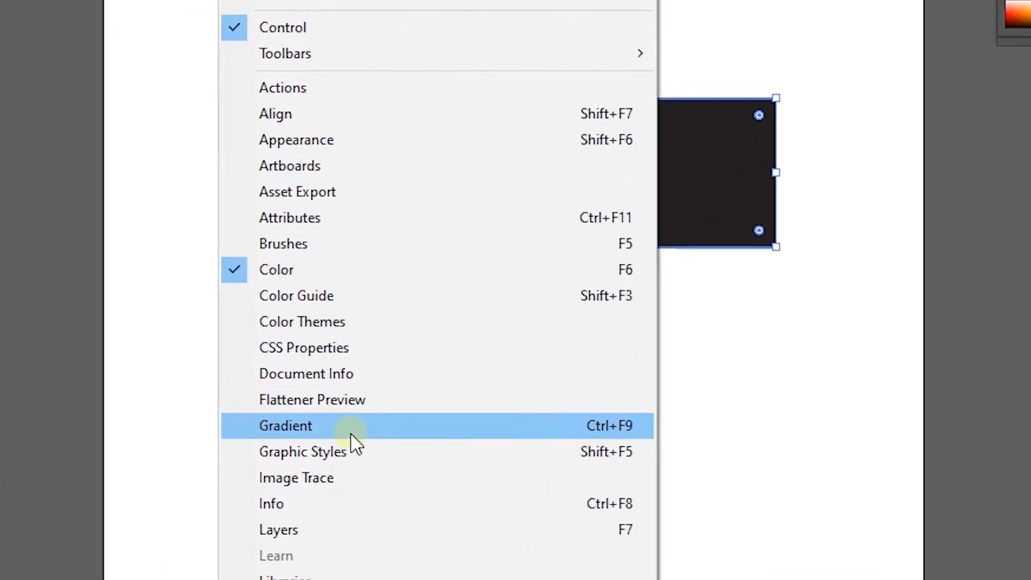
left_click(350, 430)
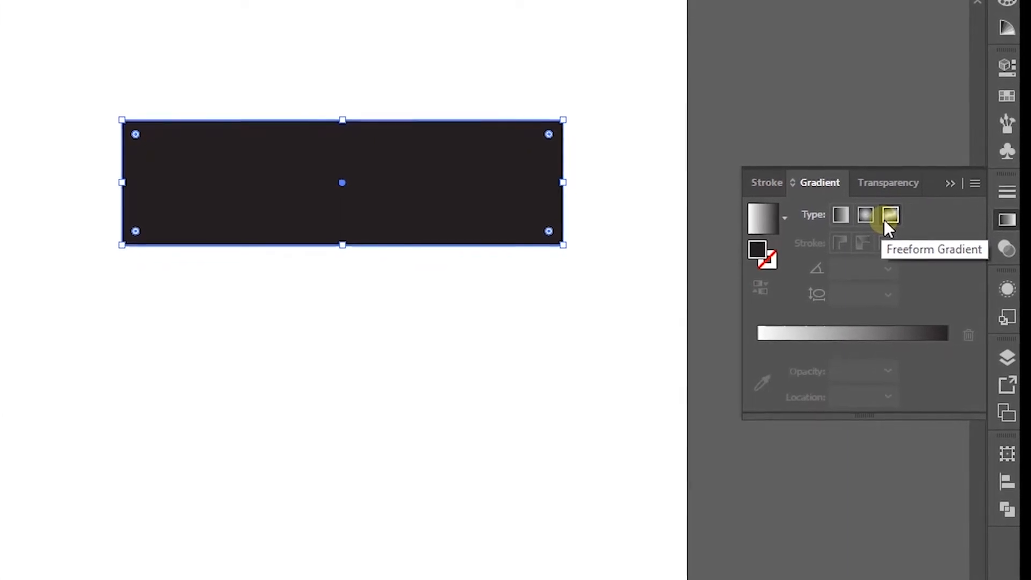
Fill the selected rectangle with the default white-to-black linear gradient, leaving the preset gradients unused
left_click(786, 218)
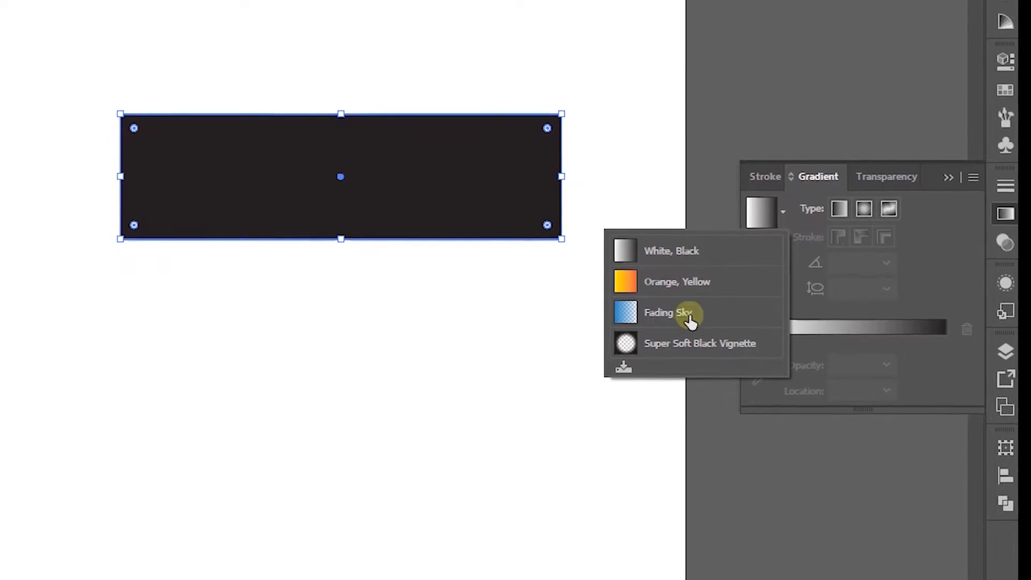
left_click(920, 259)
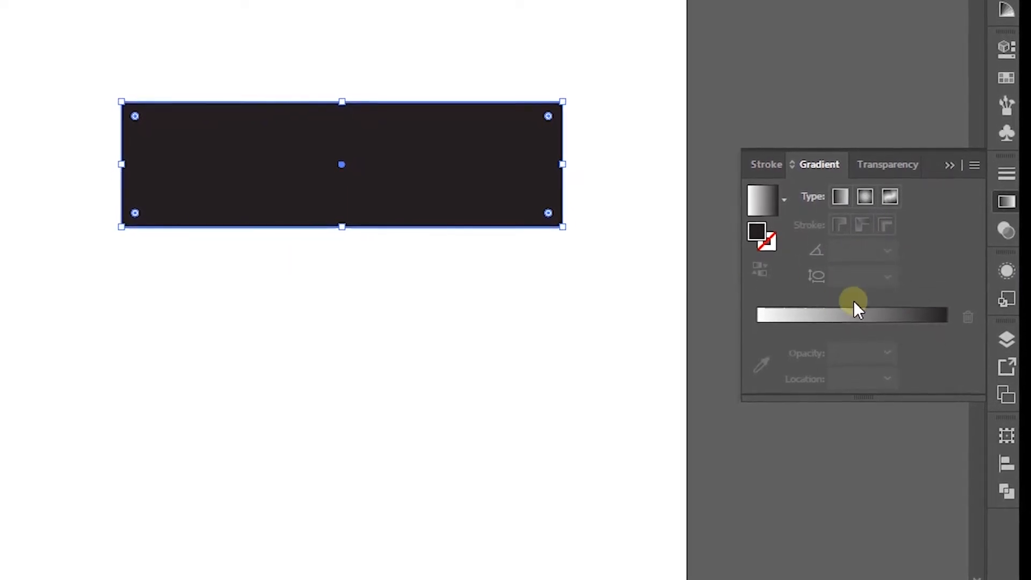
left_click(471, 301)
left_click(325, 198)
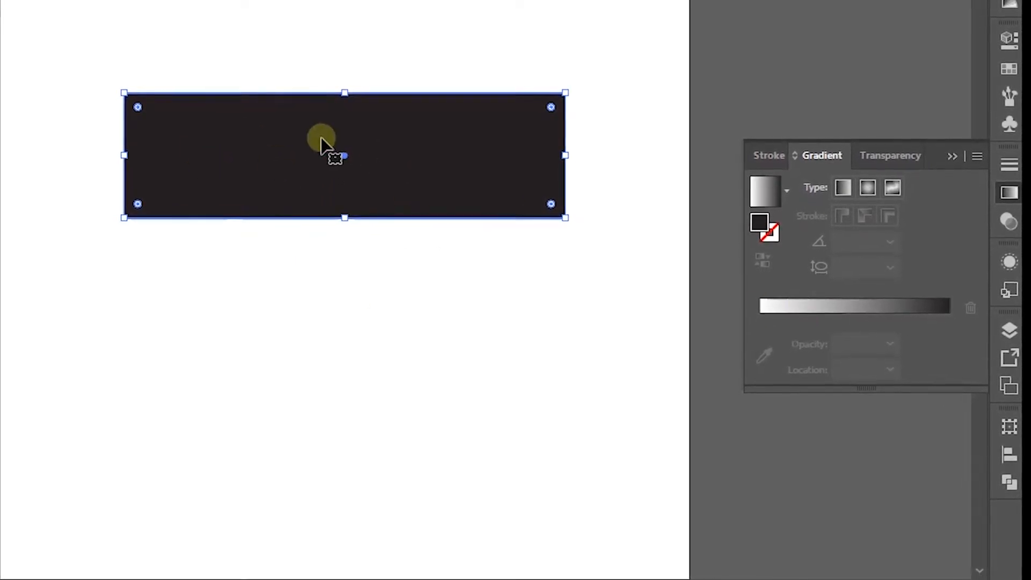
left_click(828, 301)
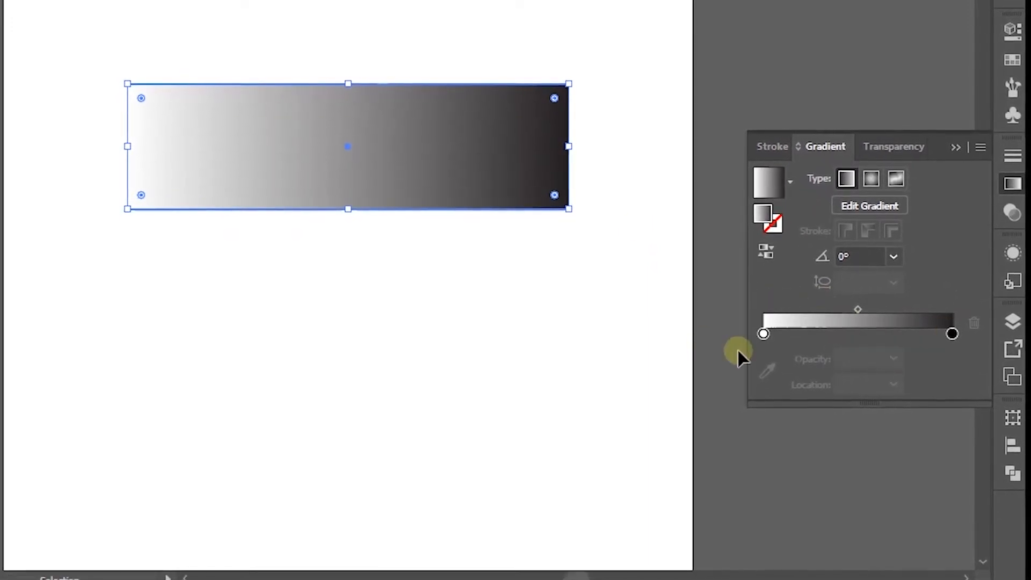
left_click(248, 260)
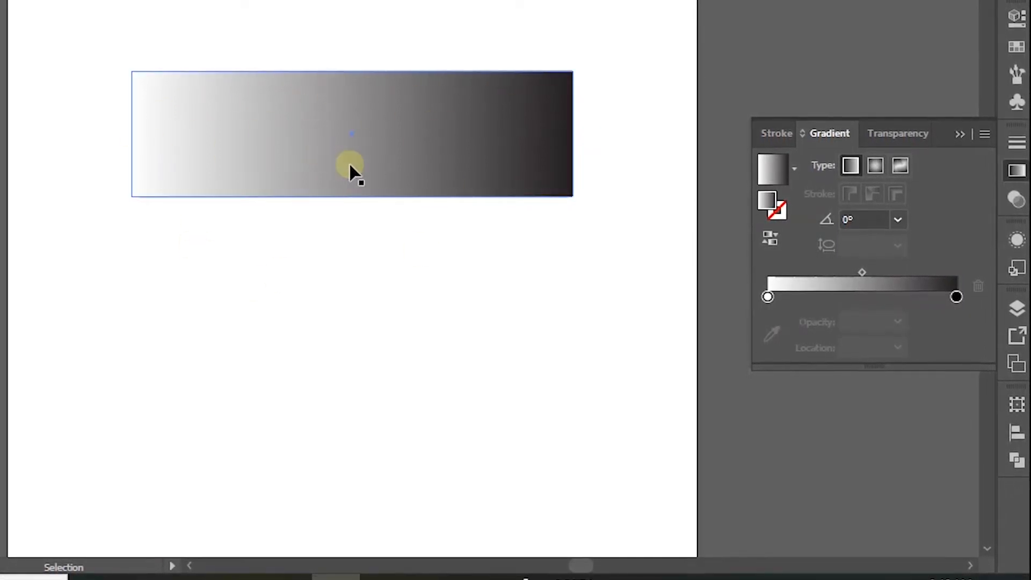
left_click(149, 172)
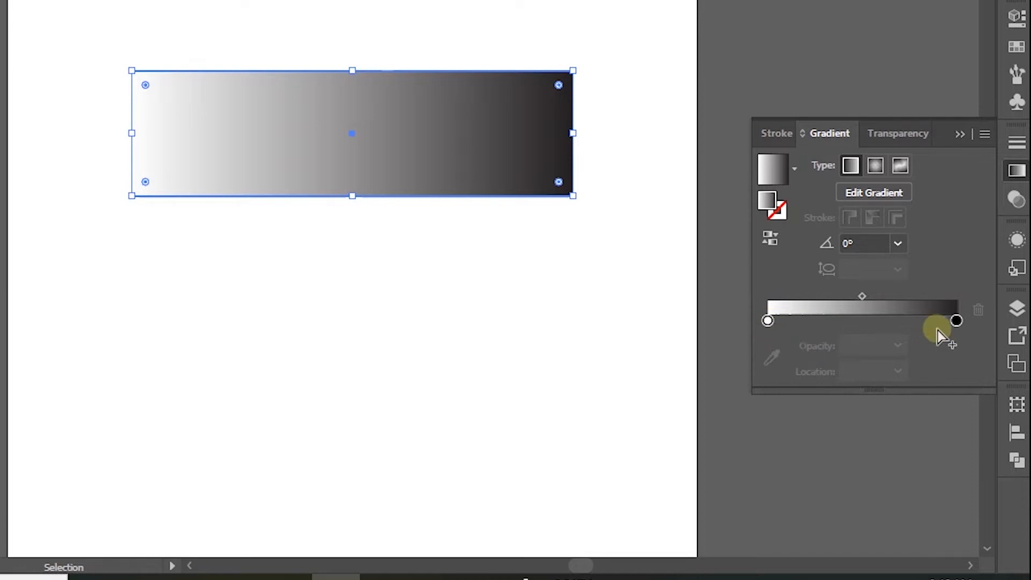
Switch the gradient's starting white stop to RGB and set its color to green 00D472
double_click(769, 320)
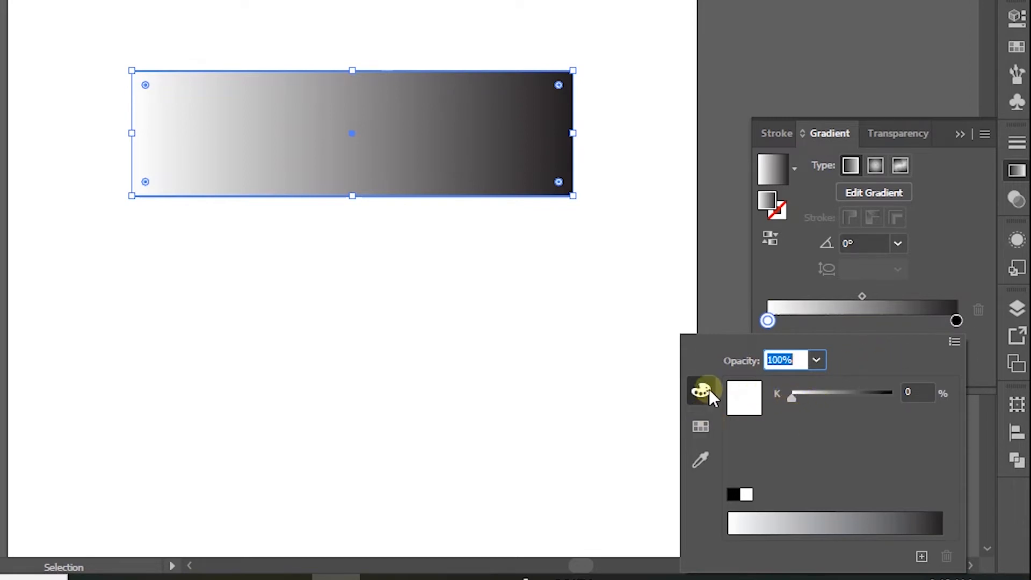
left_click(704, 427)
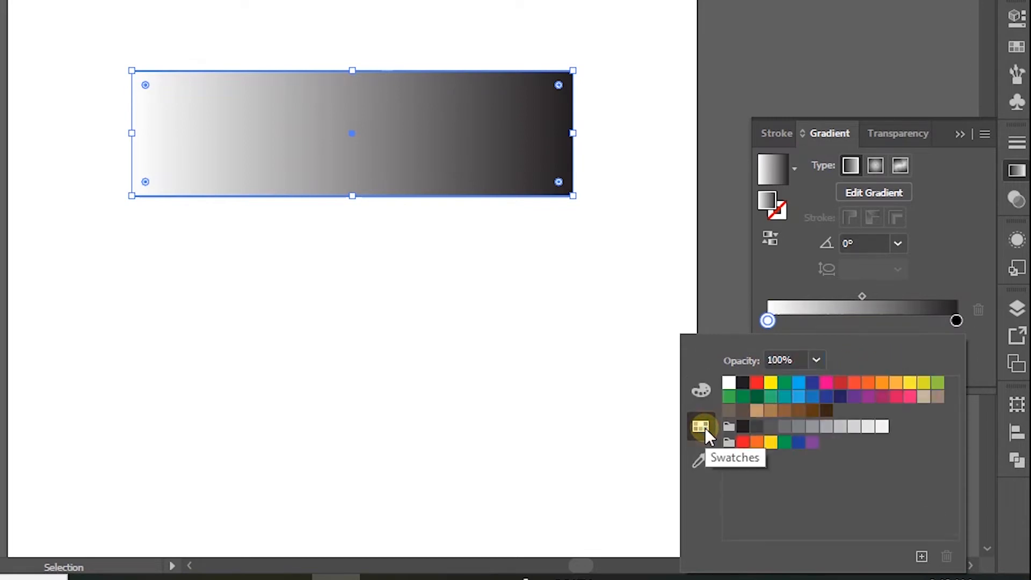
left_click(704, 391)
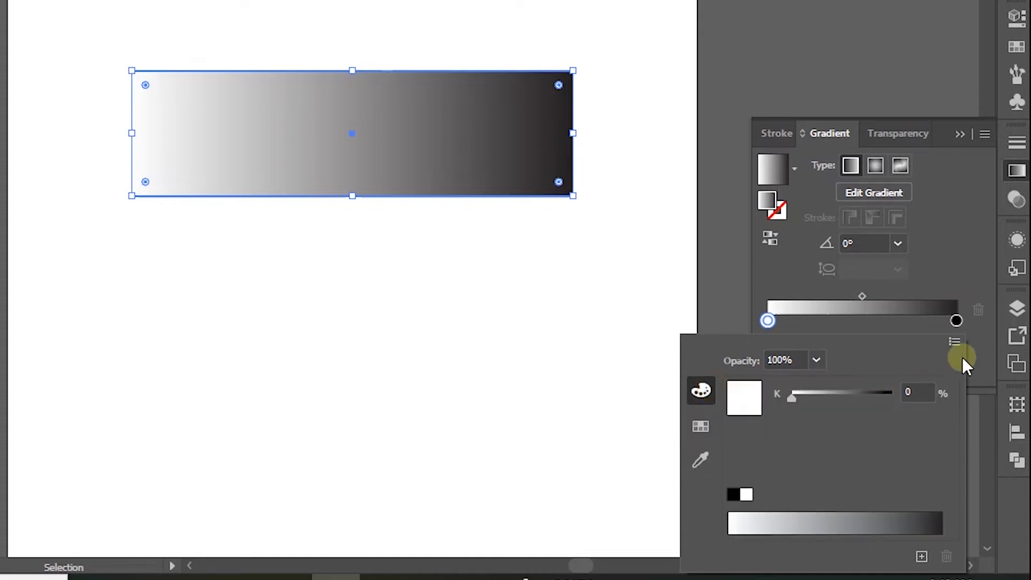
left_click(955, 342)
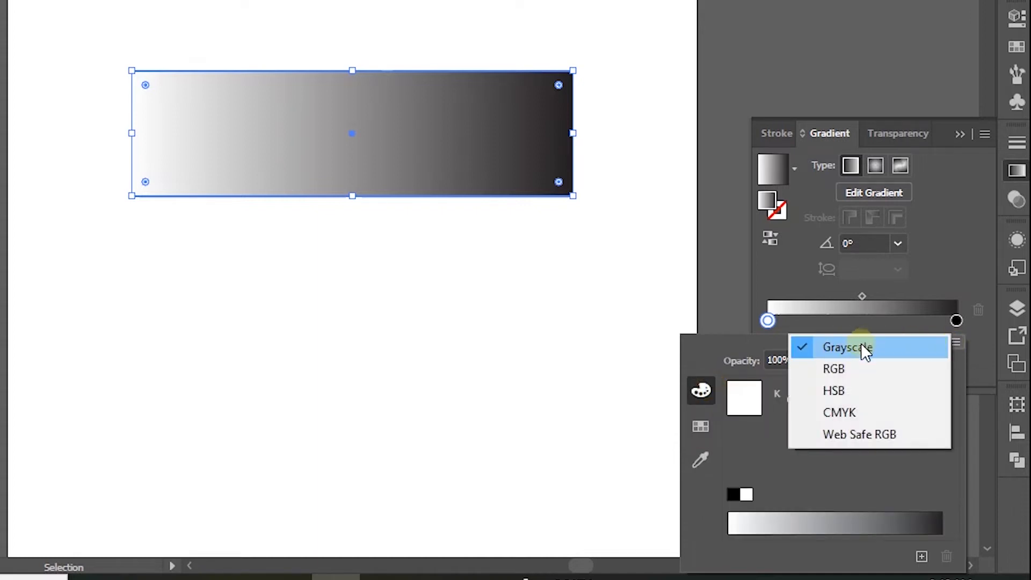
left_click(848, 371)
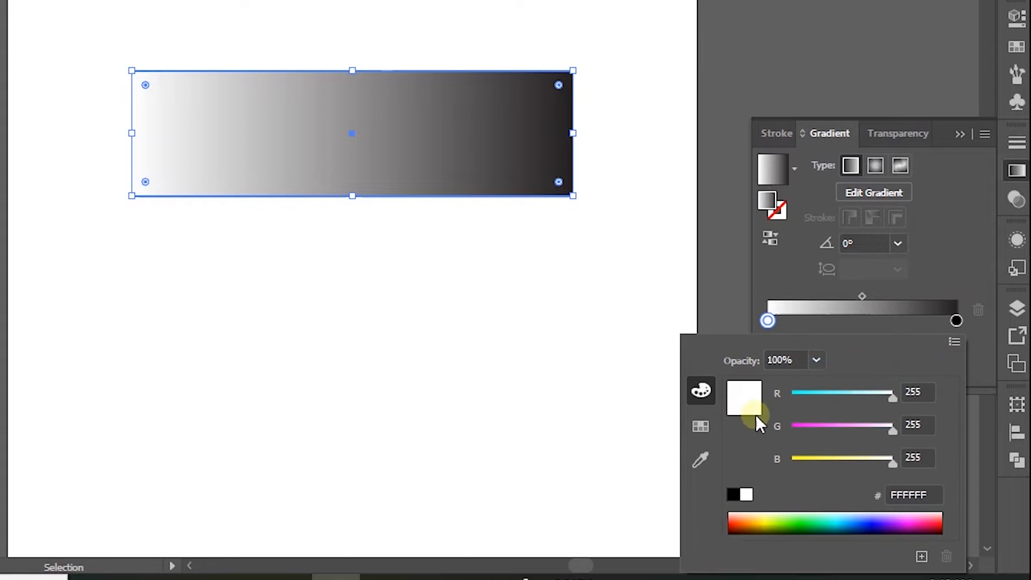
left_click(921, 494)
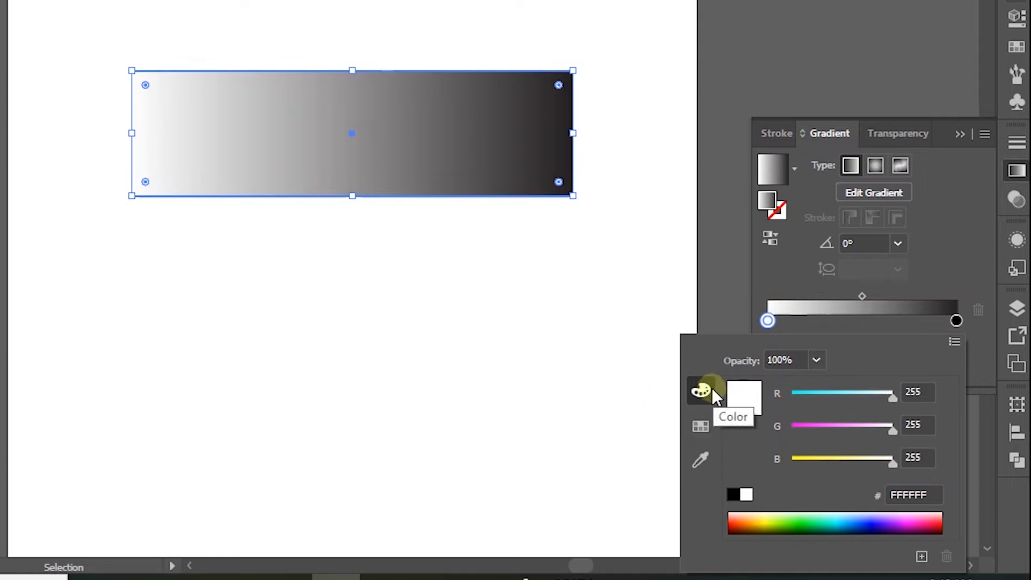
left_click_drag(763, 515, 824, 517)
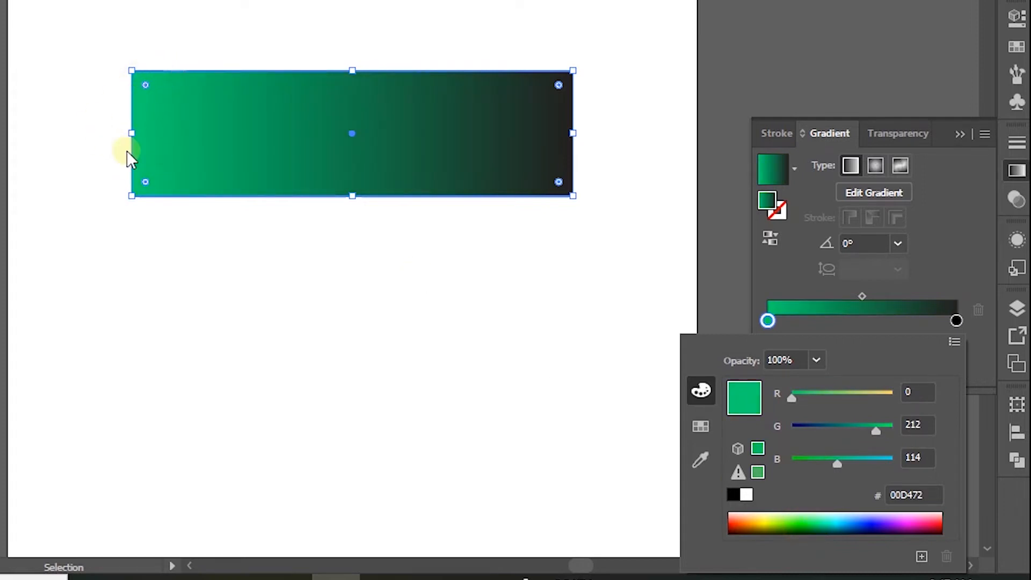
Switch the gradient's ending black stop to RGB and set its color to dark navy 01002A
left_click(957, 320)
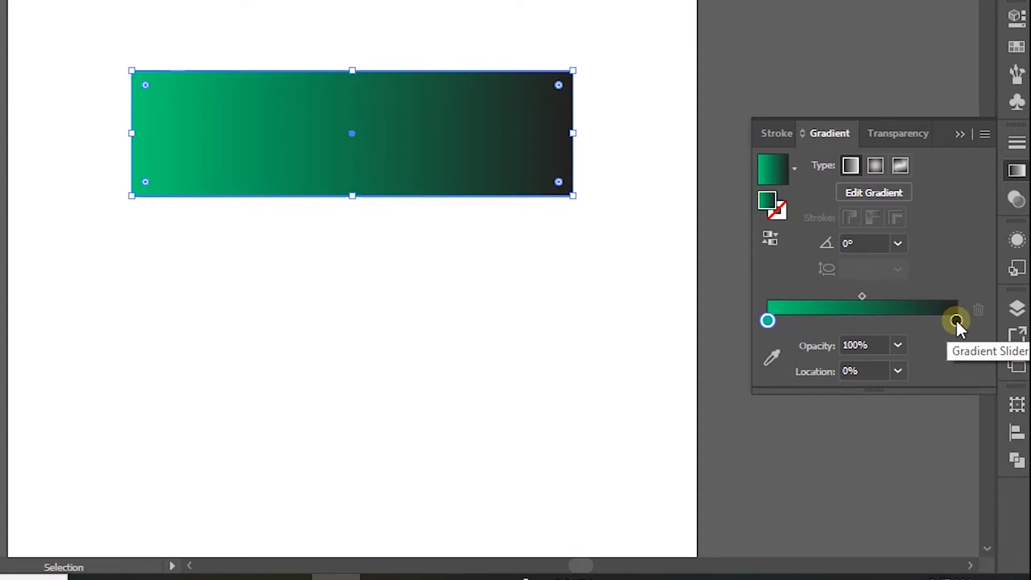
double_click(956, 320)
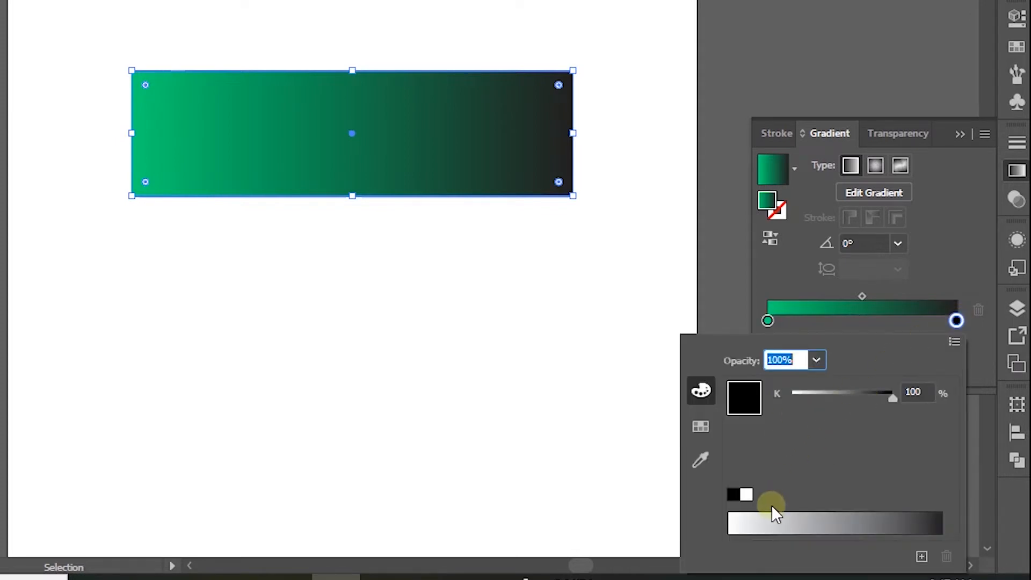
left_click(955, 342)
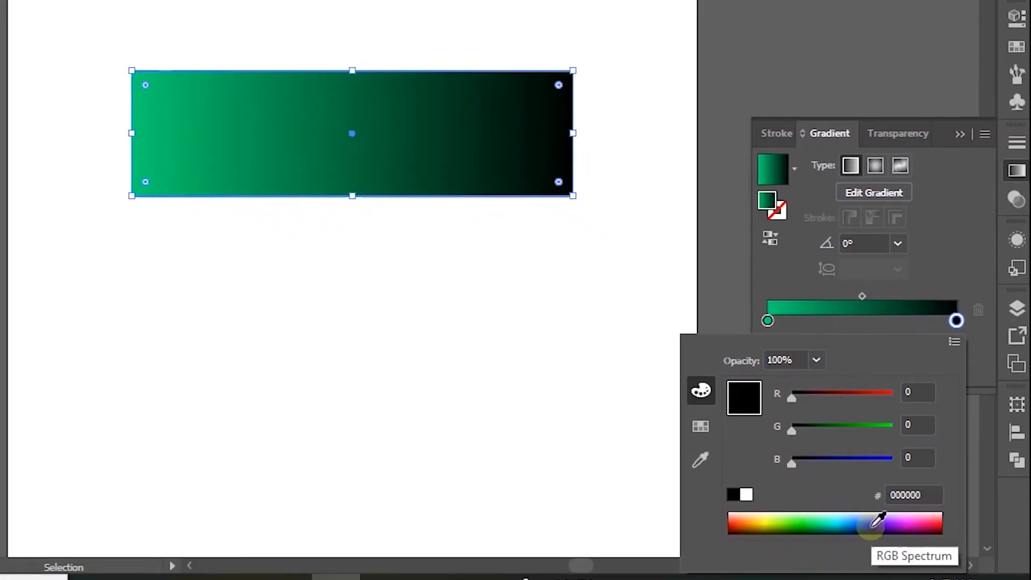
left_click(922, 550)
mouse_move(881, 518)
left_mouse_down()
mouse_move(929, 529)
mouse_move(876, 528)
left_mouse_up()
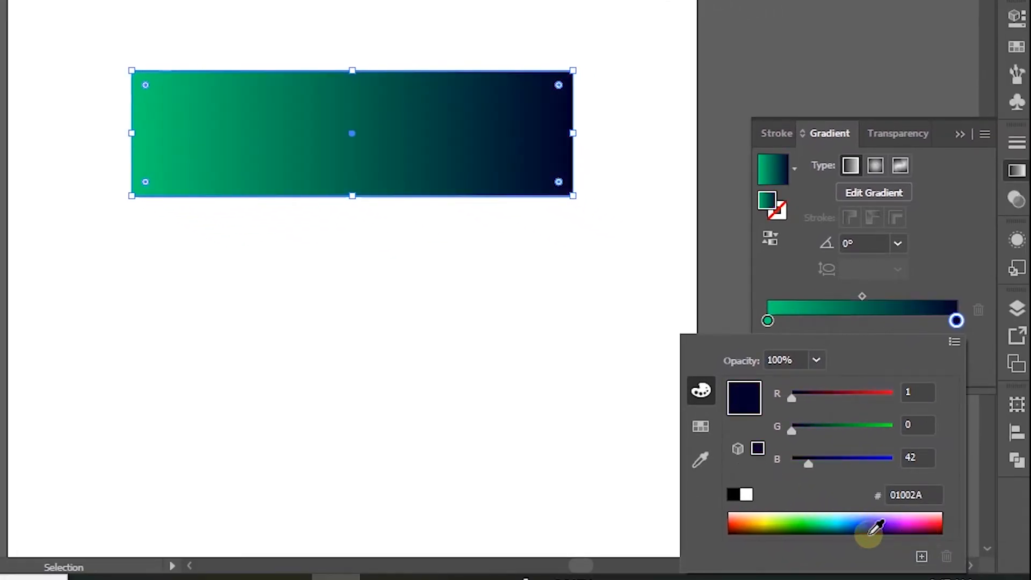
left_click(418, 125)
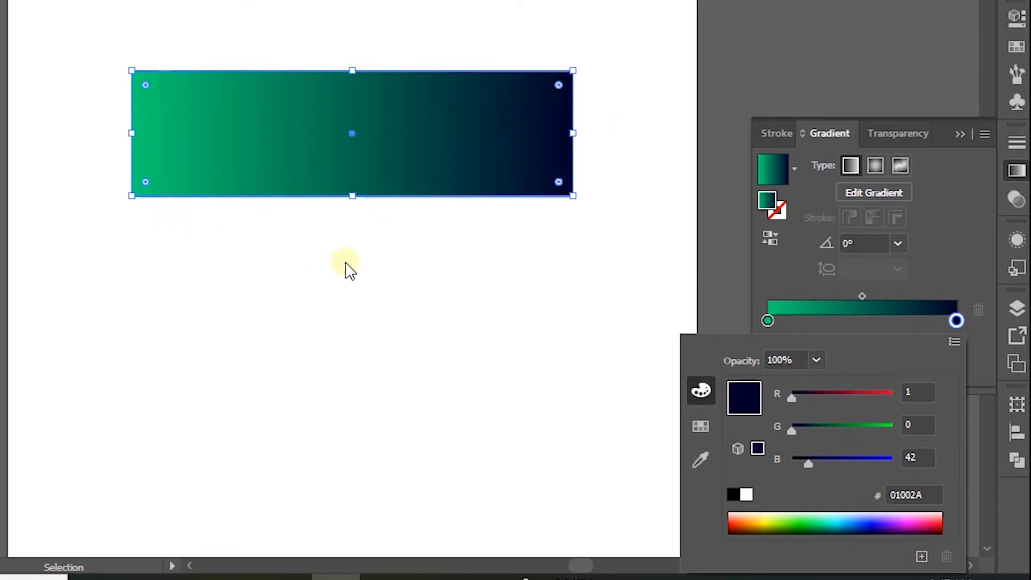
left_click(956, 277)
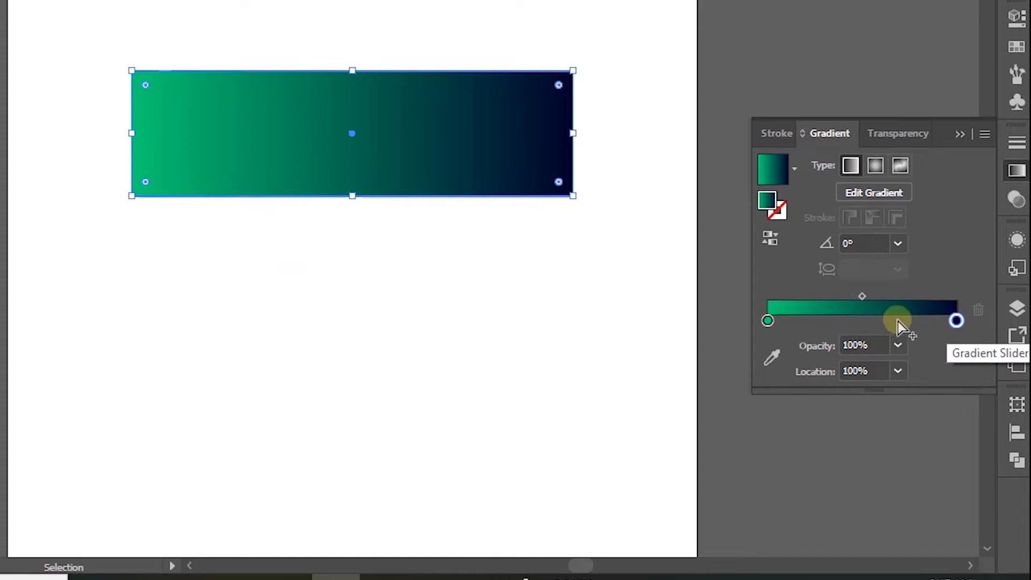
Add a gradient stop at about 27% and color it olive yellow B9BF00
left_click(819, 322)
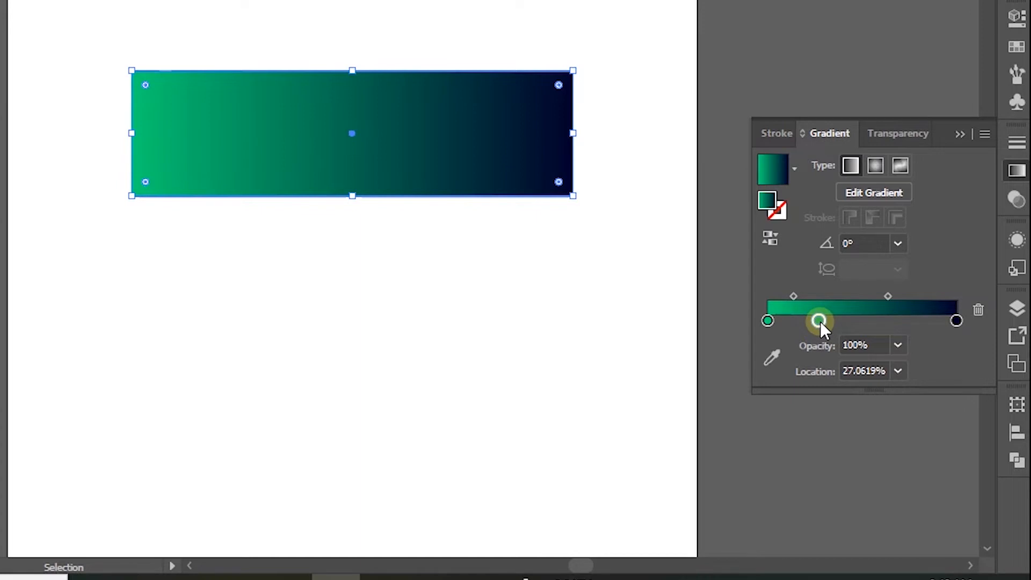
double_click(820, 321)
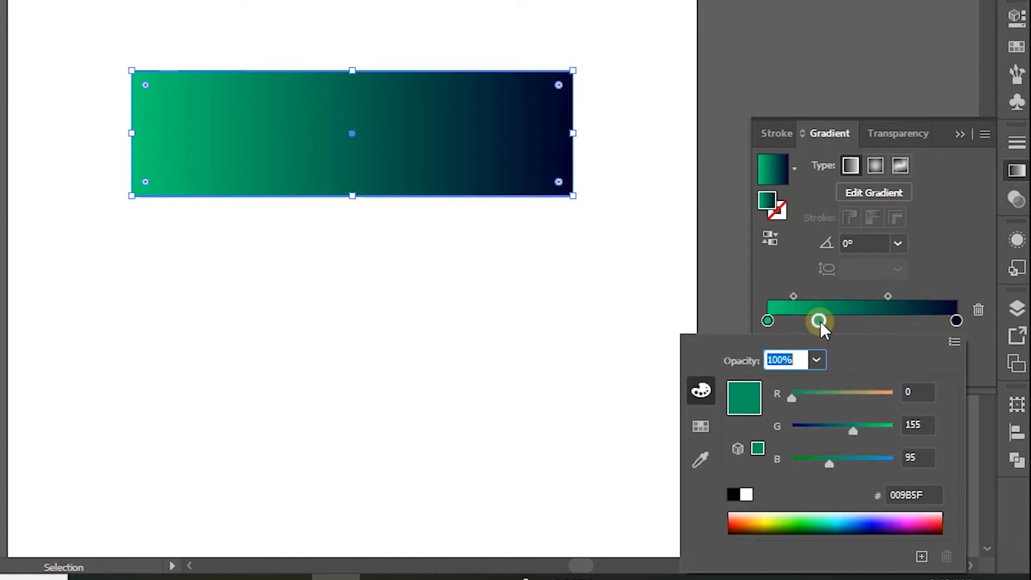
left_click(771, 519)
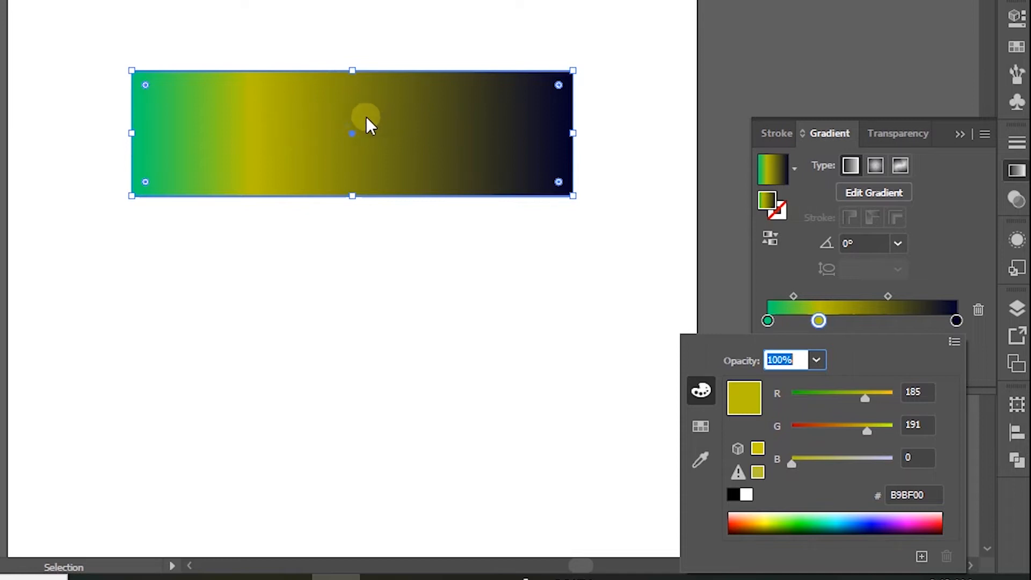
Add another gradient stop at about 72% and color it red-orange AA2A00
left_click(913, 328)
left_click(905, 321)
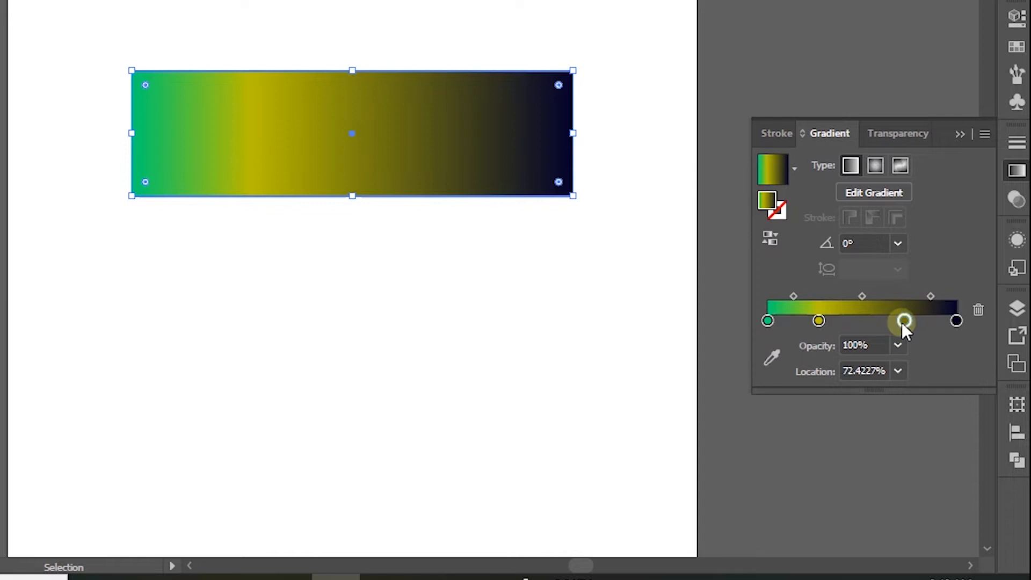
double_click(905, 323)
left_click(738, 527)
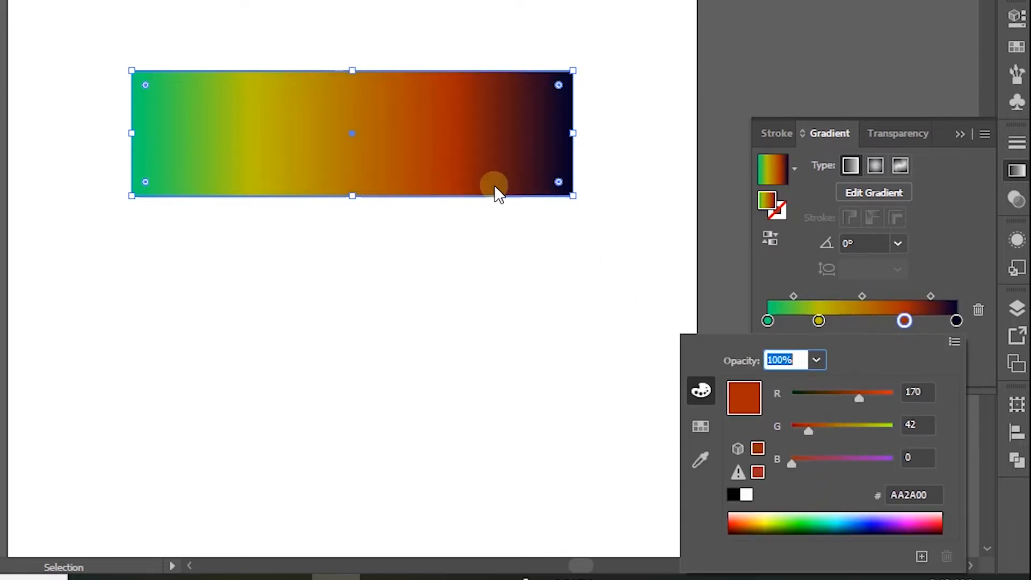
Try orange, red and blue swatches on the gradient stop at about 72%
left_click(928, 494)
left_click_drag(912, 492, 856, 495)
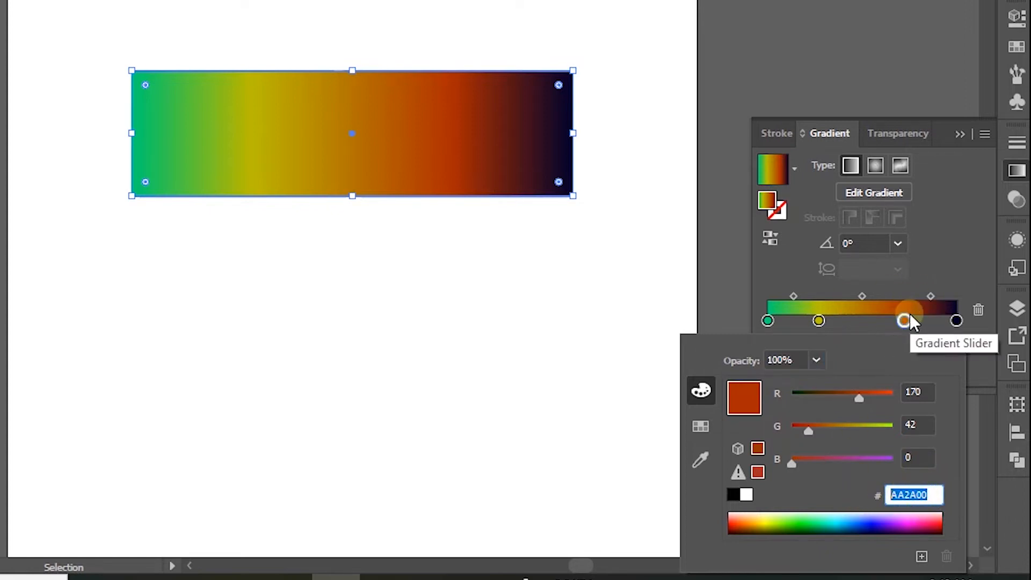
left_click(700, 426)
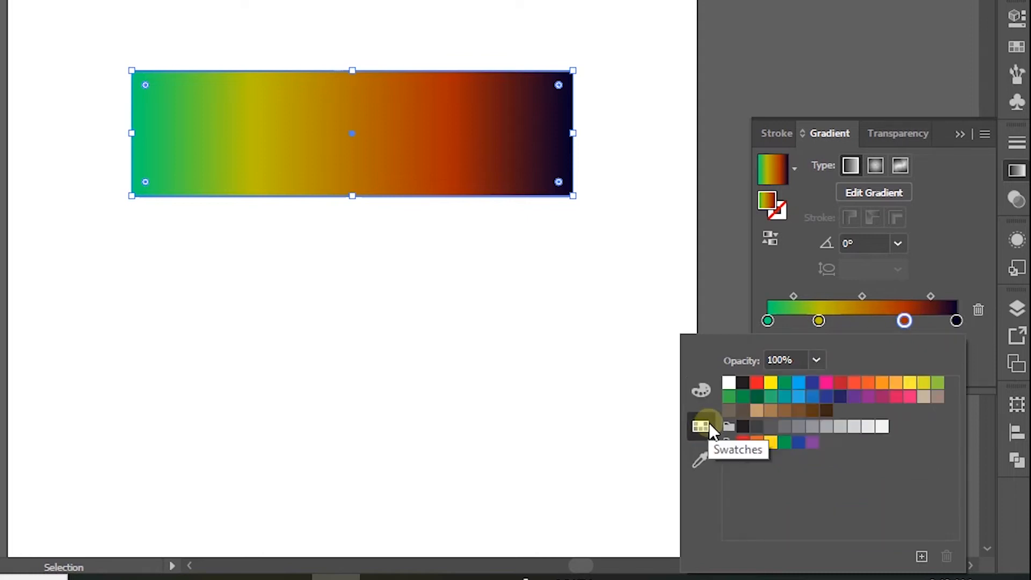
left_click(882, 384)
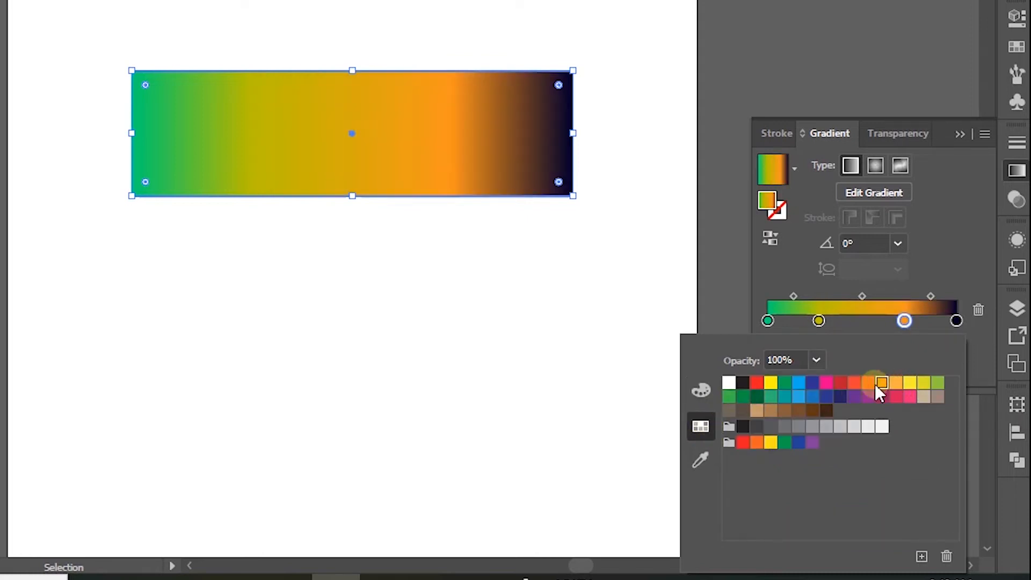
left_click(841, 384)
left_click(799, 383)
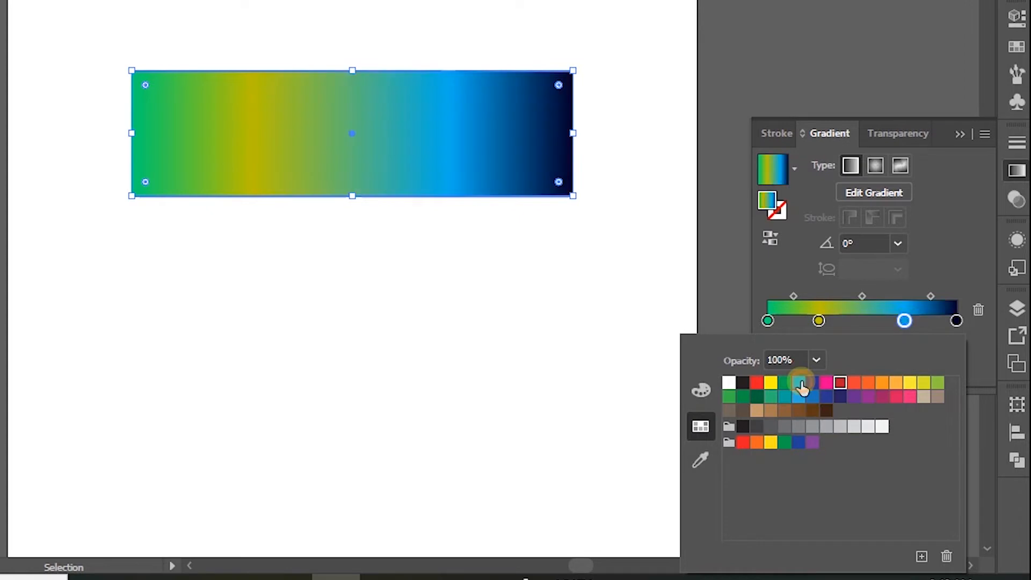
Sample a dark gray with the Color Picker for the stop at about 72%, and exit the picker
left_click(698, 461)
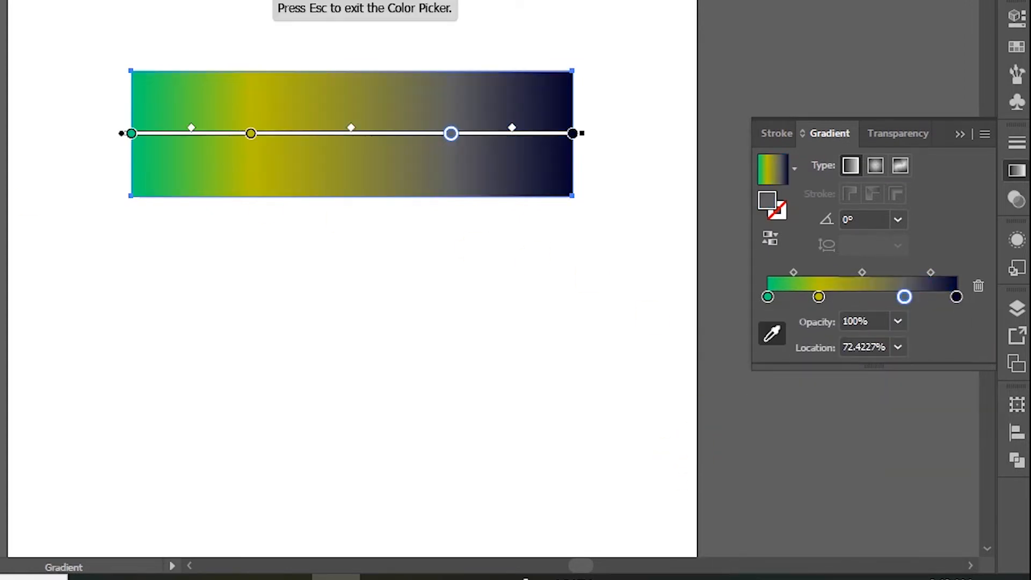
scroll(196, 170, "up", 3)
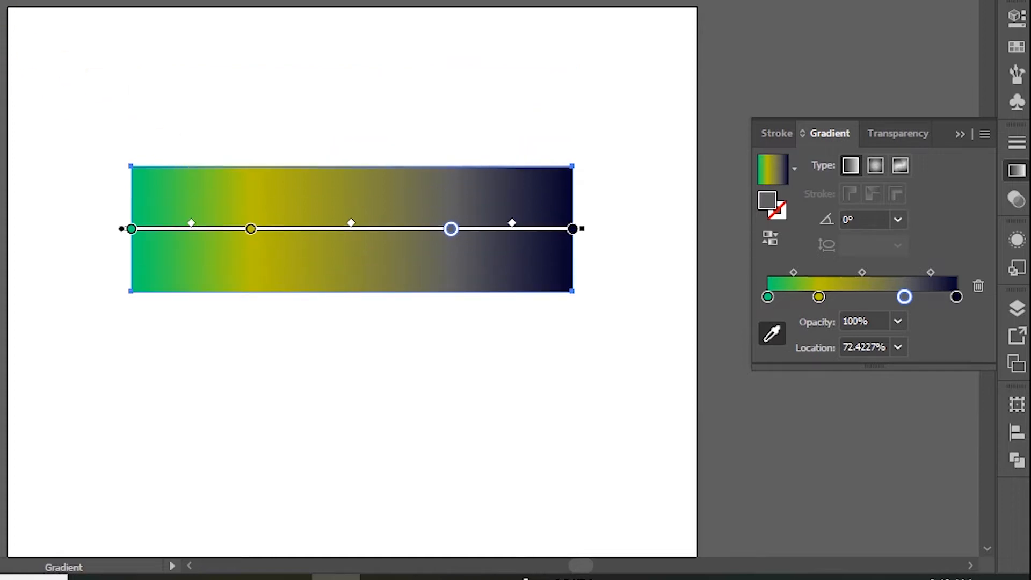
left_click(317, 47)
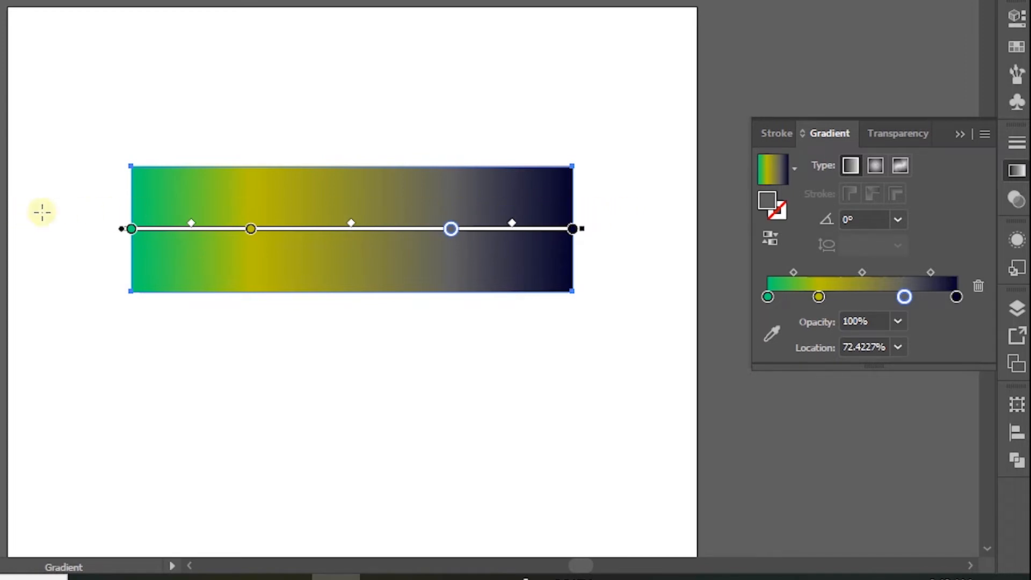
Try the radial gradient type, then switch to a freeform points gradient and move its four color points inward
left_click(876, 166)
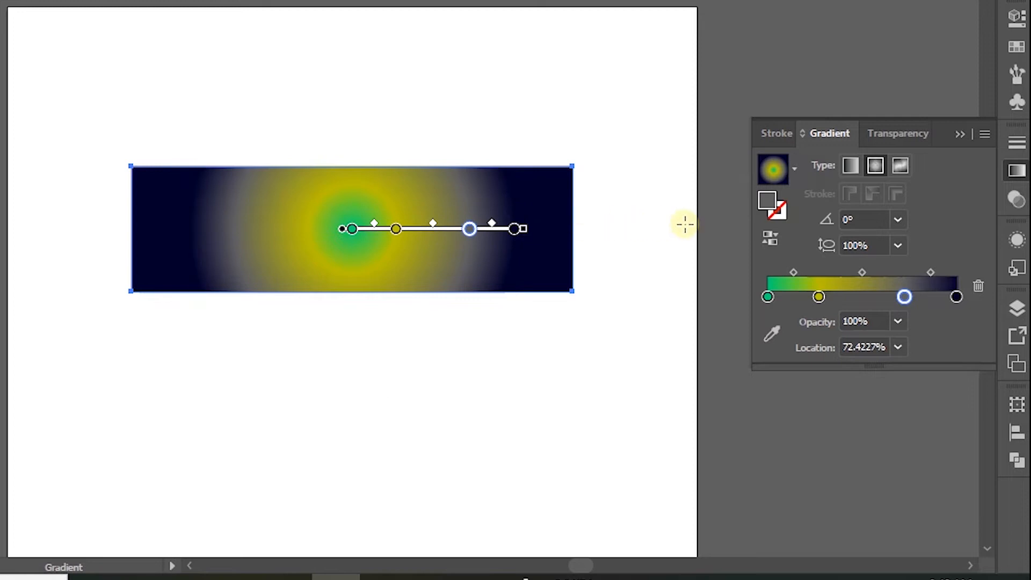
left_click(904, 168)
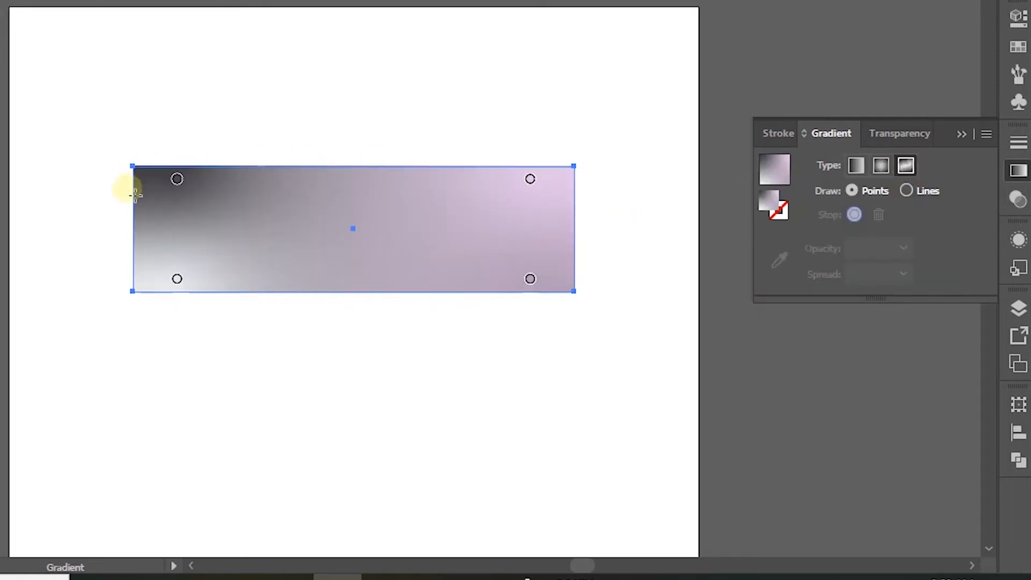
left_click_drag(530, 180, 403, 211)
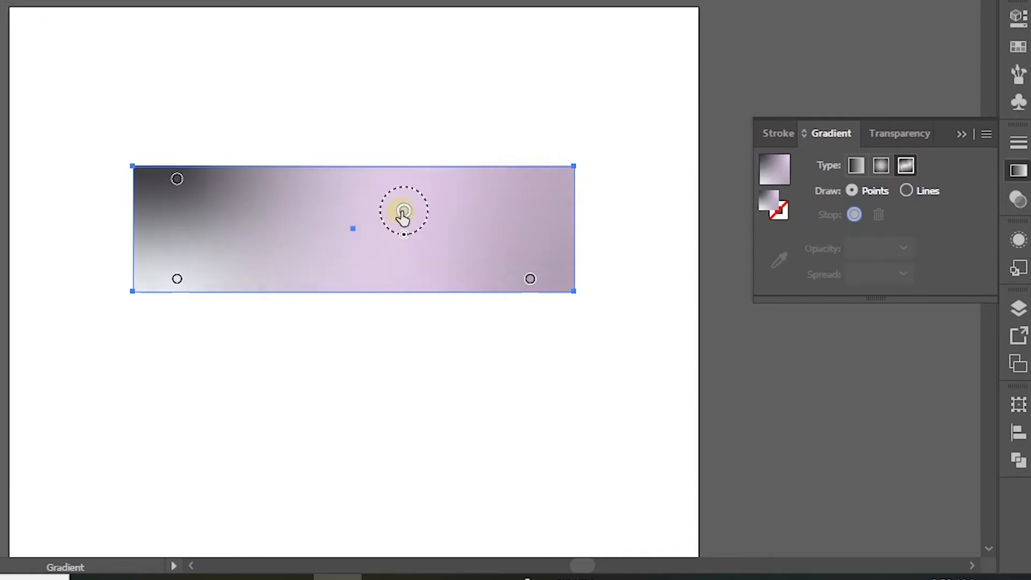
left_click_drag(177, 279, 272, 249)
left_click_drag(530, 279, 471, 263)
left_click_drag(177, 179, 170, 206)
left_click(273, 246)
left_click_drag(391, 263, 390, 261)
Color the freeform gradient's upper-left point green and its lower-left point light blue using swatches
left_click(292, 206)
double_click(291, 206)
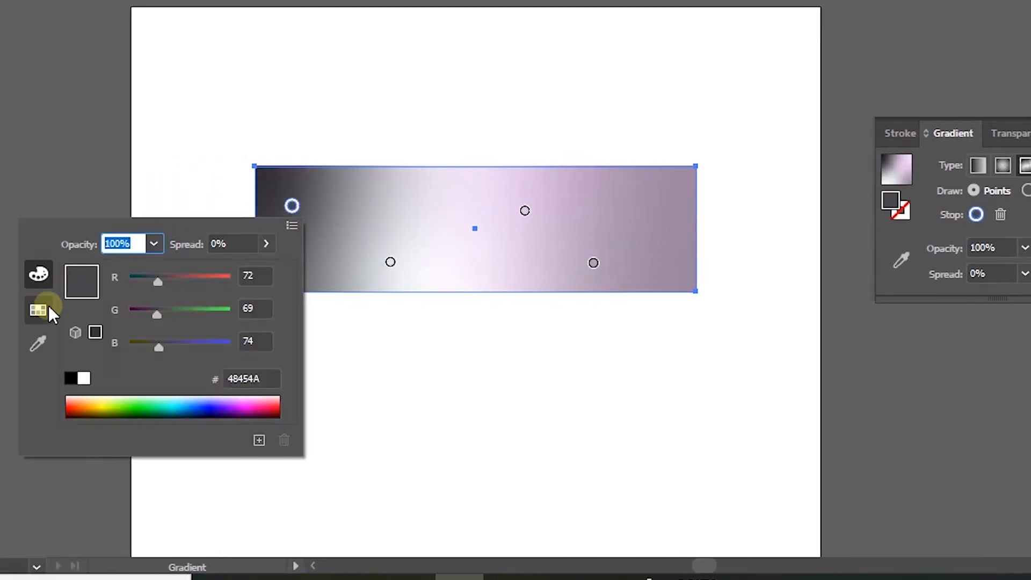
left_click(38, 310)
left_click(122, 268)
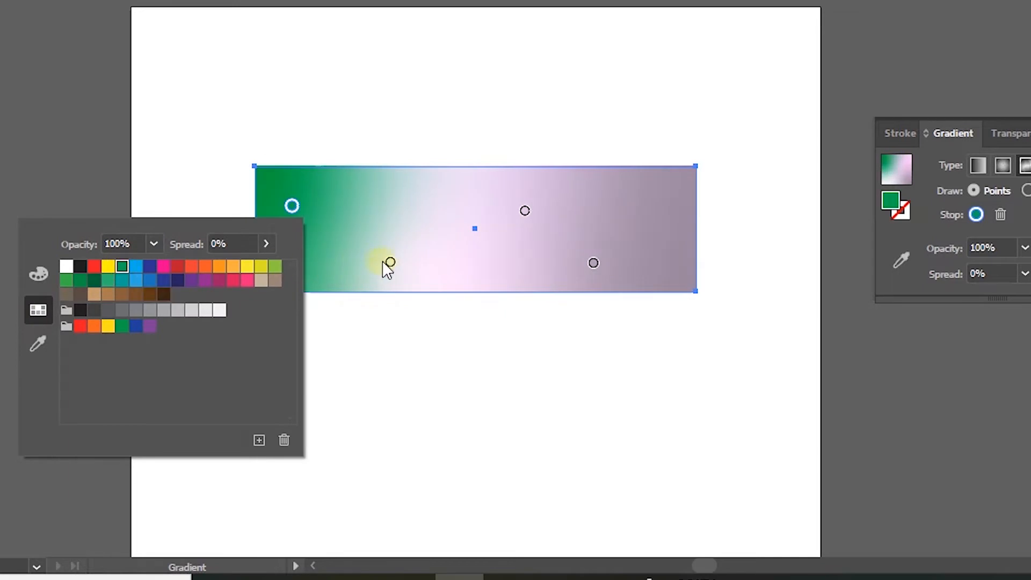
left_click(390, 263)
double_click(390, 263)
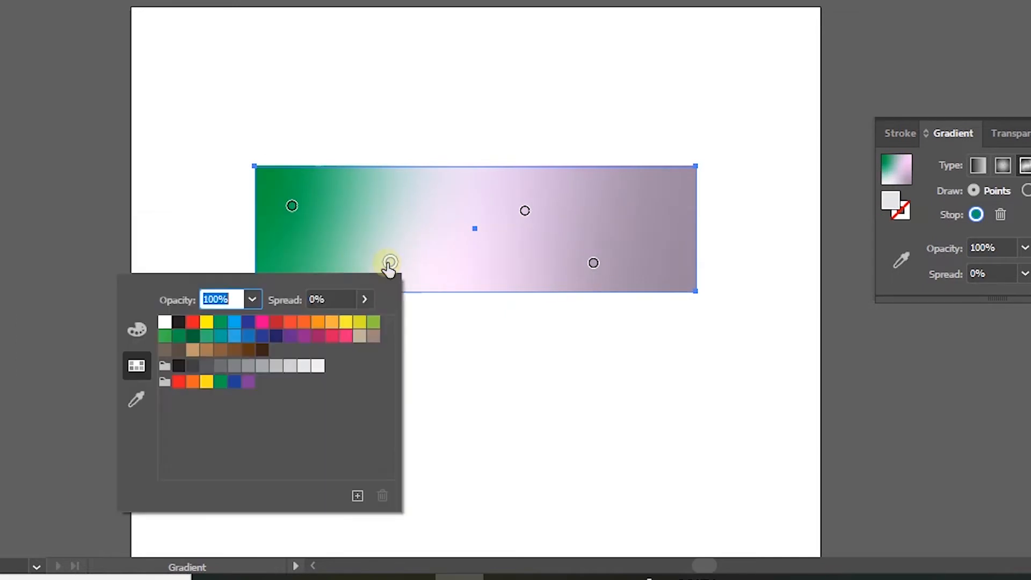
left_click(234, 322)
Color the freeform gradient's upper-right point dark blue and its lower-right point green using swatches
left_click(525, 211)
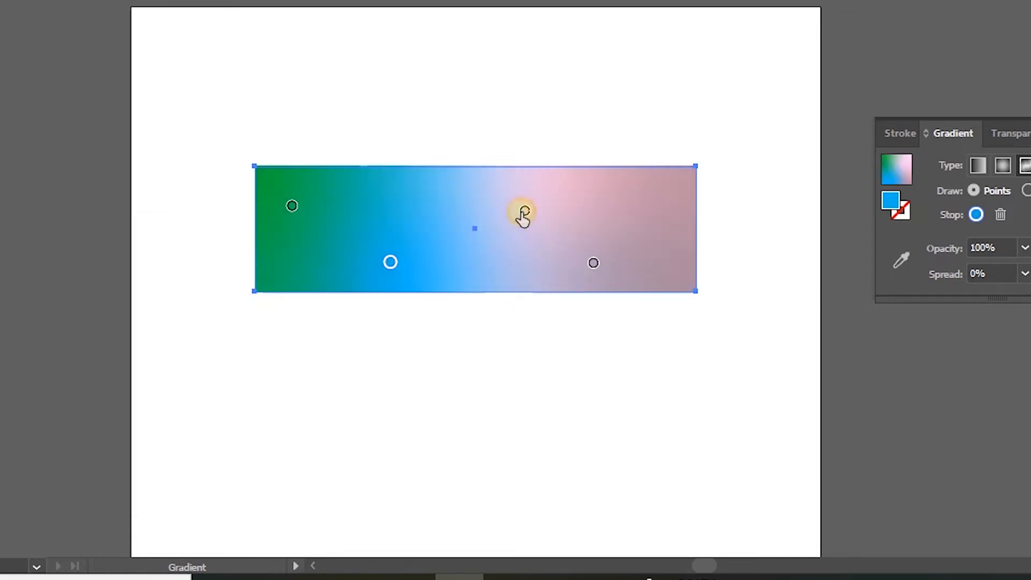
double_click(525, 210)
left_click(395, 287)
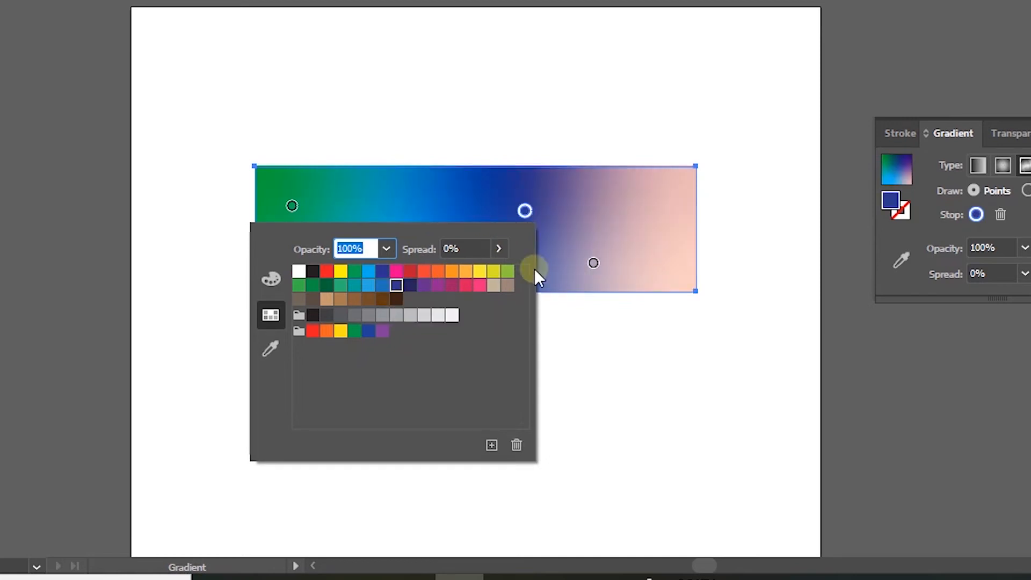
left_click(593, 263)
double_click(593, 263)
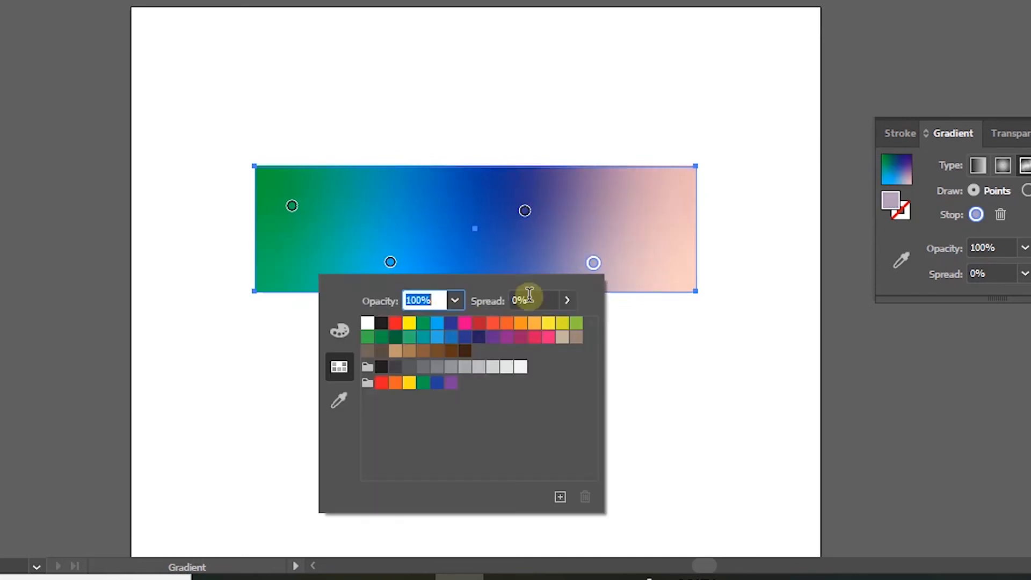
left_click(372, 341)
left_click(656, 321)
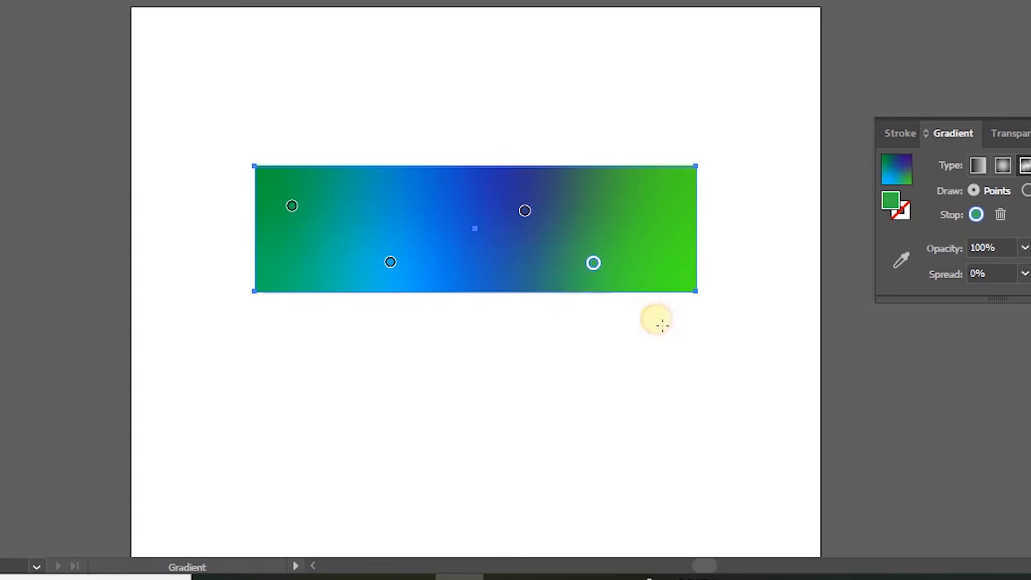
Reposition the four freeform points, moving the two left ones toward the rectangle's left corners and the two right ones slightly upward
left_click_drag(593, 265, 605, 247)
left_click_drag(524, 211, 524, 192)
left_click_drag(389, 267, 332, 285)
left_click_drag(290, 211, 275, 193)
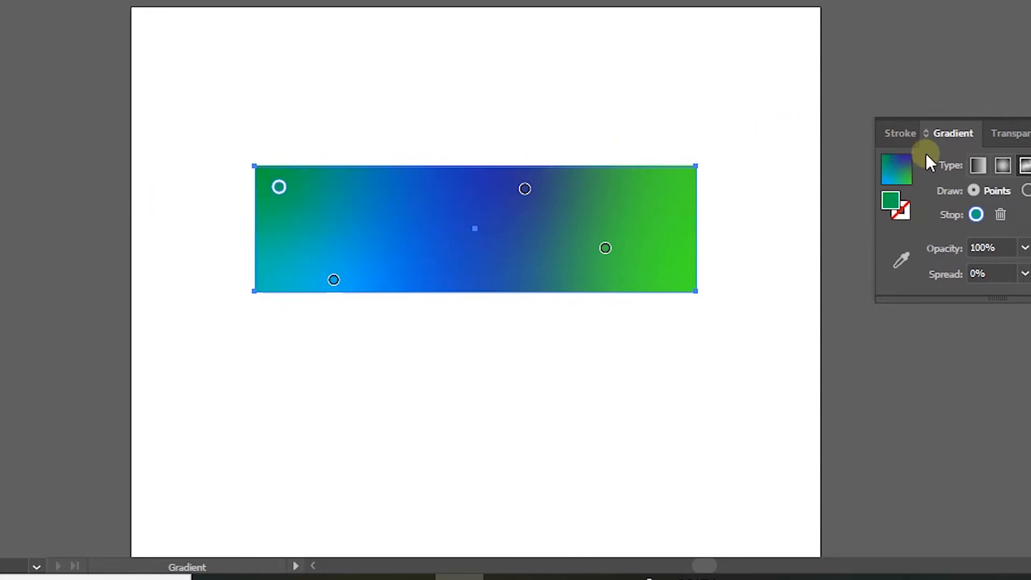
Switch the rectangle's gradient back to linear and move the dark gray stop to about 67%
left_click(978, 166)
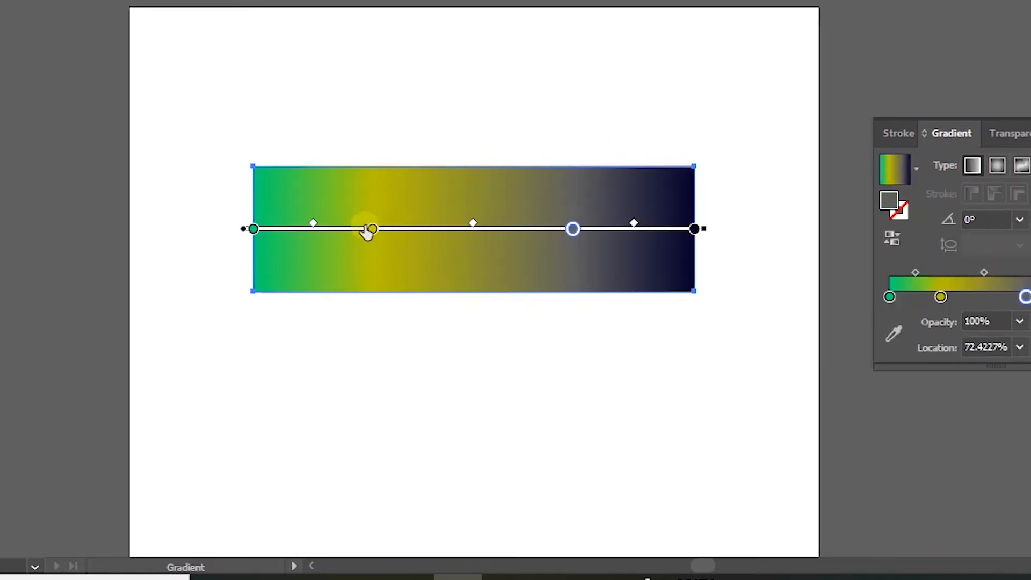
left_click_drag(1008, 297, 967, 299)
left_click_drag(886, 300, 920, 298)
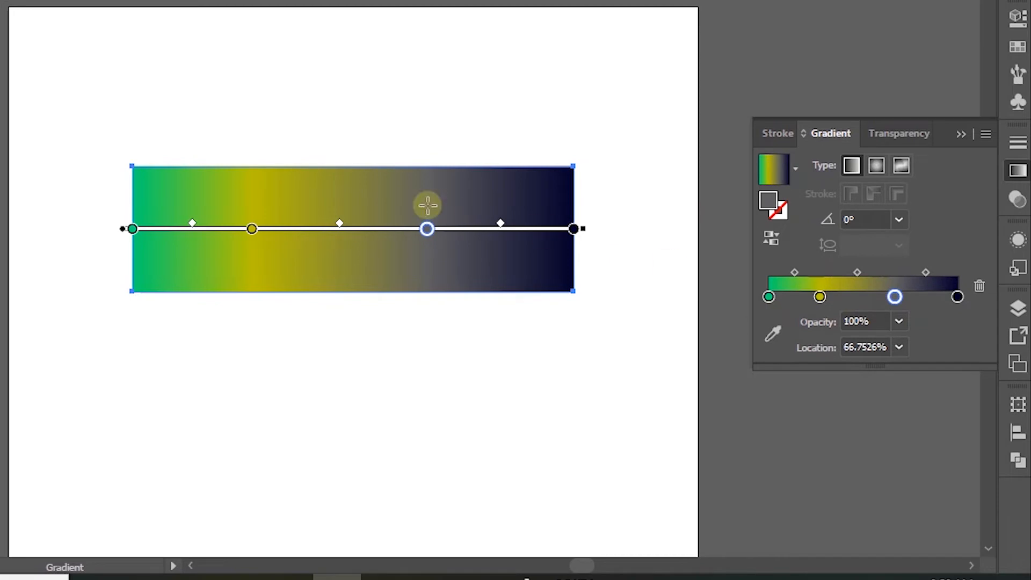
Adjust the gradient midpoints: green-yellow to about 66%, yellow-gray closer to the yellow stop, and gray-navy closer to the navy stop
left_click_drag(857, 273, 783, 272)
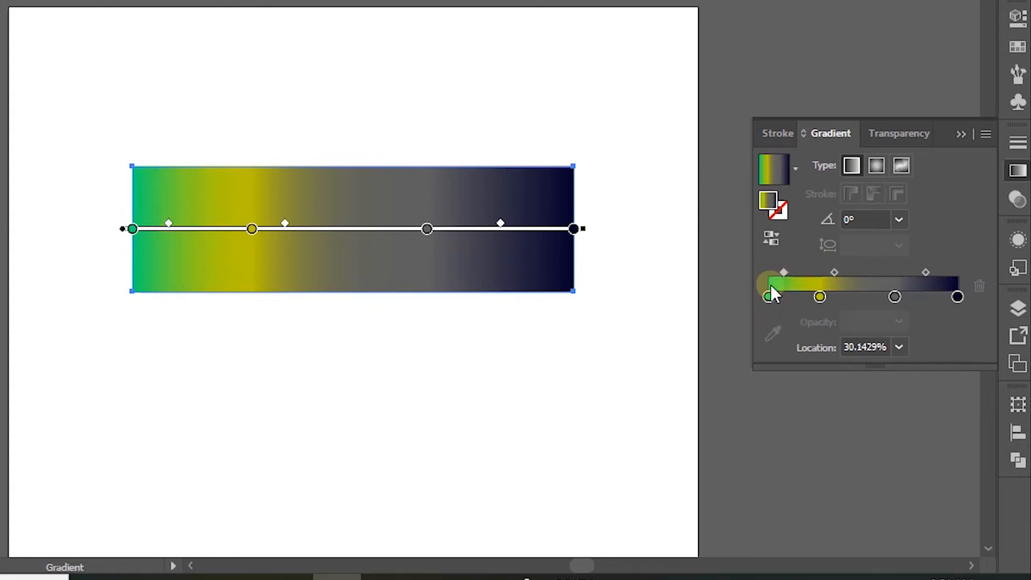
left_click_drag(794, 273, 776, 272)
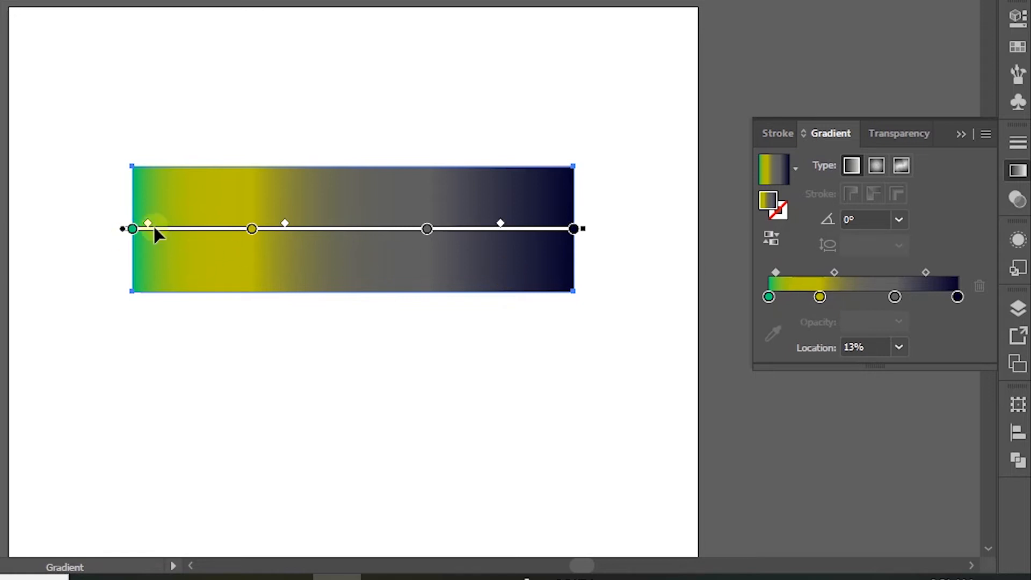
left_click_drag(149, 225, 194, 231)
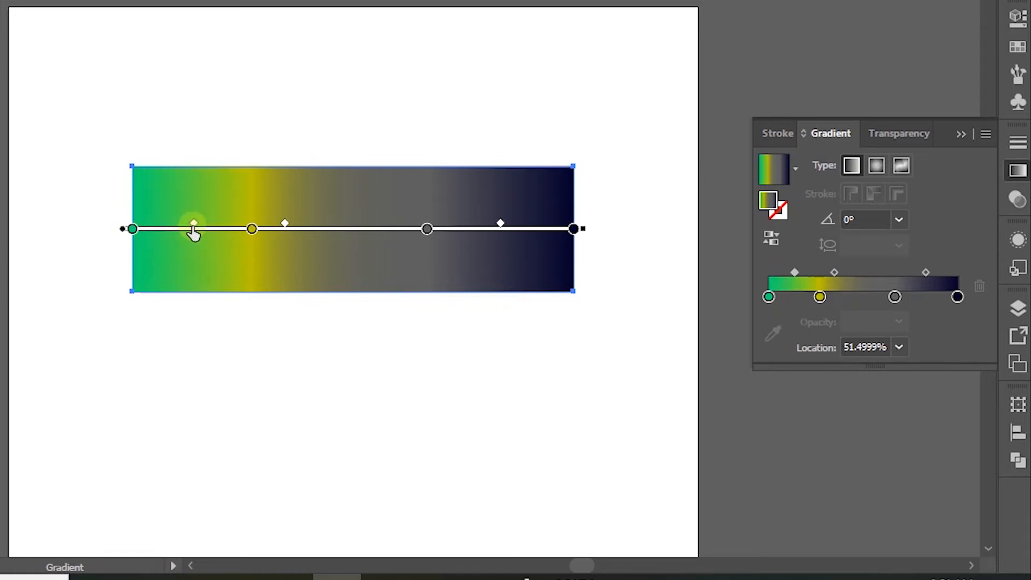
left_click_drag(195, 230, 211, 230)
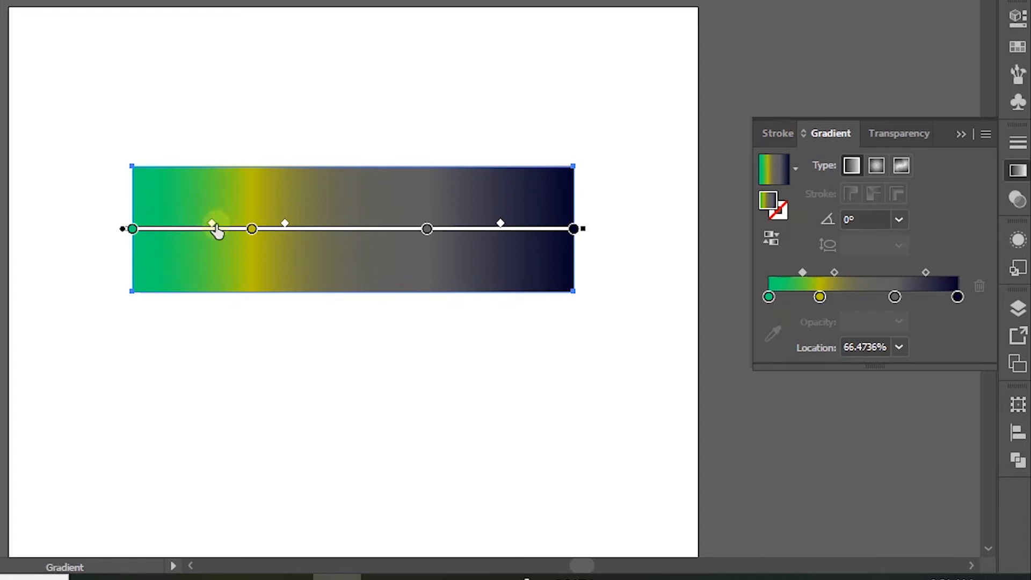
mouse_move(278, 226)
left_mouse_down()
mouse_move(388, 231)
mouse_move(289, 230)
left_mouse_up()
mouse_move(499, 223)
left_mouse_down()
mouse_move(479, 230)
mouse_move(516, 225)
left_mouse_up()
Move the yellow stop to about 21% and the dark gray stop to about 68%
left_click_drag(427, 229, 451, 230)
left_click_drag(252, 231, 225, 244)
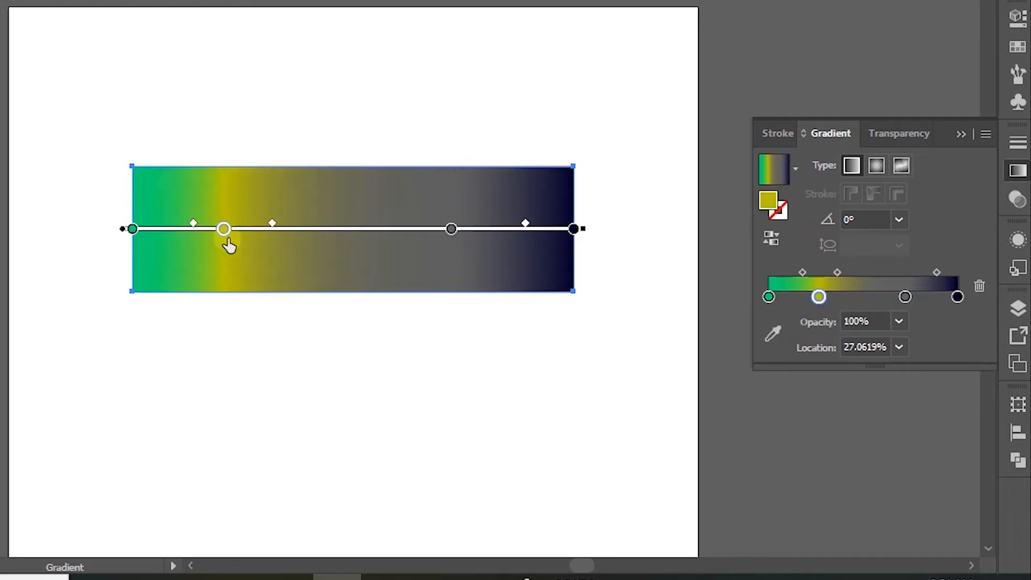
left_click_drag(452, 231, 436, 247)
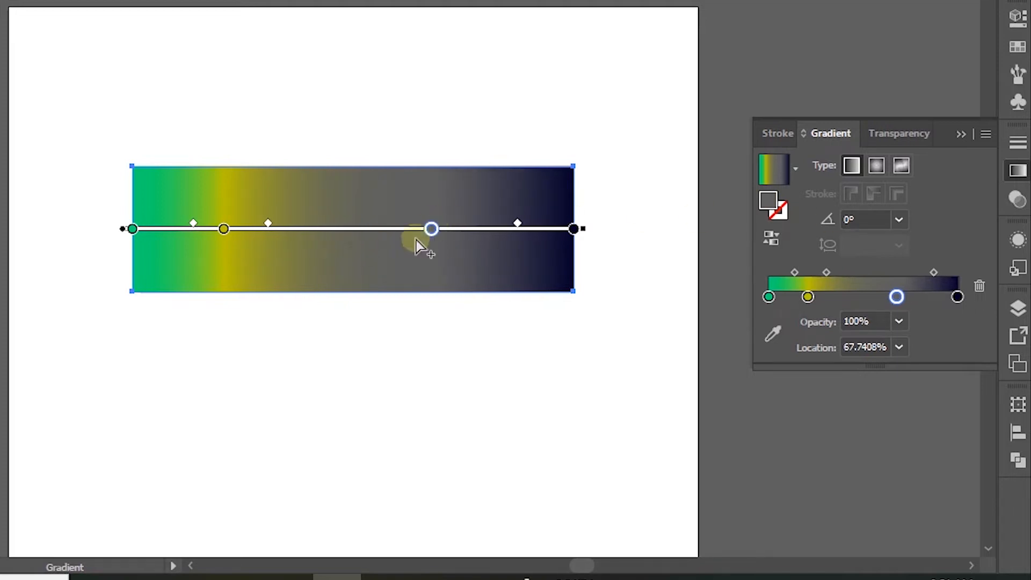
Try gradient angles of 30° and 45°, and settle on 90°
left_click(902, 220)
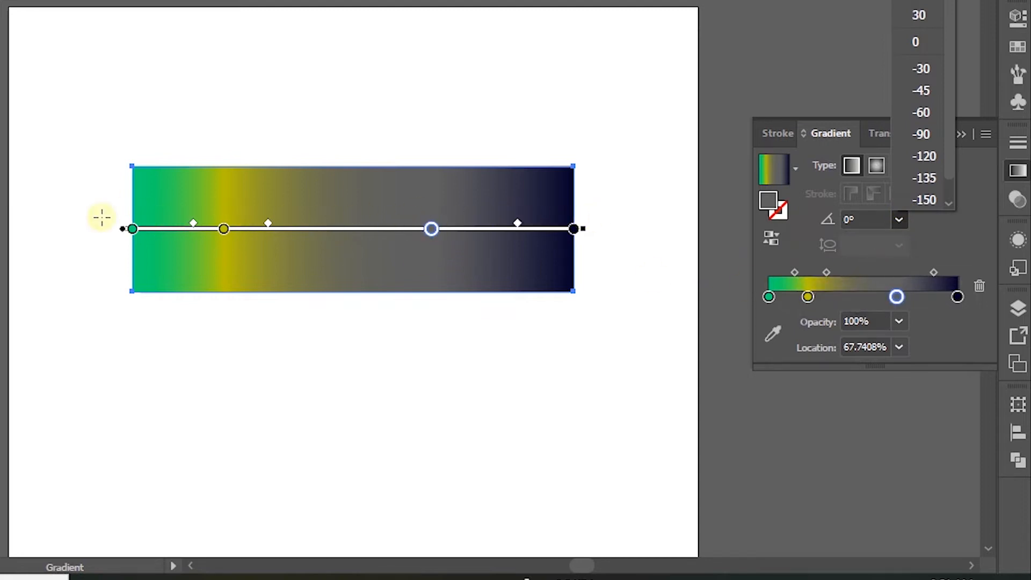
left_click(918, 14)
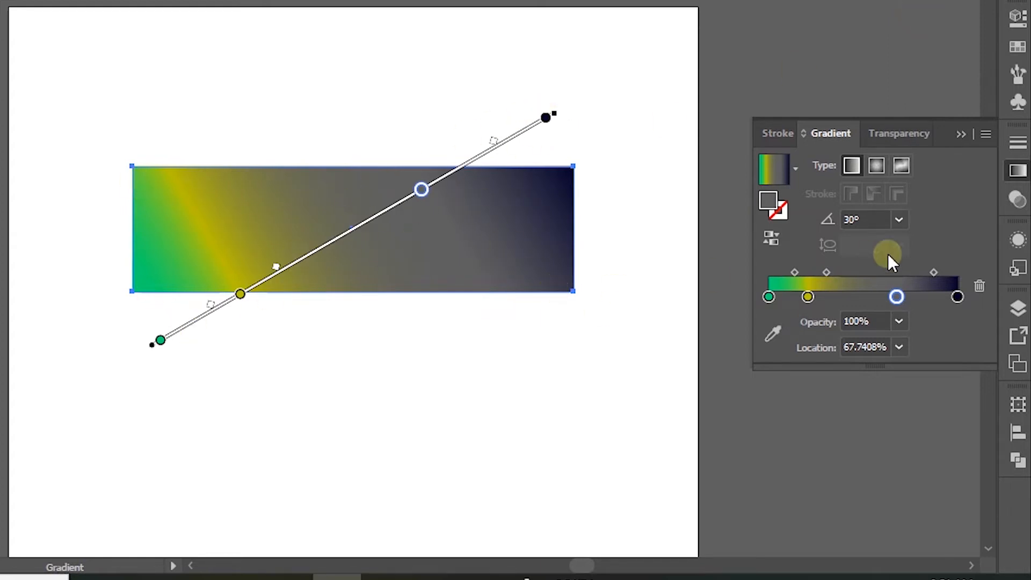
left_click(899, 219)
left_click(920, 3)
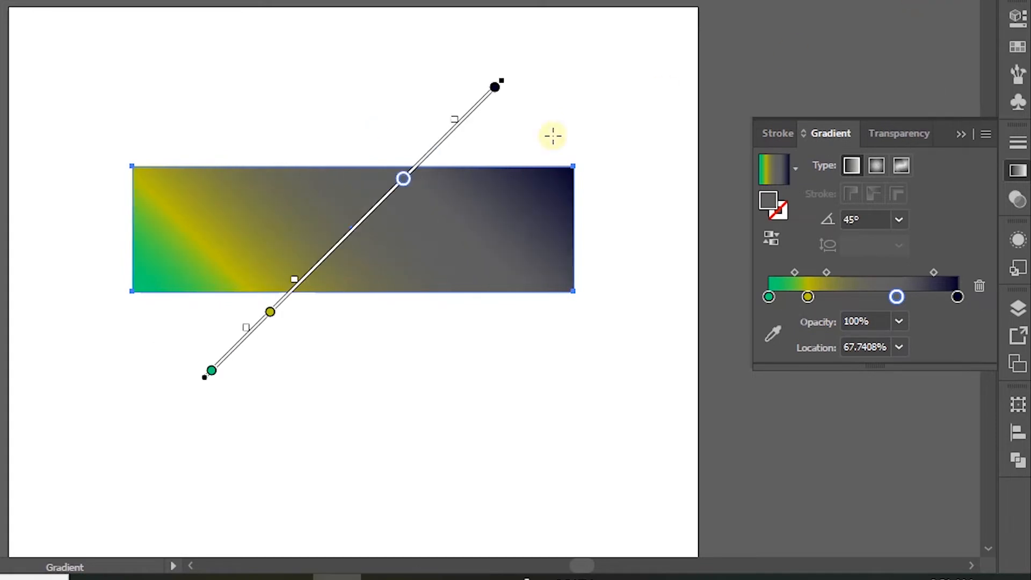
left_click(899, 219)
left_click(920, 1)
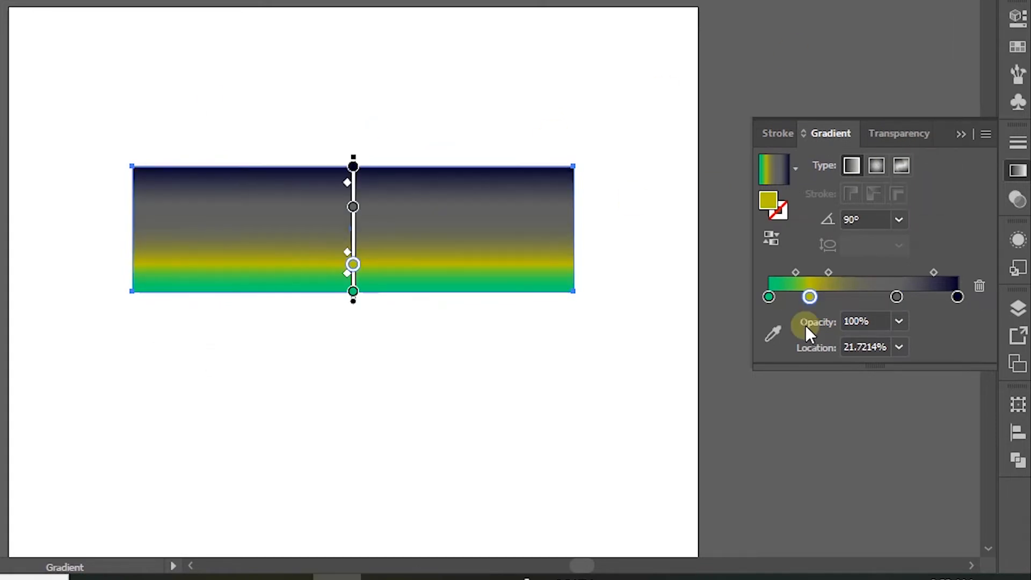
Set the yellow stop's opacity to 60% and the dark gray stop's opacity to 40%
left_click(901, 323)
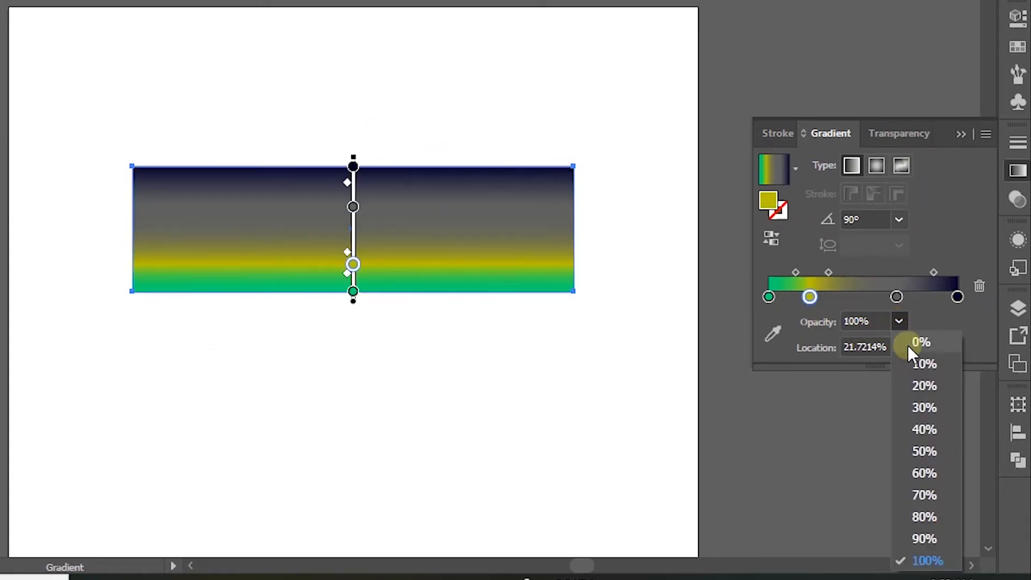
left_click(925, 474)
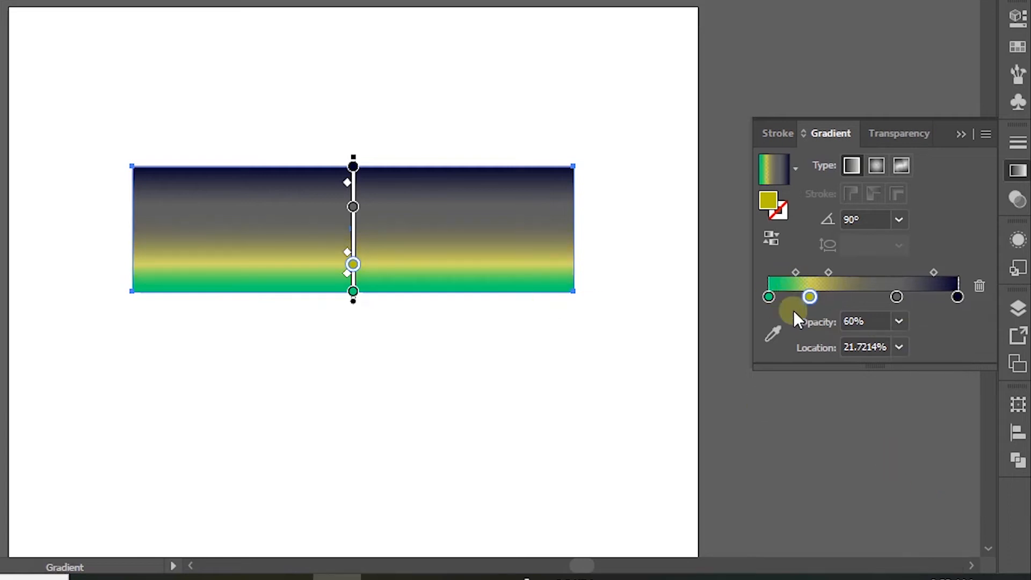
left_click(897, 296)
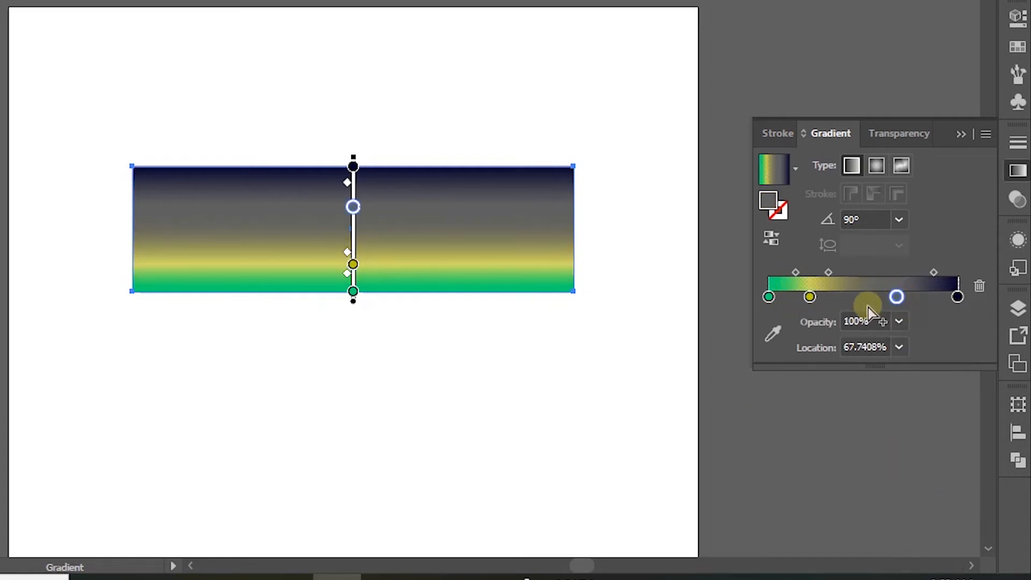
left_click(897, 321)
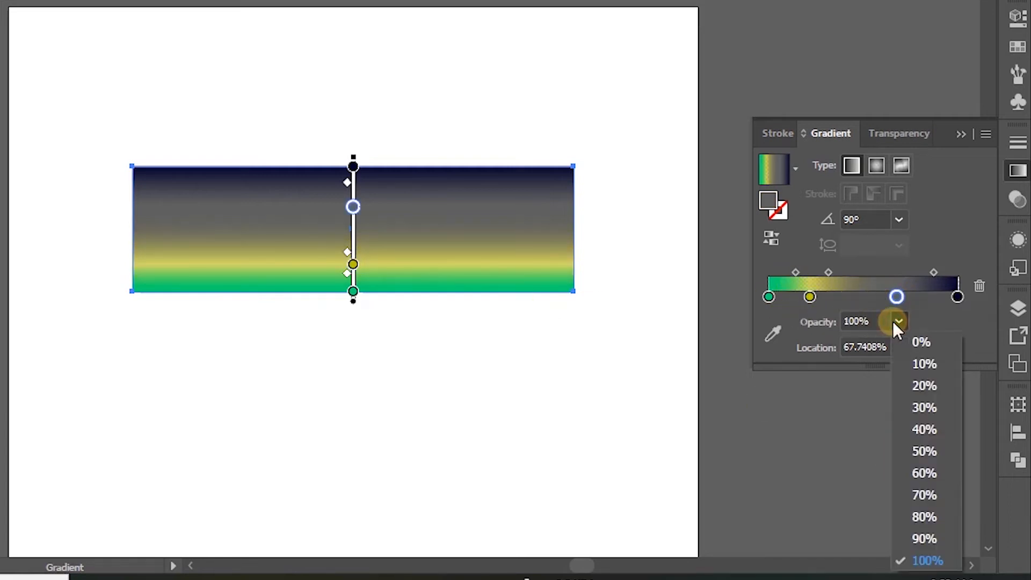
left_click(925, 430)
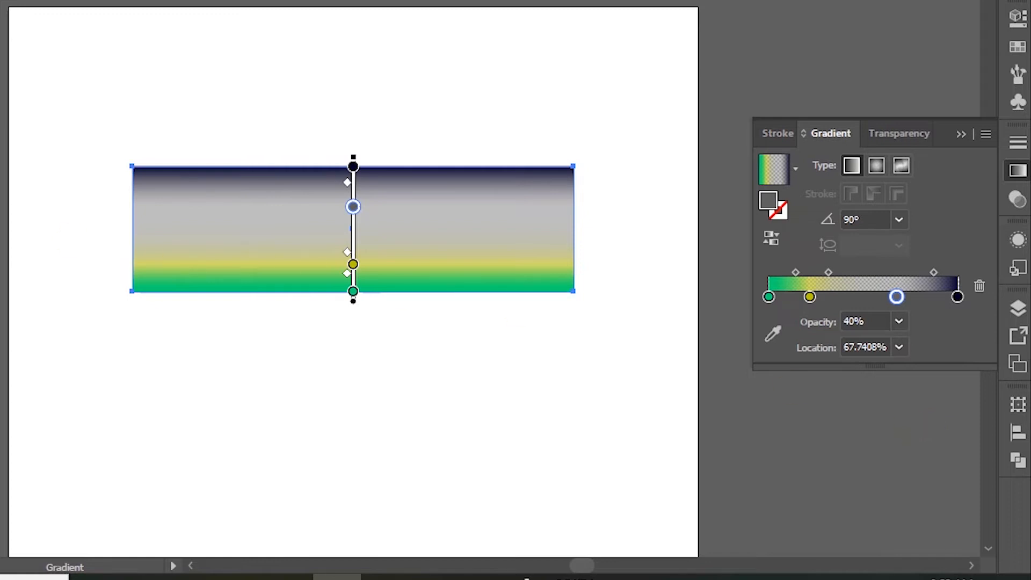
Deselect the gradient rectangle and draw a new rectangle spanning the artboard's full width down to its bottom edge
key("v")
left_click(60, 46)
scroll(124, 64, "down", 5)
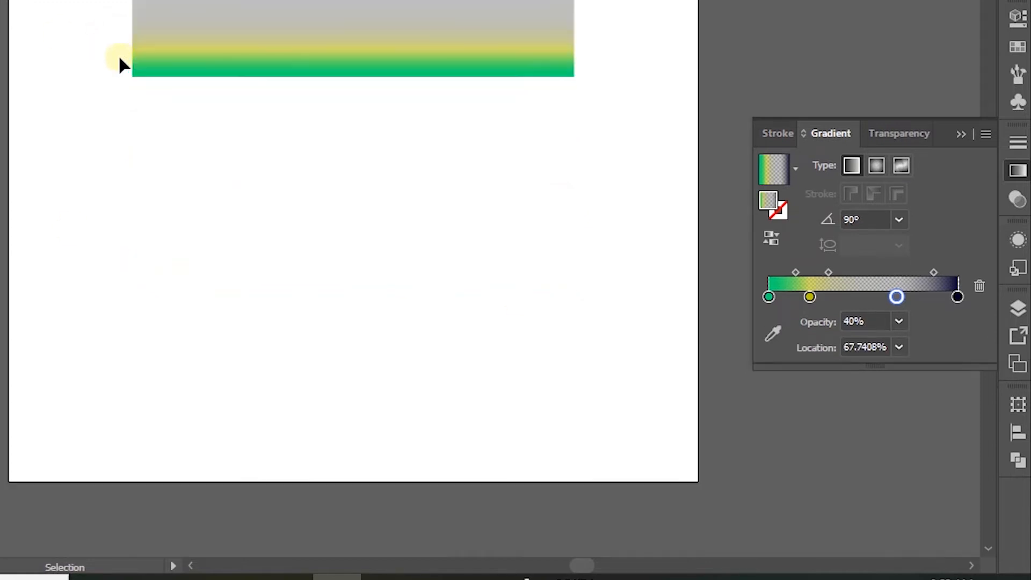
scroll(588, 218, "up", 1)
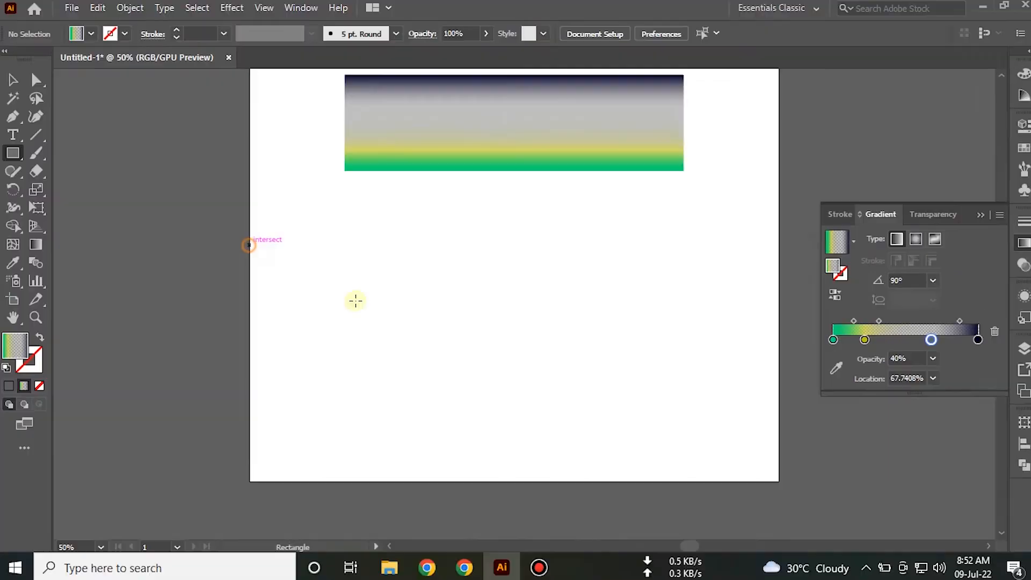
left_click_drag(10, 174, 698, 479)
left_click_drag(780, 480, 779, 481)
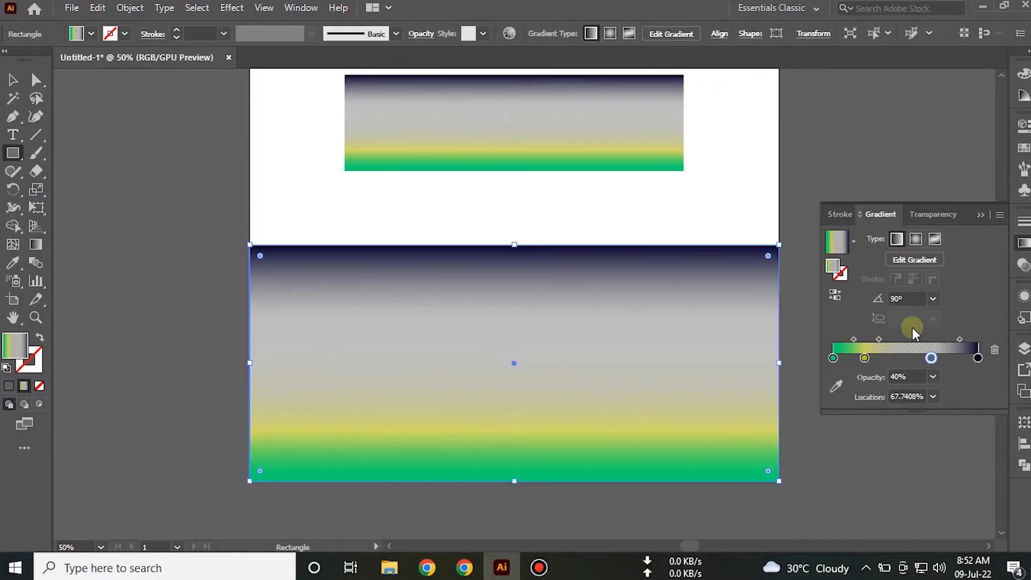
Remove the dark gray and yellow stops from the new rectangle's gradient
left_click_drag(931, 358, 932, 409)
left_click_drag(865, 358, 865, 400)
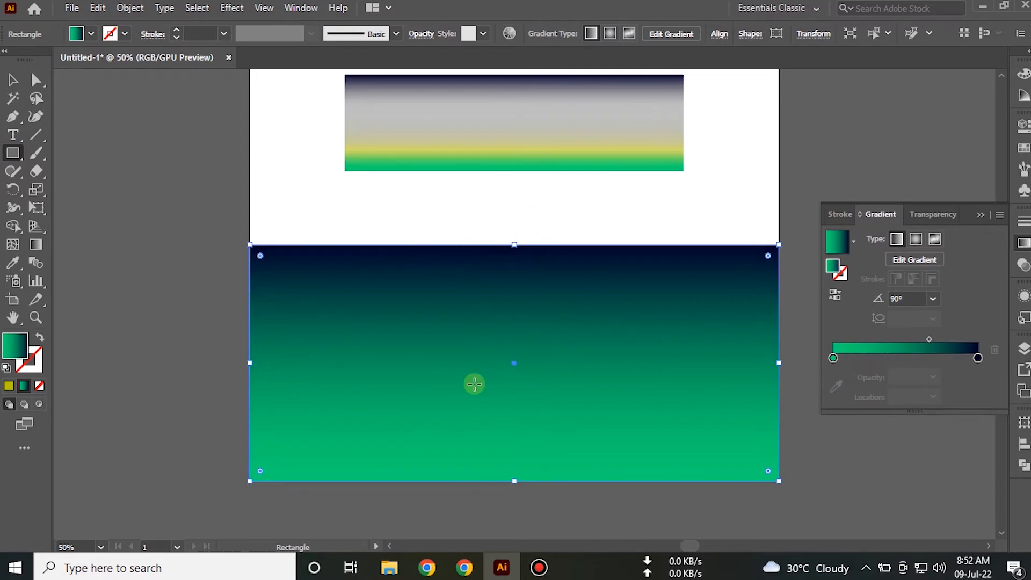
Color the new rectangle's green end stop white and reverse the gradient direction
left_click(833, 358)
double_click(834, 358)
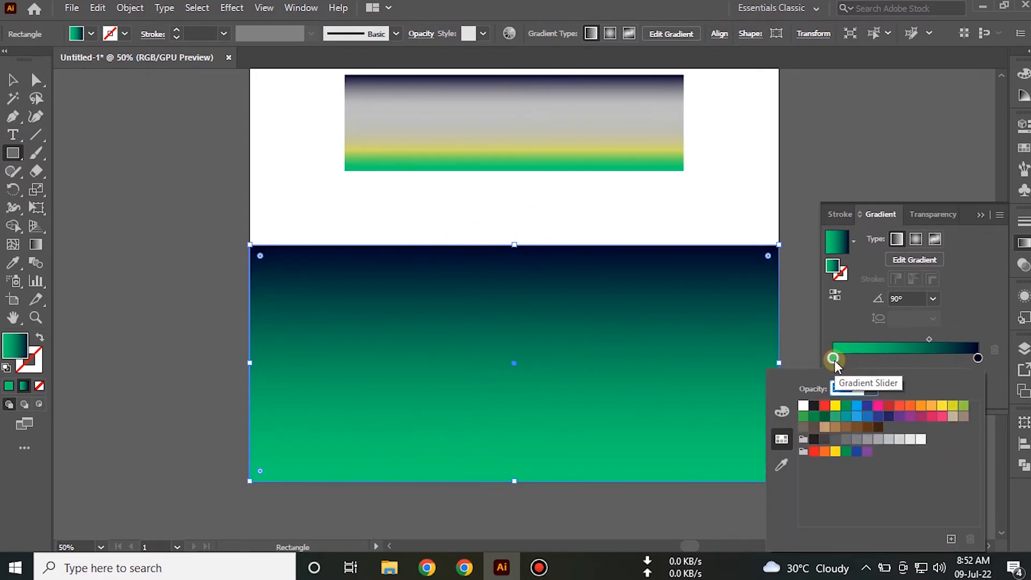
left_click(804, 407)
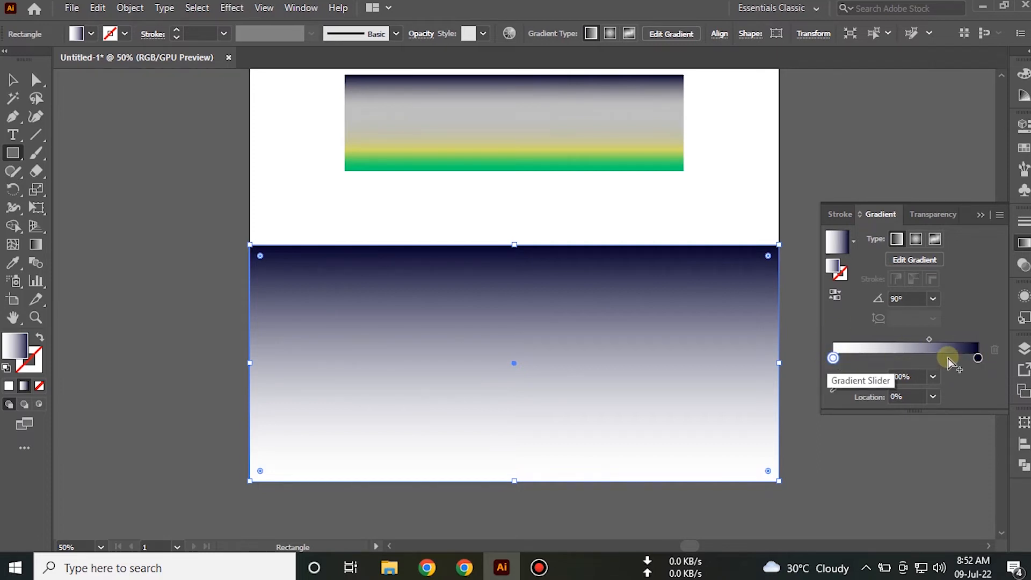
left_click(834, 296)
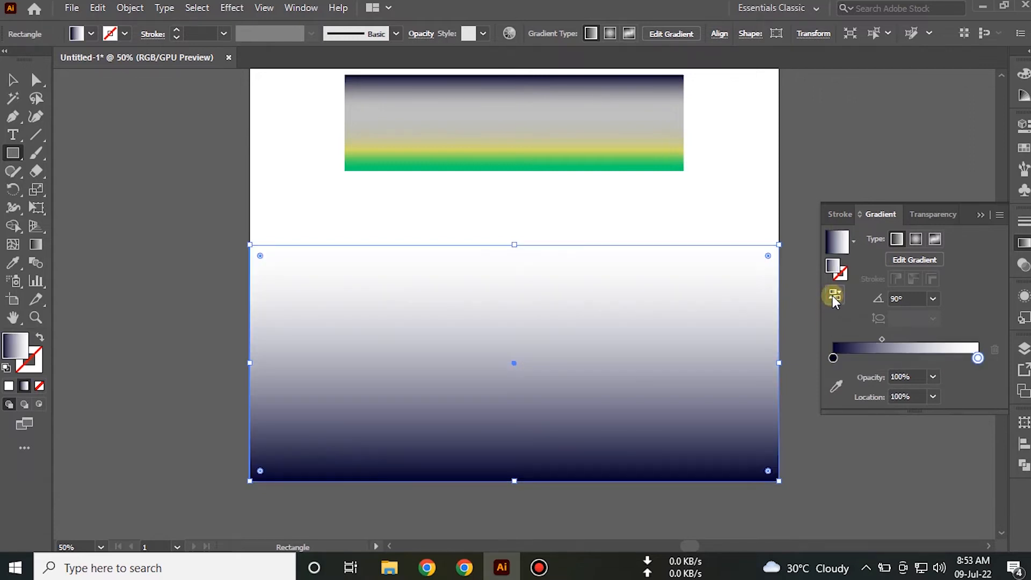
Deselect the gradient rectangle and add a solid blue rectangle covering the whole artboard, sent behind both gradient rectangles
left_click(13, 79)
left_click(316, 207)
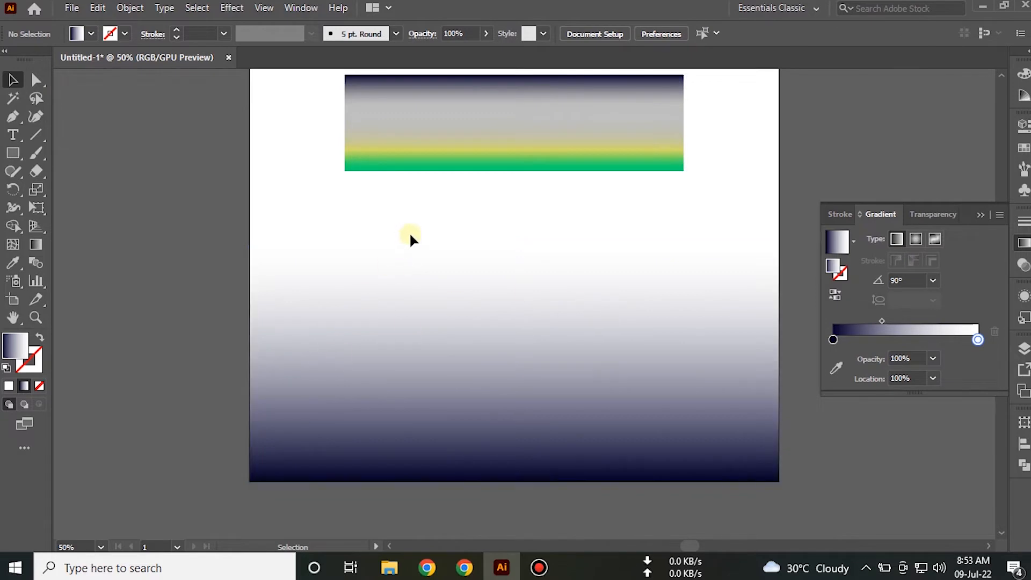
scroll(312, 231, "down", 2)
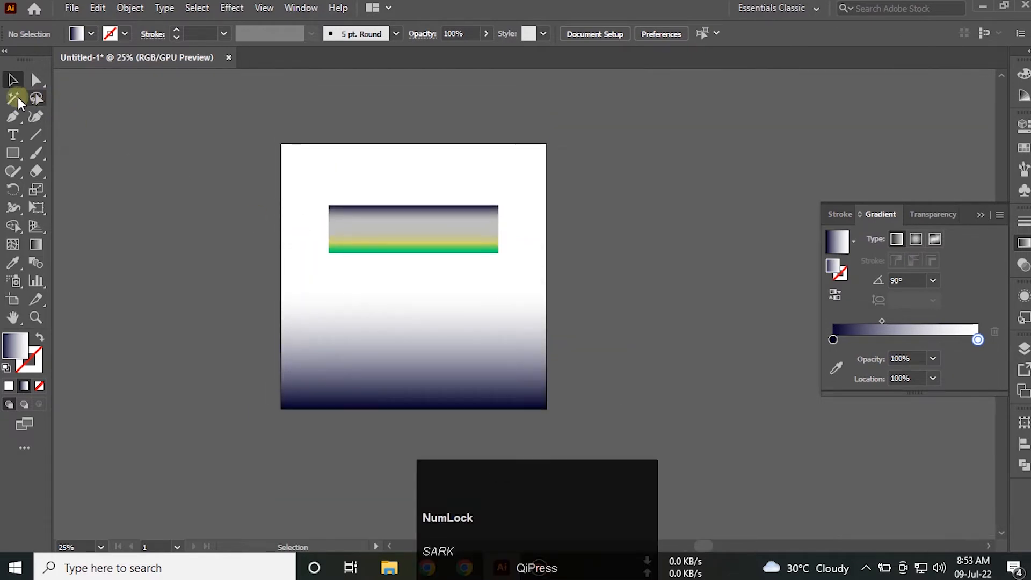
left_click(20, 149)
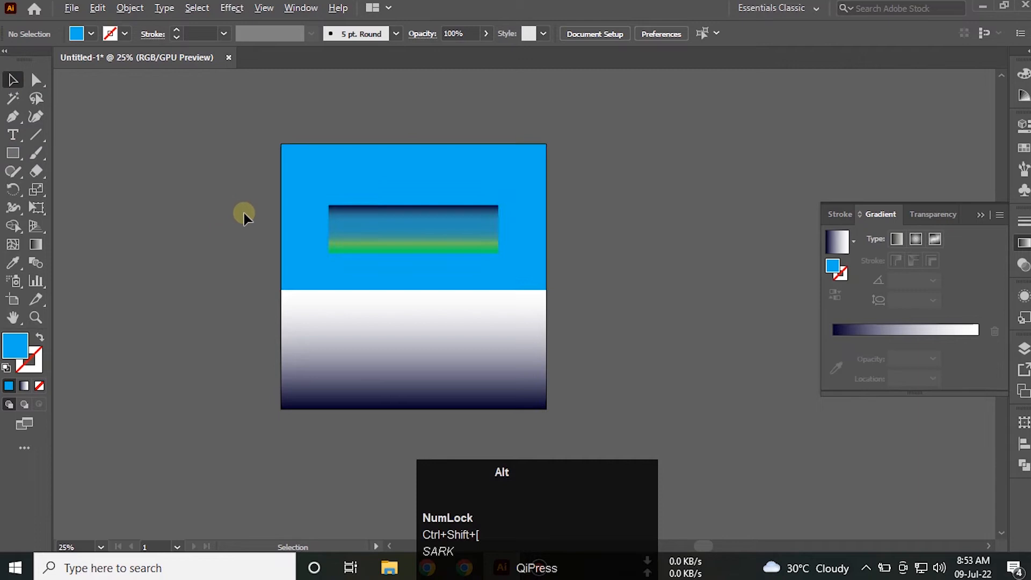
scroll(244, 214, "up", 2)
scroll(243, 214, "down", 1)
left_click(312, 194)
left_click(235, 296)
Set the opacity of the white stop in the lower rectangle's gradient to 0%
left_click(369, 350)
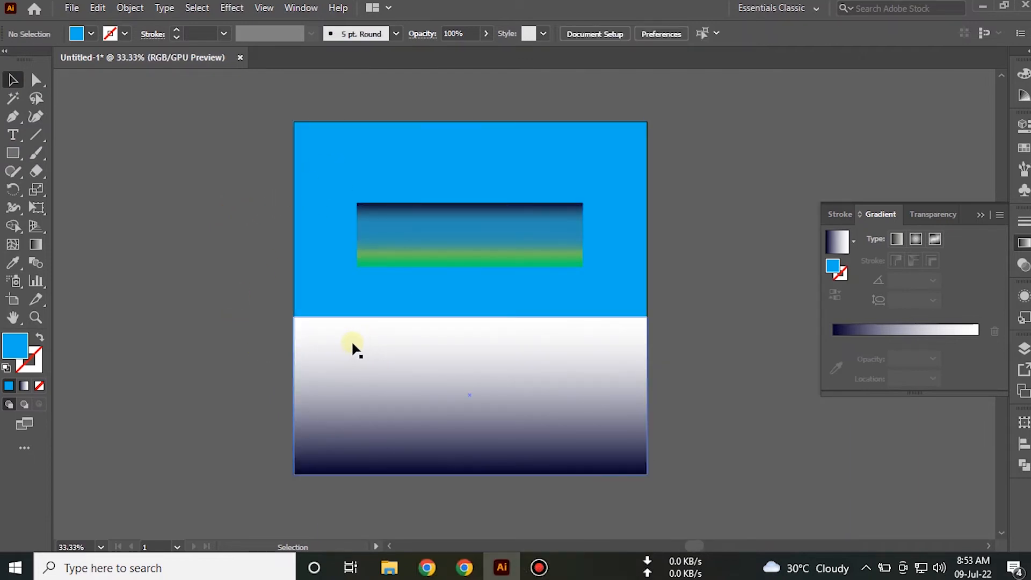
left_click(384, 352)
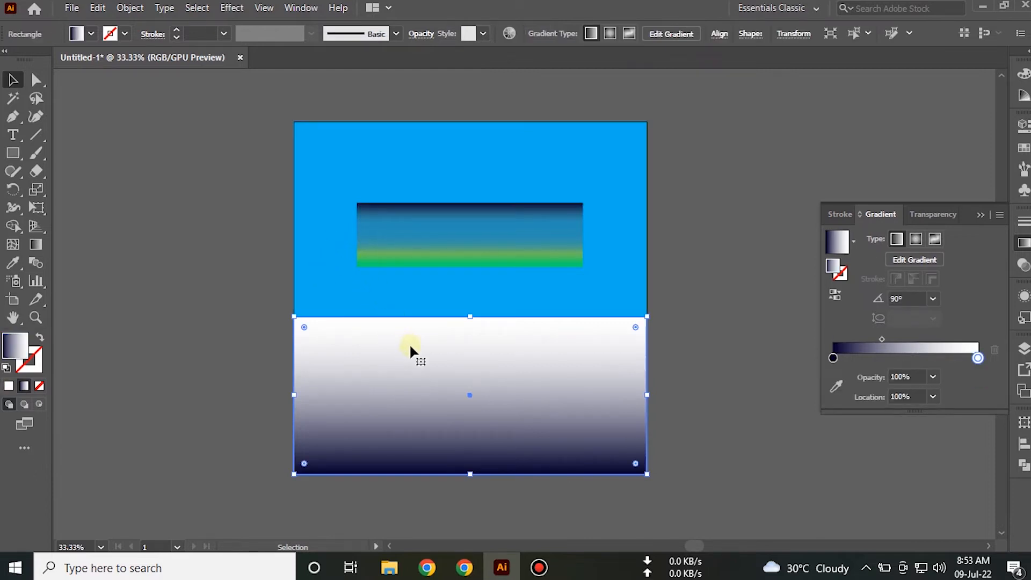
scroll(480, 373, "up", 1)
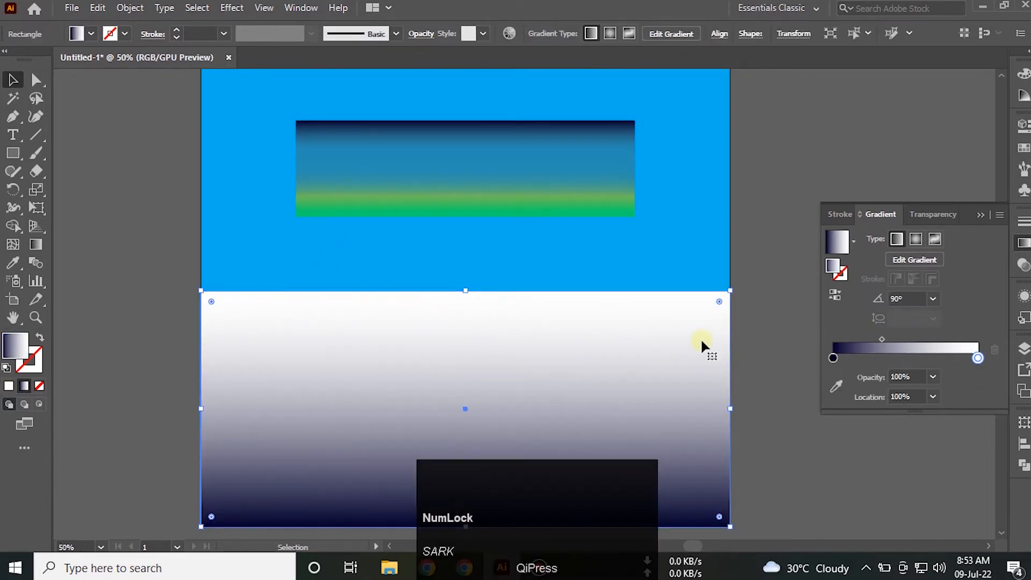
left_click_drag(882, 339, 916, 344)
left_click(978, 358)
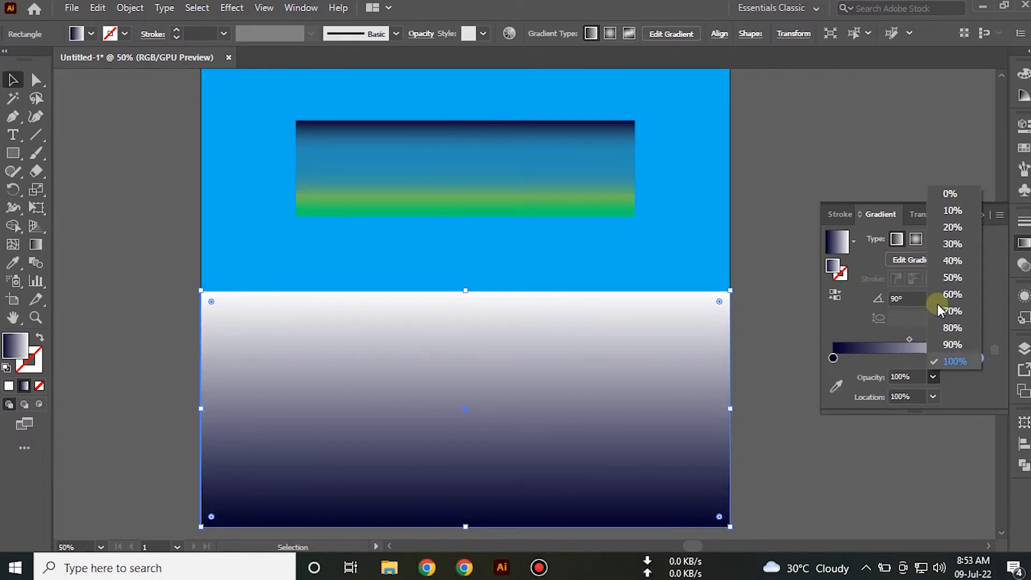
left_click(949, 195)
Shift the lower rectangle's gradient midpoint toward the transparent white stop, to about 69%, and deselect the rectangle
left_click(912, 339)
left_click_drag(914, 338, 937, 338)
left_click(753, 294)
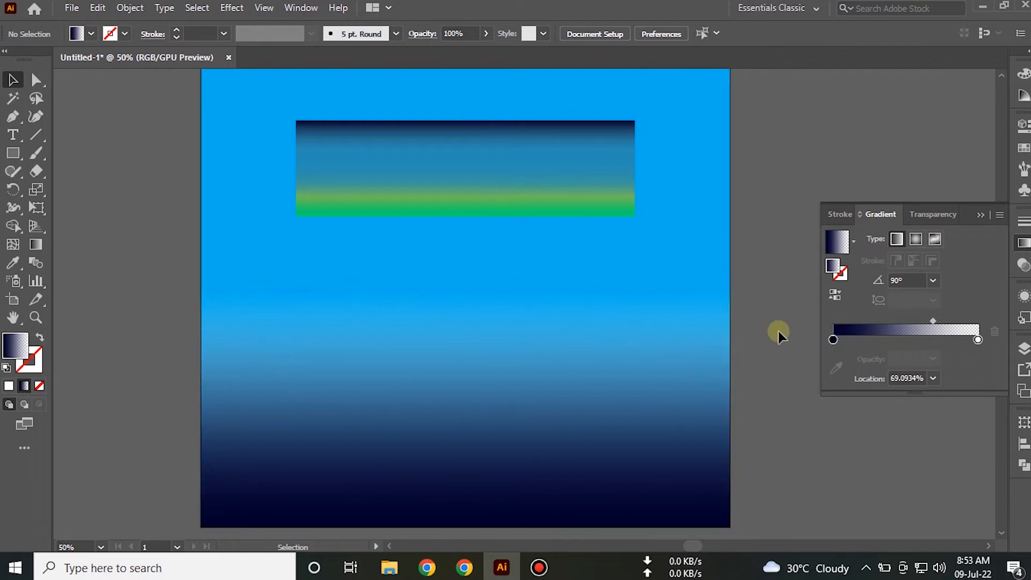
scroll(778, 317, "down", 1)
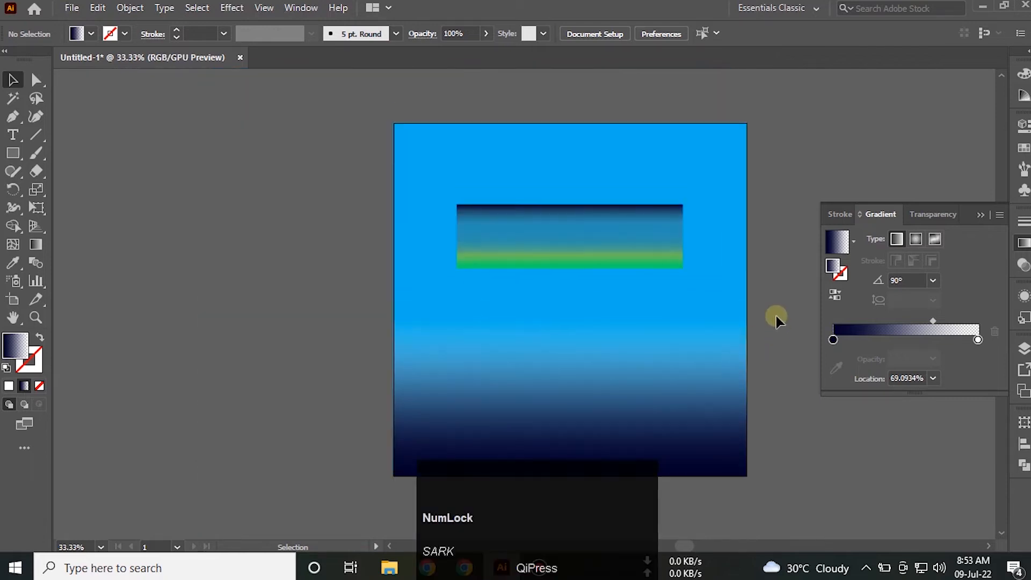
scroll(774, 316, "down", 1)
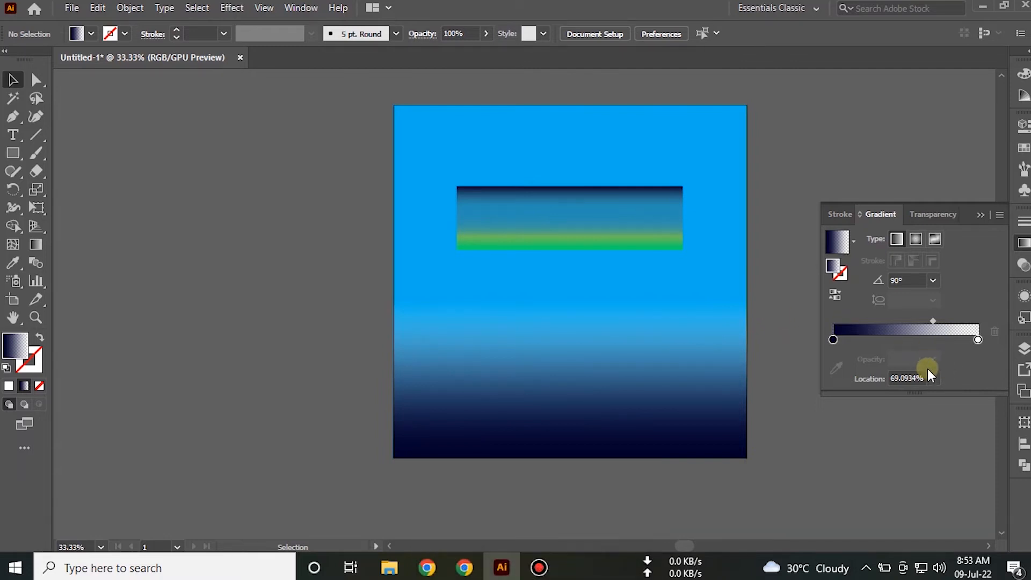
Try the lower rectangle's transparent white stop at 80% location, and return it to 100%
left_click(670, 371)
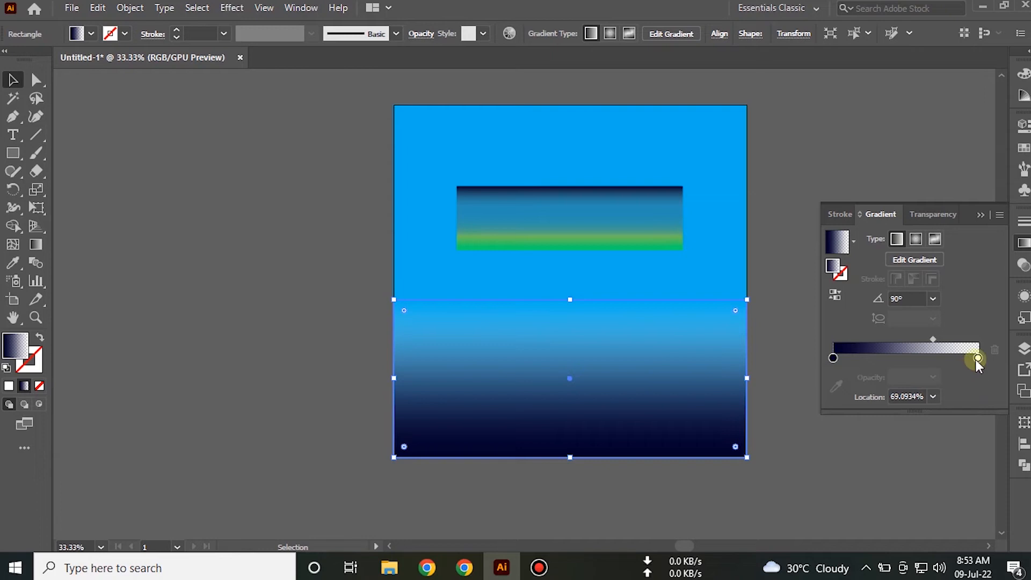
left_click(978, 358)
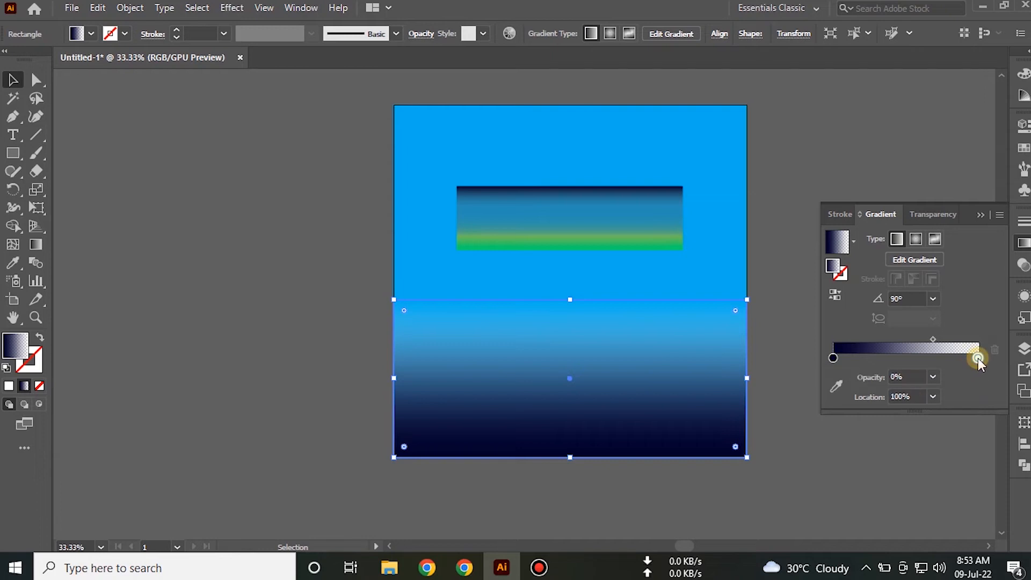
left_click(934, 397)
left_click(952, 349)
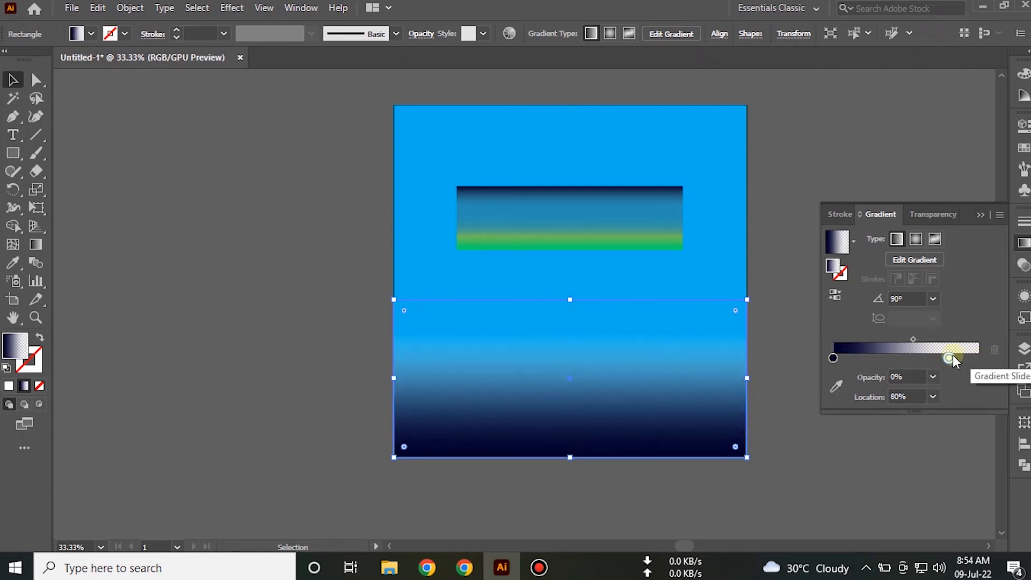
left_click_drag(951, 359, 978, 359)
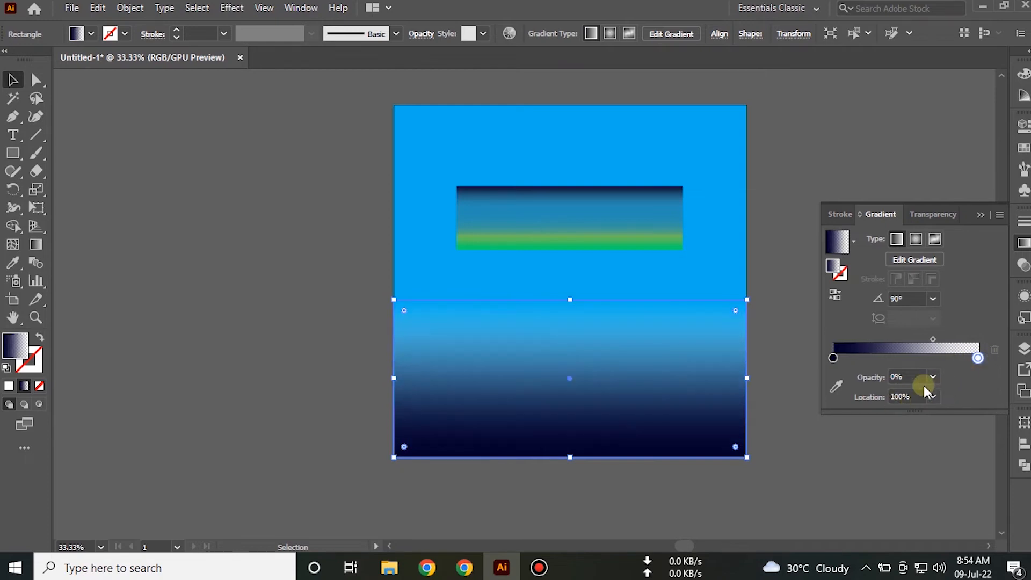
Edit the lower rectangle's gradient on the canvas, try shifting its white stop slightly, and deselect the rectangle
left_click(915, 261)
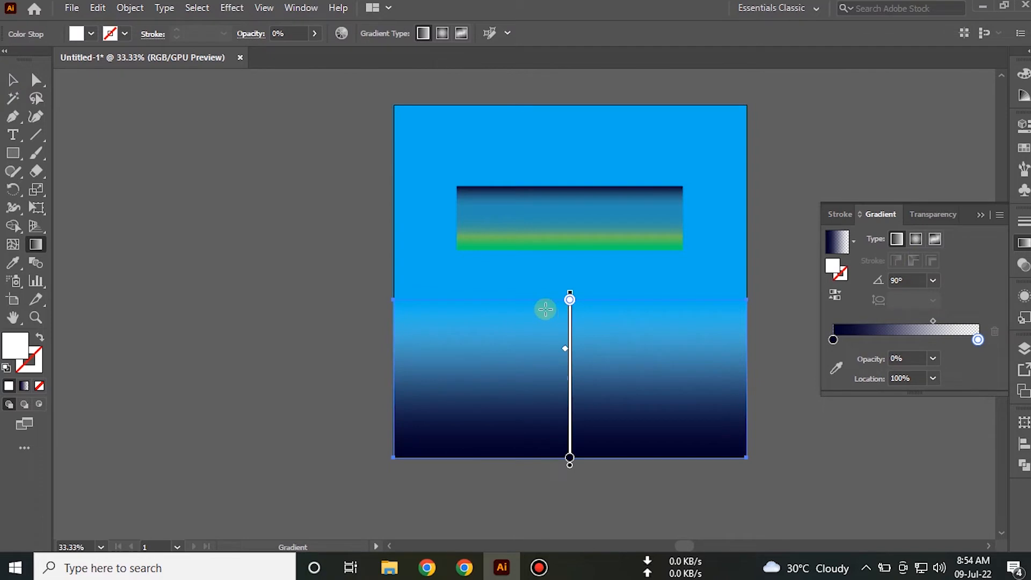
mouse_move(570, 304)
left_mouse_down()
mouse_move(569, 330)
mouse_move(548, 323)
mouse_move(570, 300)
left_mouse_up()
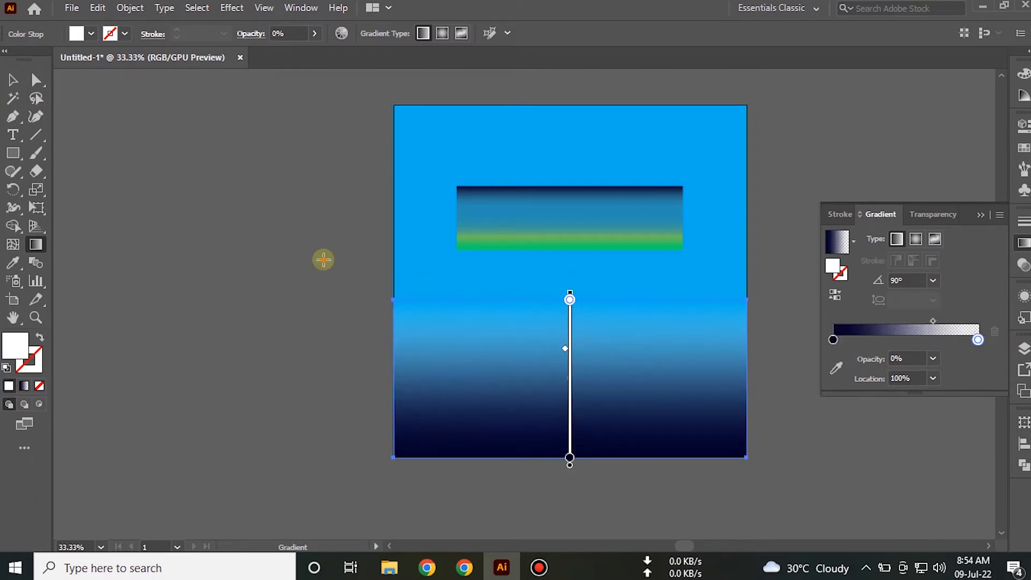
left_click(12, 79)
left_click(117, 156)
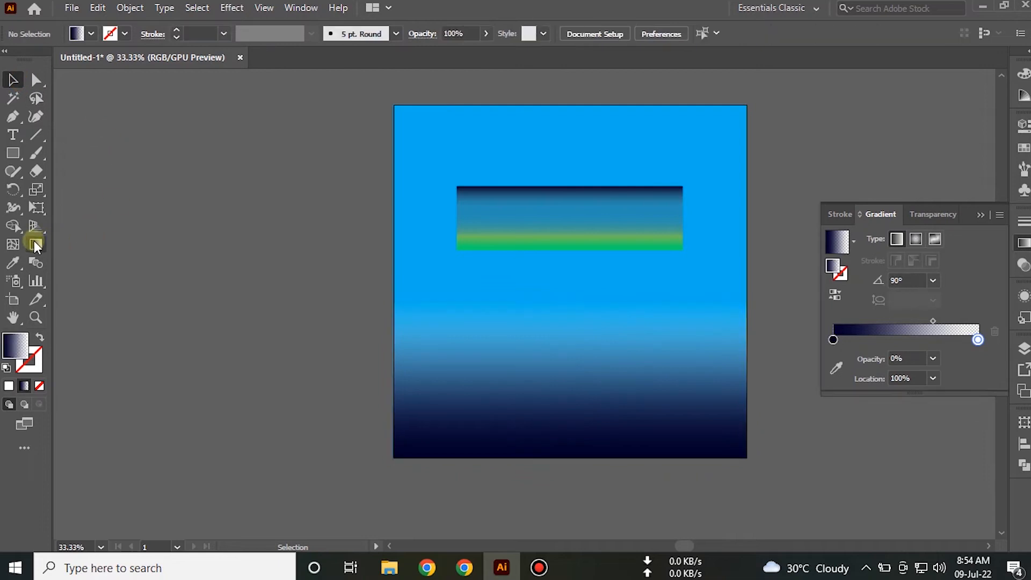
Reselect the lower rectangle and test the white end of its gradient bar with the Gradient tool
left_click(467, 332)
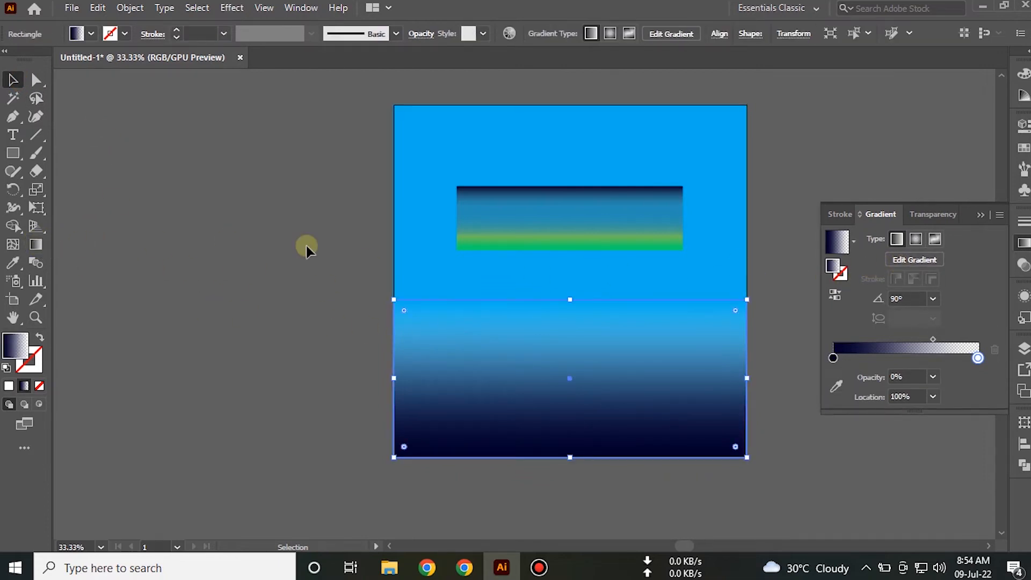
left_click(36, 244)
mouse_move(570, 300)
left_mouse_down()
mouse_move(570, 339)
mouse_move(569, 290)
left_mouse_up()
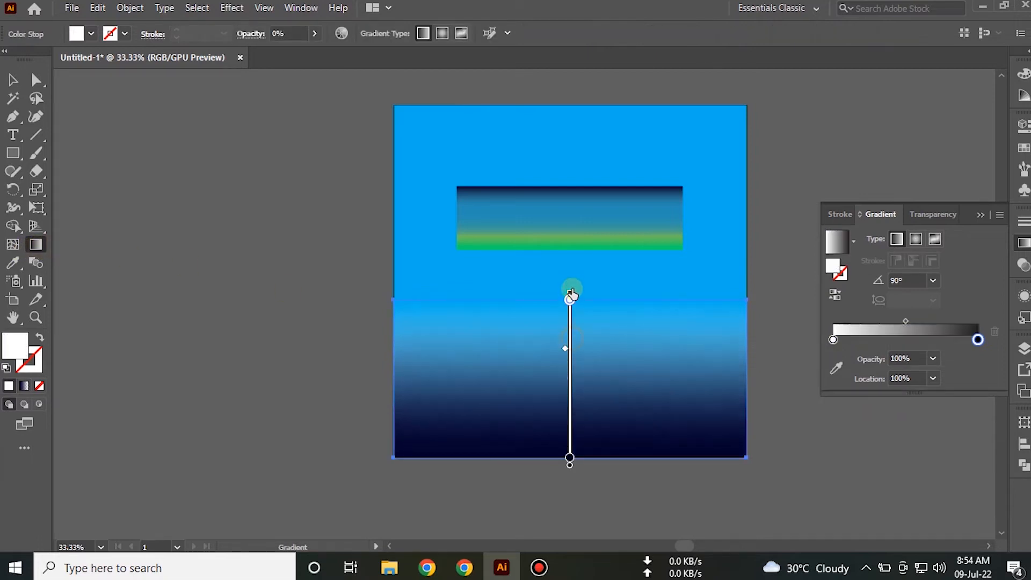
key("v")
left_click(345, 299)
Slide the lower rectangle's white stop down the on-canvas gradient bar and return it to the upper end
left_click(433, 357)
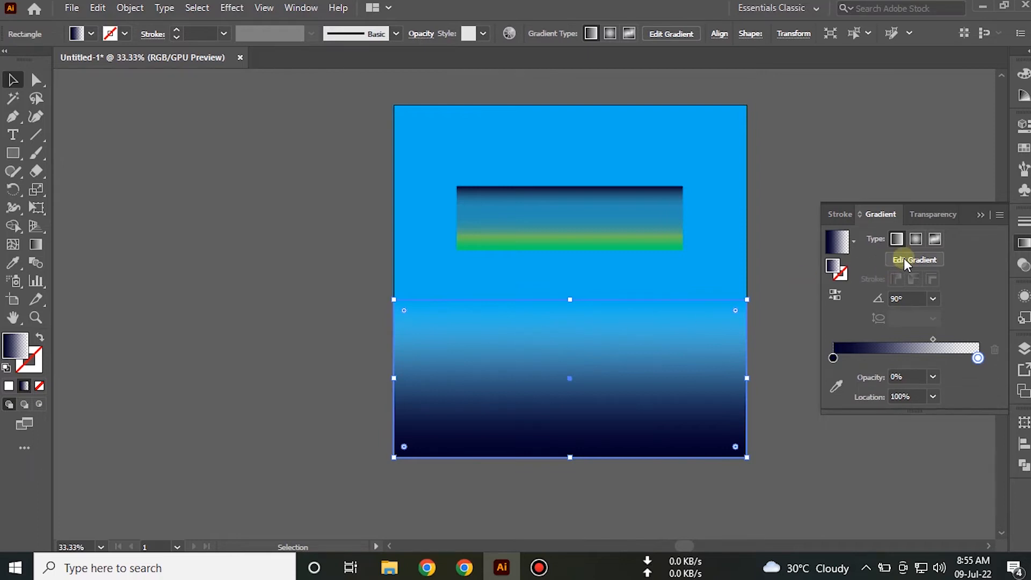
left_click(35, 244)
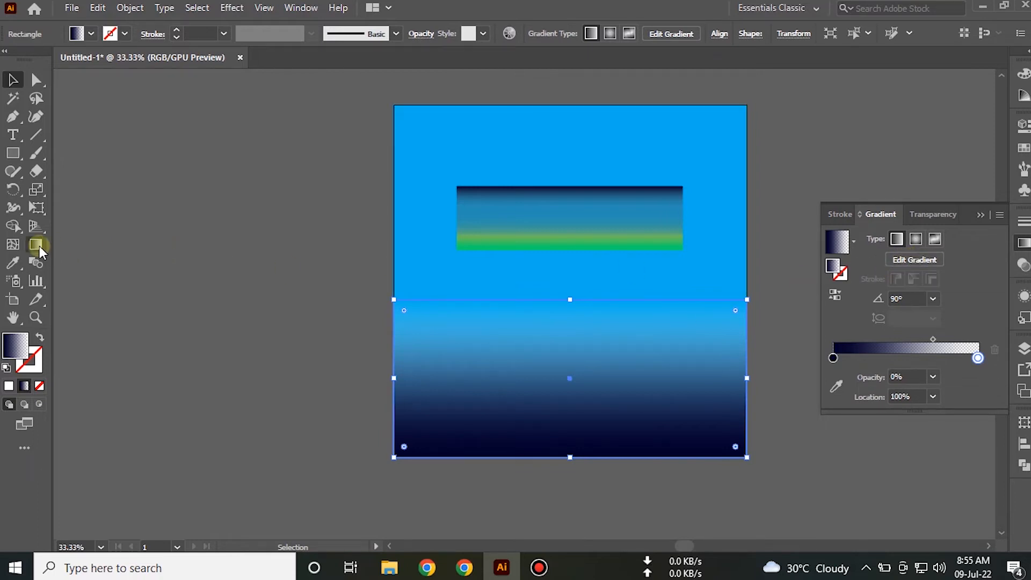
left_click_drag(569, 306, 575, 382)
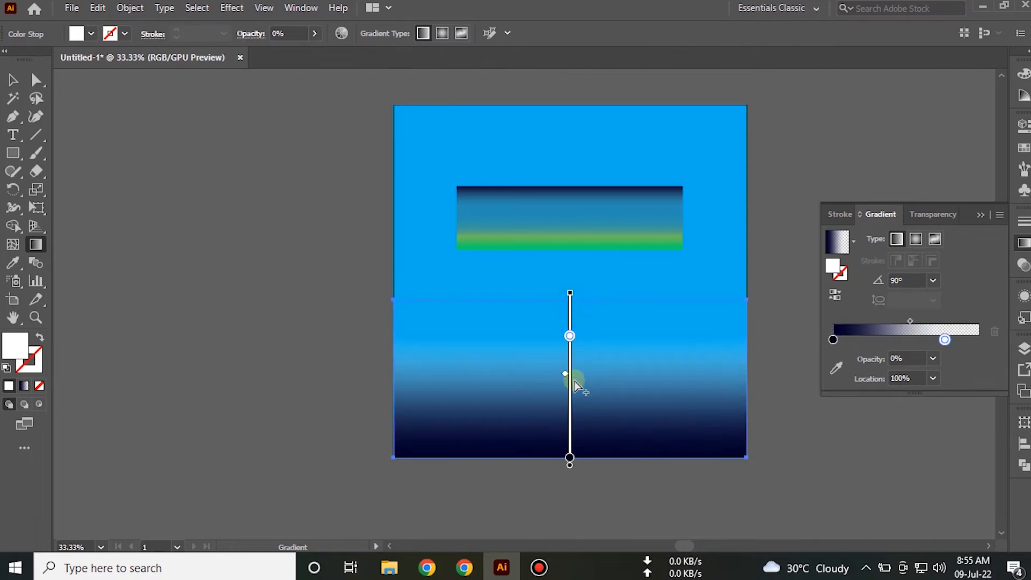
left_click_drag(570, 337, 570, 294)
left_click(13, 79)
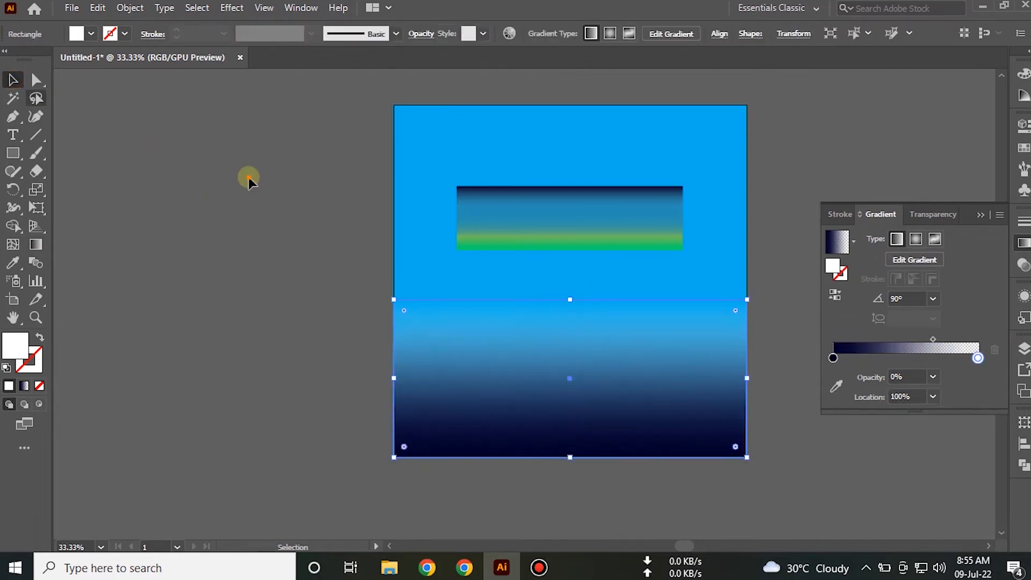
Deselect the gradient rectangle and delete the solid blue background rectangle
left_click(249, 177)
left_click(427, 150)
key("Delete")
Draw a small rectangle outside the artboard's left edge, filled with the lower rectangle's navy-to-transparent gradient
left_click(530, 363)
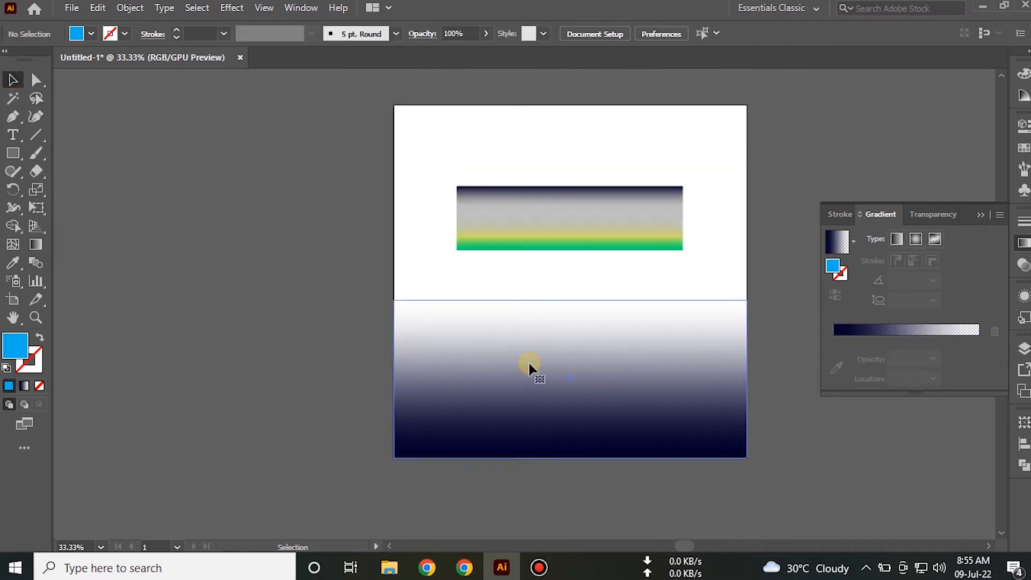
left_click(317, 358)
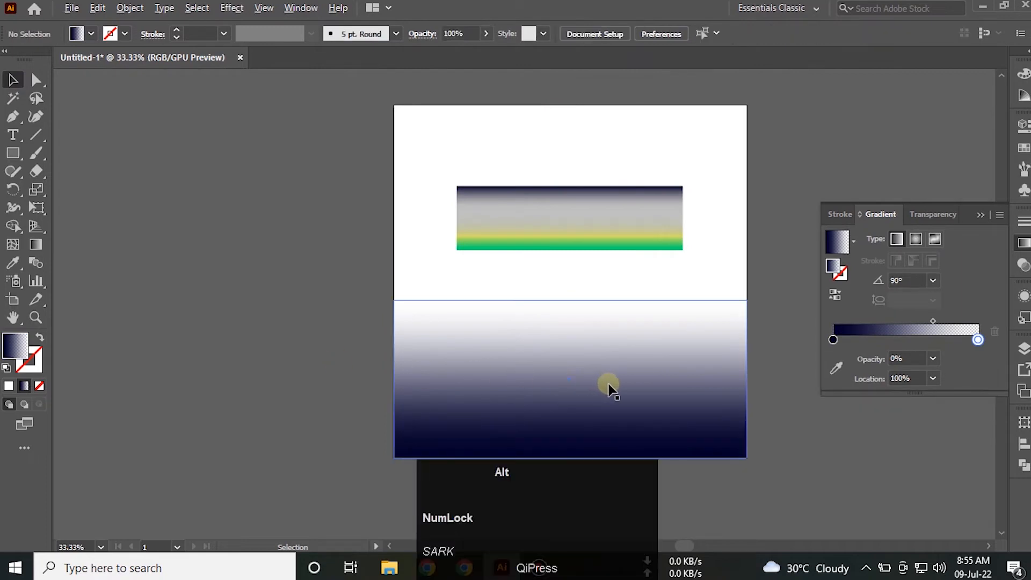
left_click(12, 153)
left_click_drag(255, 137, 372, 207)
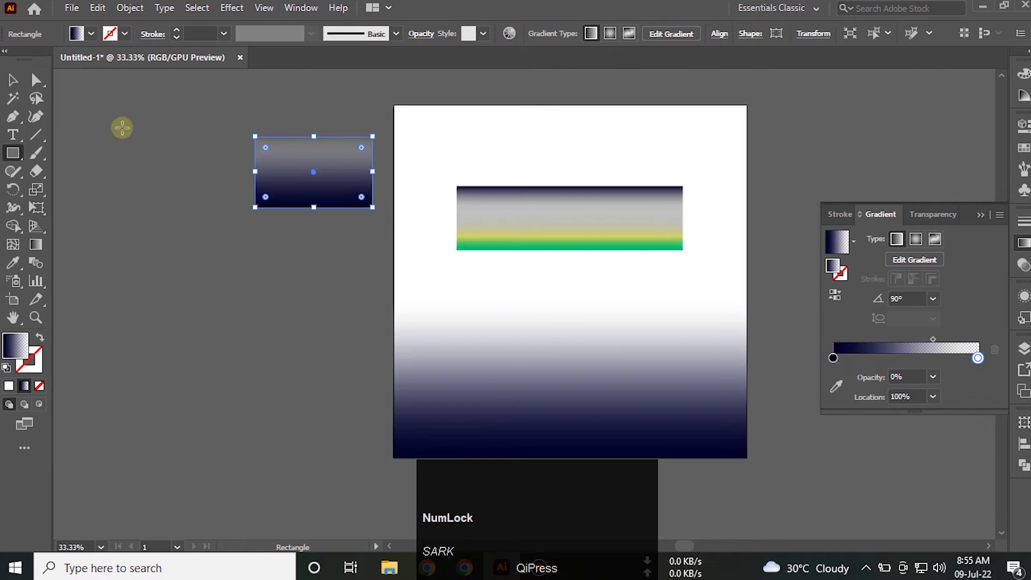
left_click(13, 81)
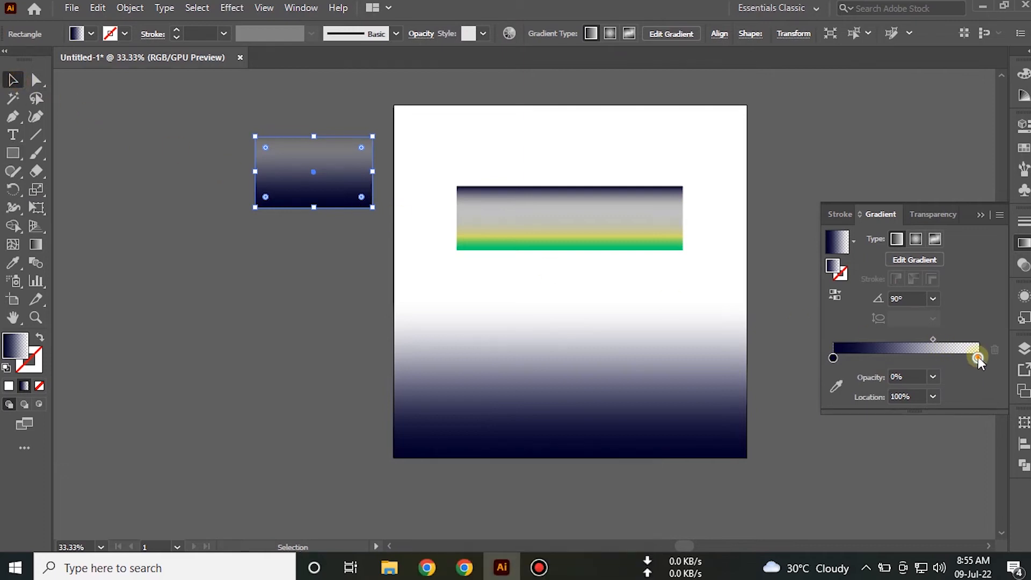
Color the small rectangle's transparent white stop green and set its opacity to 100%
double_click(978, 358)
left_click(846, 406)
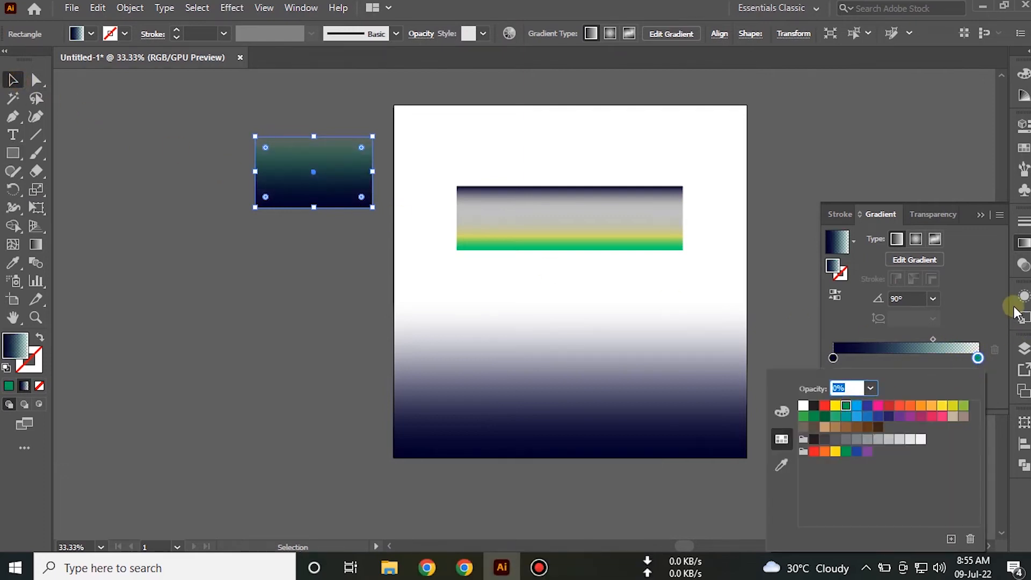
left_click(993, 304)
left_click(935, 378)
left_click(947, 363)
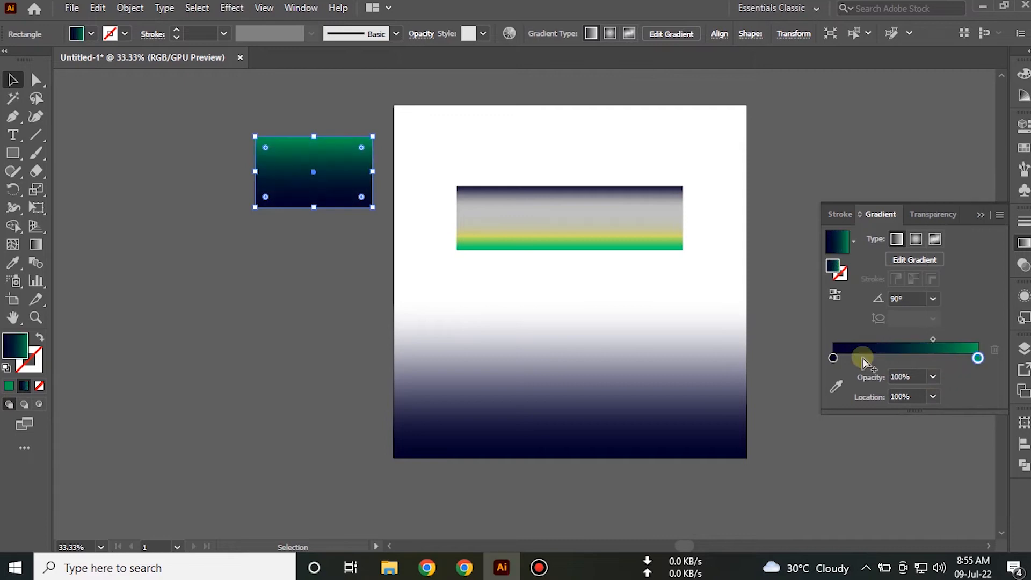
Move the small rectangle downward and apply the navy-to-green gradient to its stroke
left_click(315, 263)
left_click_drag(322, 195, 295, 273)
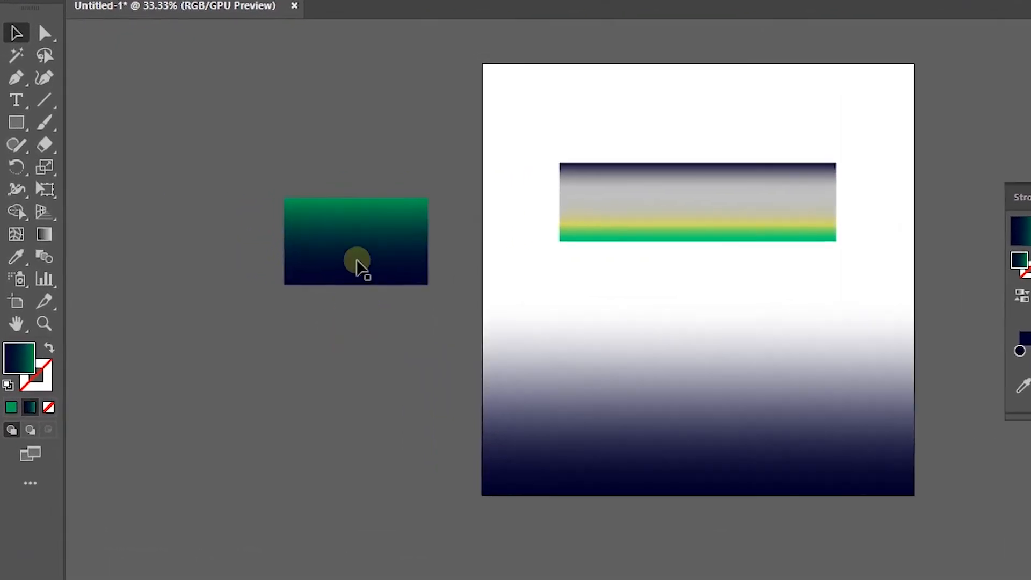
left_click(357, 263)
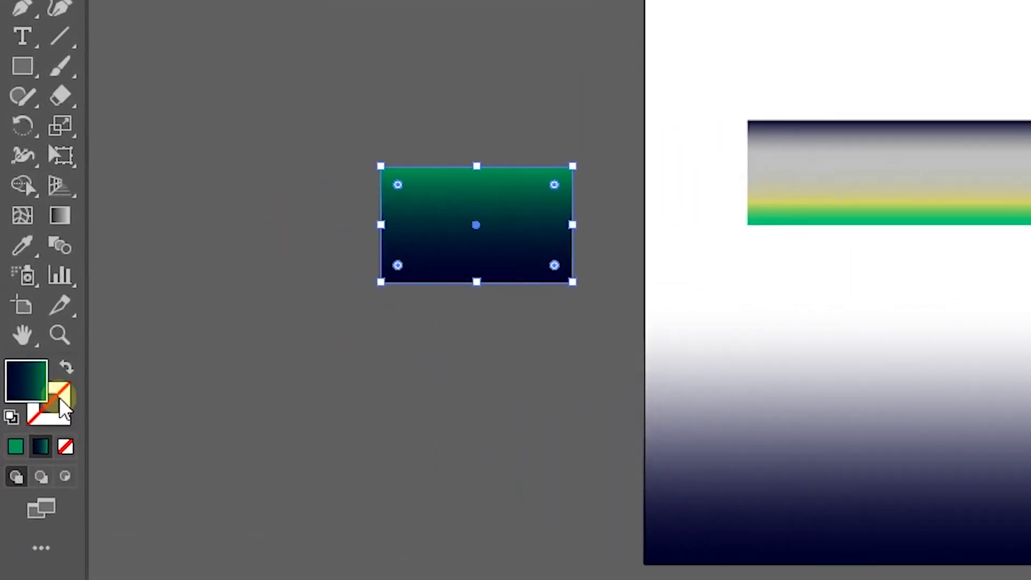
left_click(63, 411)
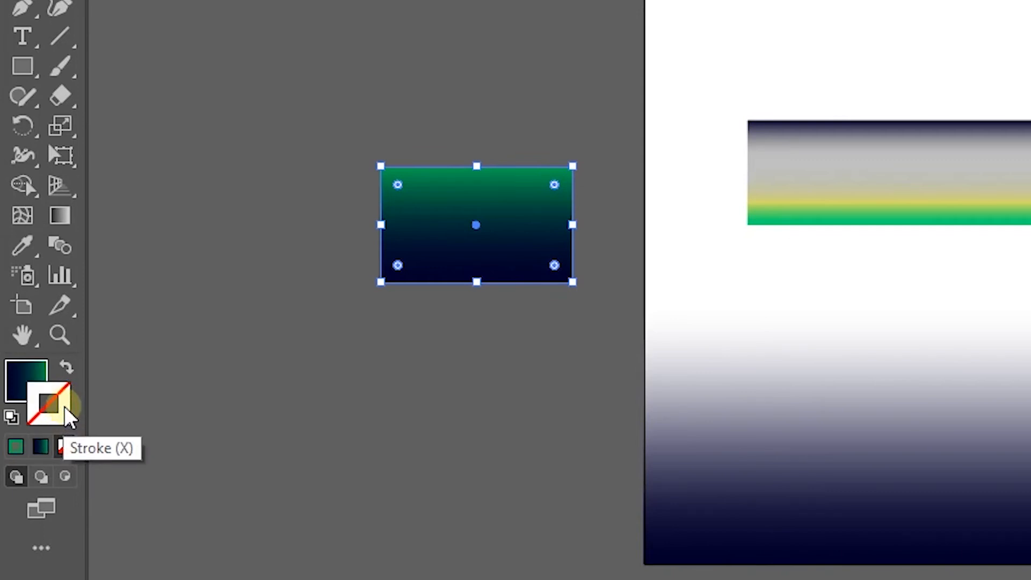
left_click(42, 448)
key("ctrl+shift+a")
scroll(398, 223, "up", 3)
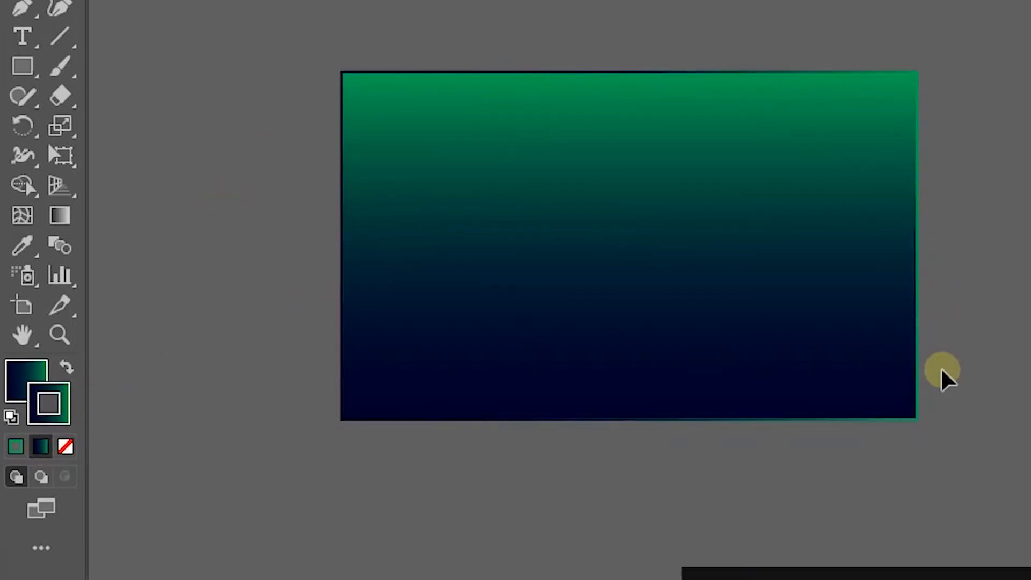
Set the small rectangle's stroke weight to 9 pt and reverse its stroke gradient to run from green to navy
left_click(627, 266)
key("Up")
key("Up")
key("Up")
key("Up")
key("Up")
key("Up")
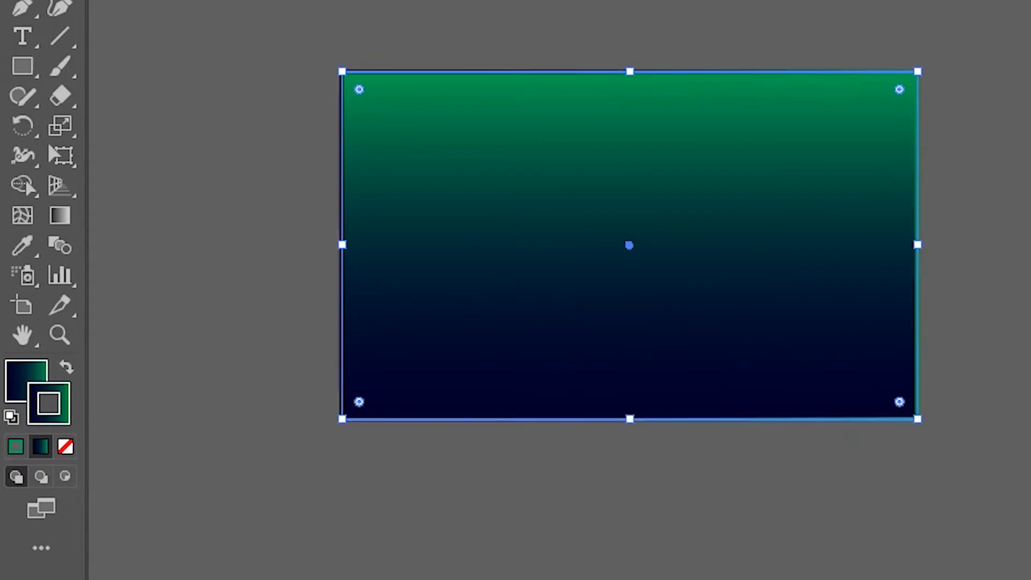
left_click(393, 36)
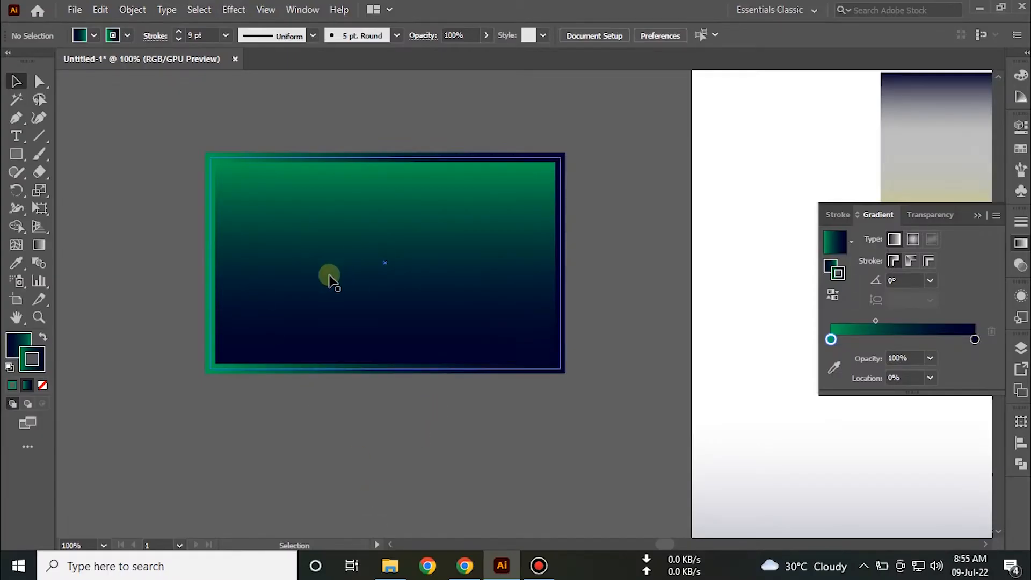
Set the small rectangle's stroke weight to 13 pt and reverse its stroke gradient to run from navy to green
left_click(407, 232)
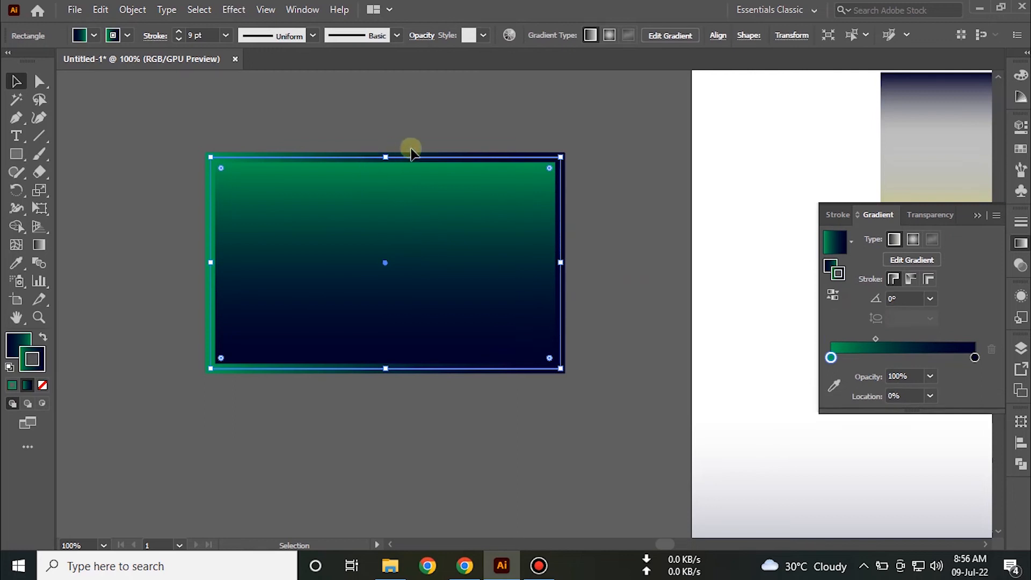
scroll(211, 35, "up", 6)
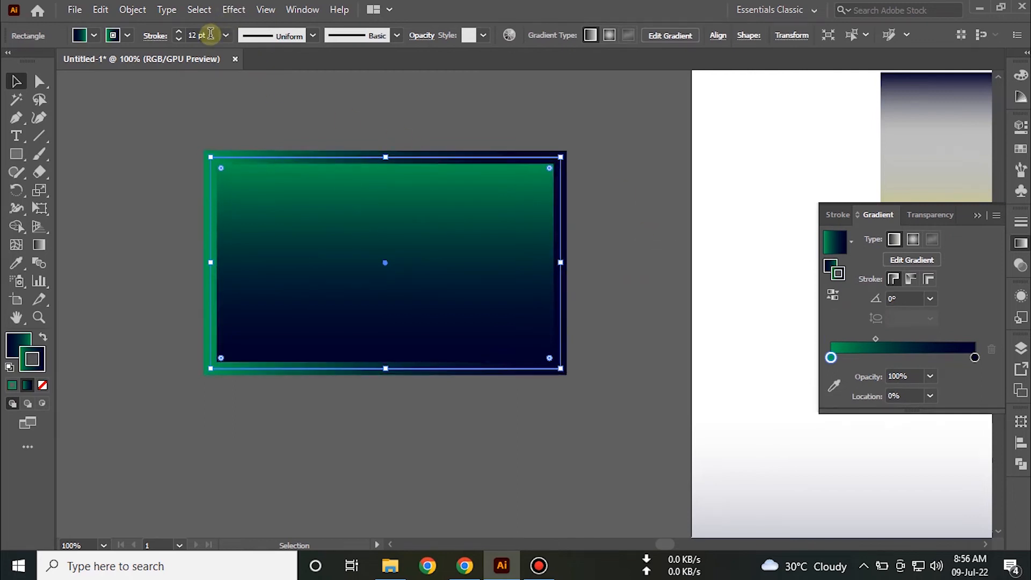
scroll(211, 34, "down", 2)
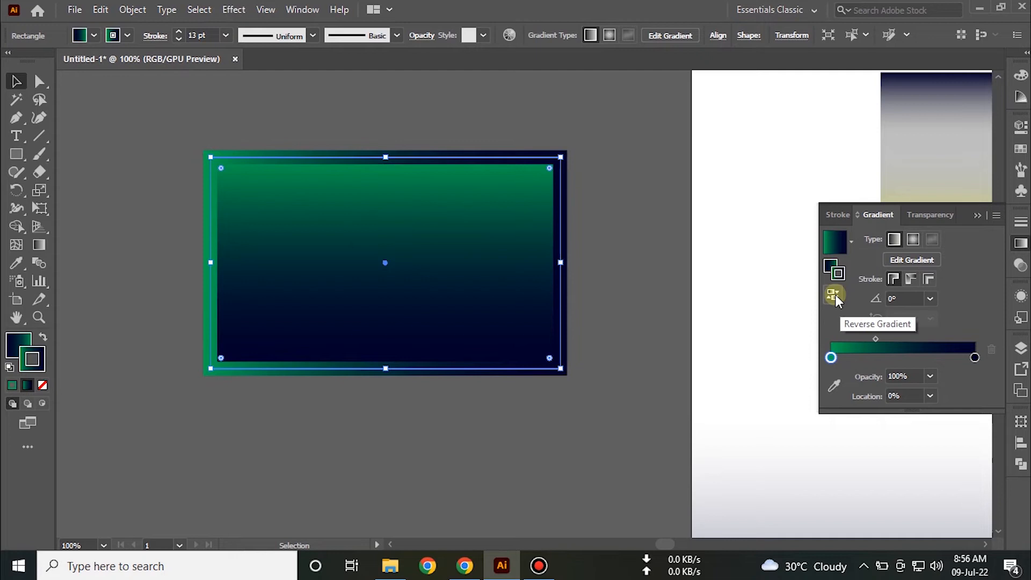
left_click(836, 294)
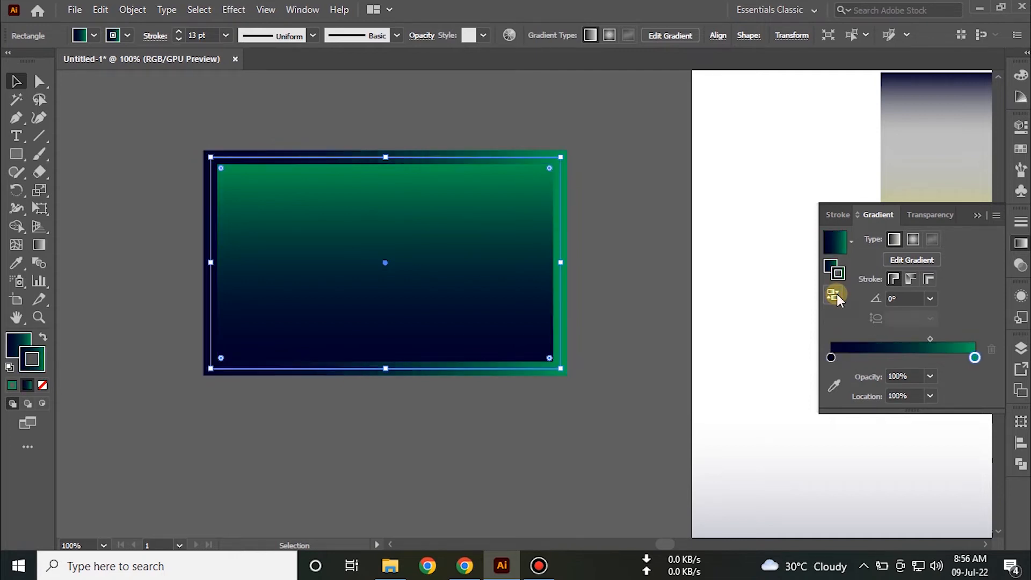
left_click(621, 244)
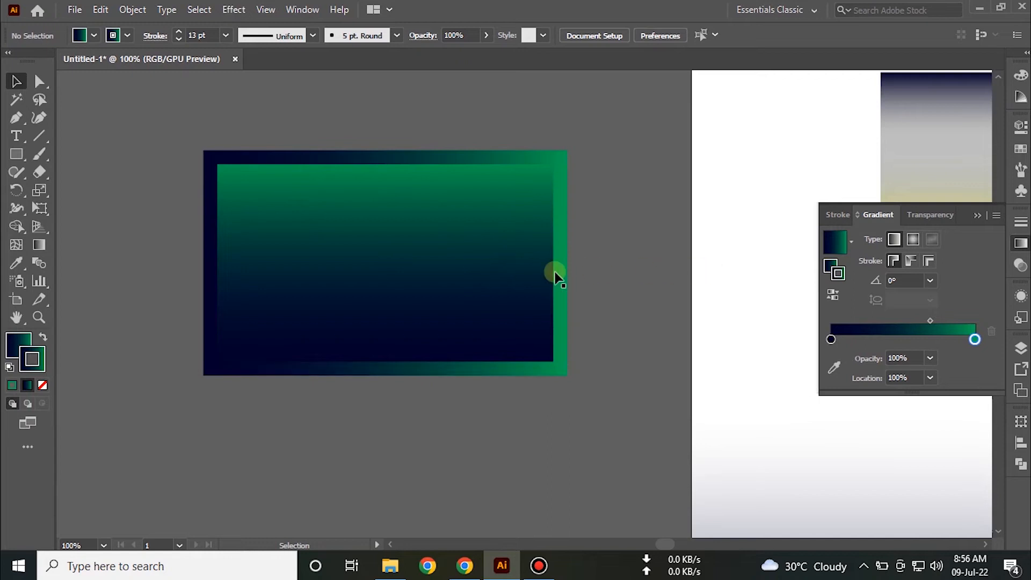
Apply the small rectangle's gradient along the stroke and examine the bottom-right corner
left_click(560, 312)
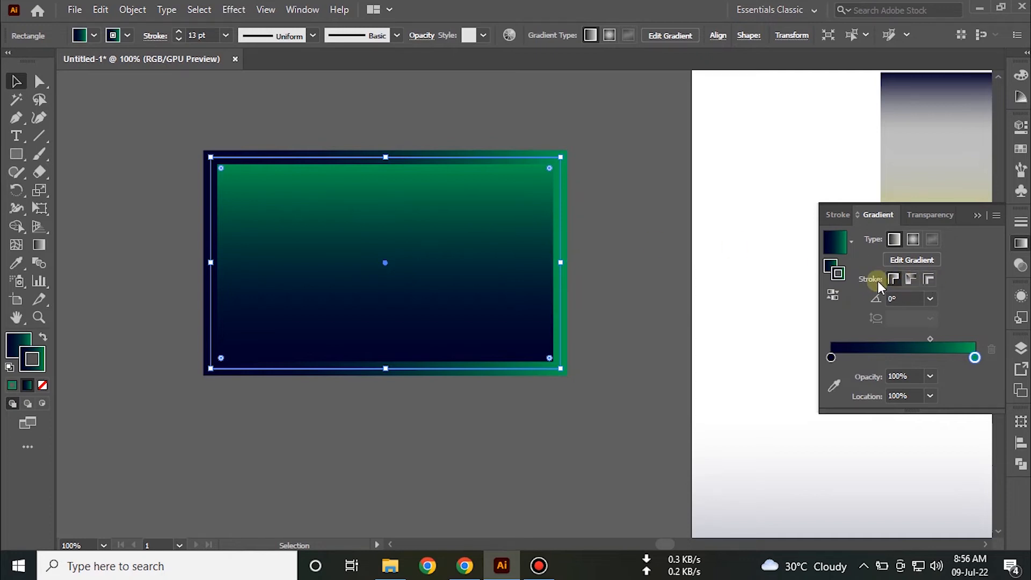
left_click(912, 278)
left_click(598, 398)
left_click(567, 379)
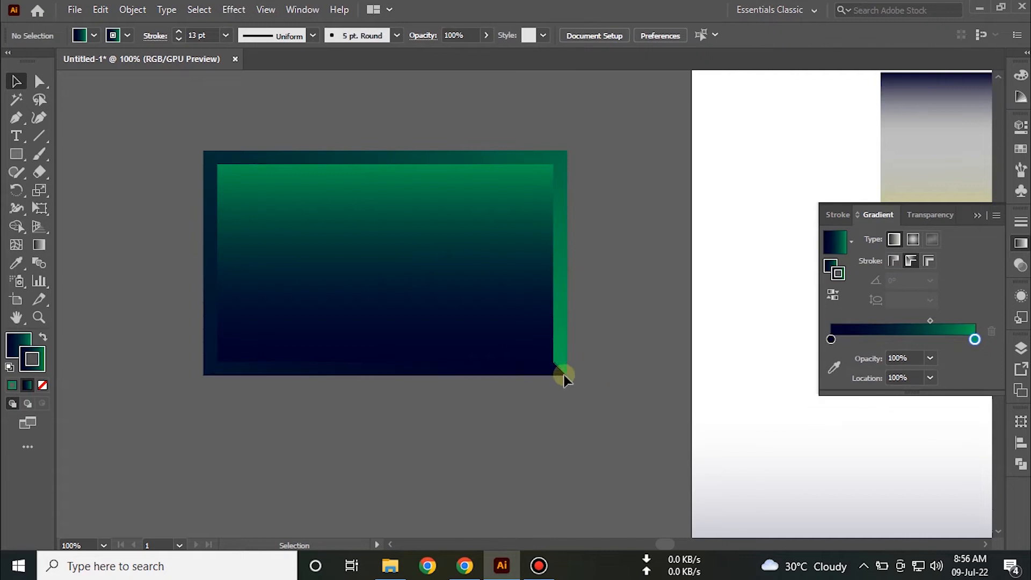
left_click(602, 411)
Apply the small rectangle's gradient across the stroke and examine the frame's edges and corners
left_click(555, 368)
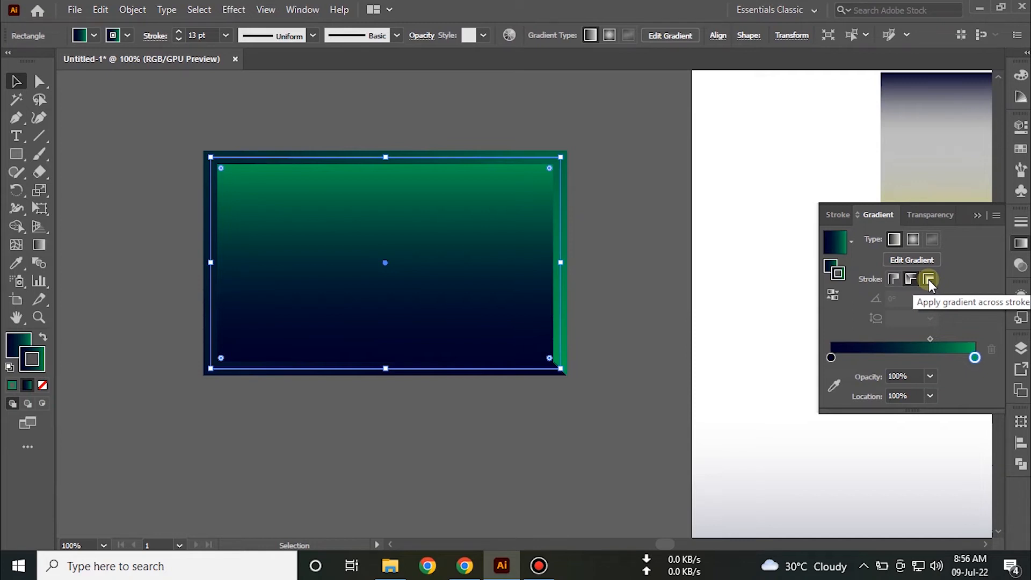
left_click(929, 279)
left_click(628, 261)
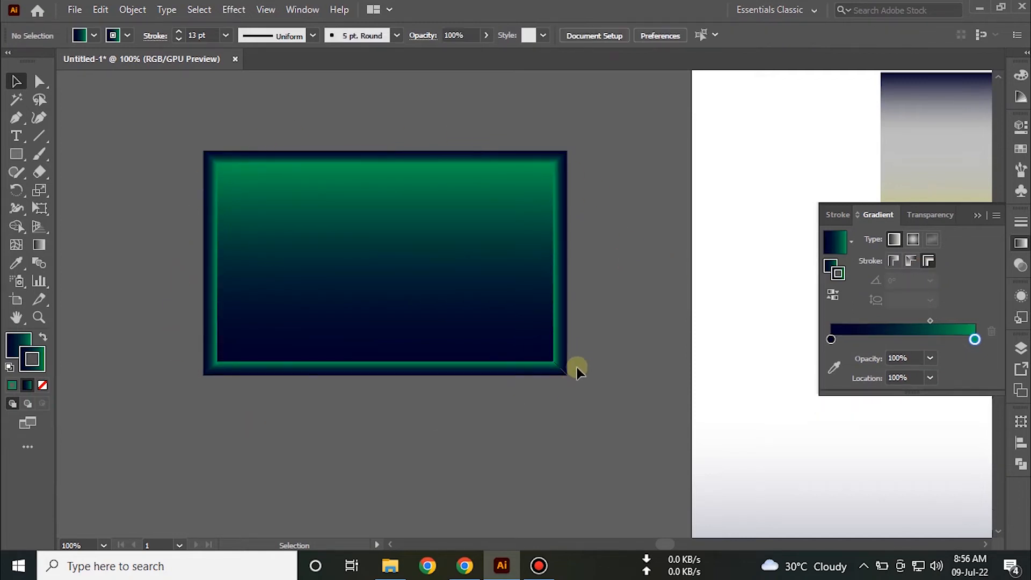
scroll(376, 339, "down", 1)
scroll(328, 322, "up", 2)
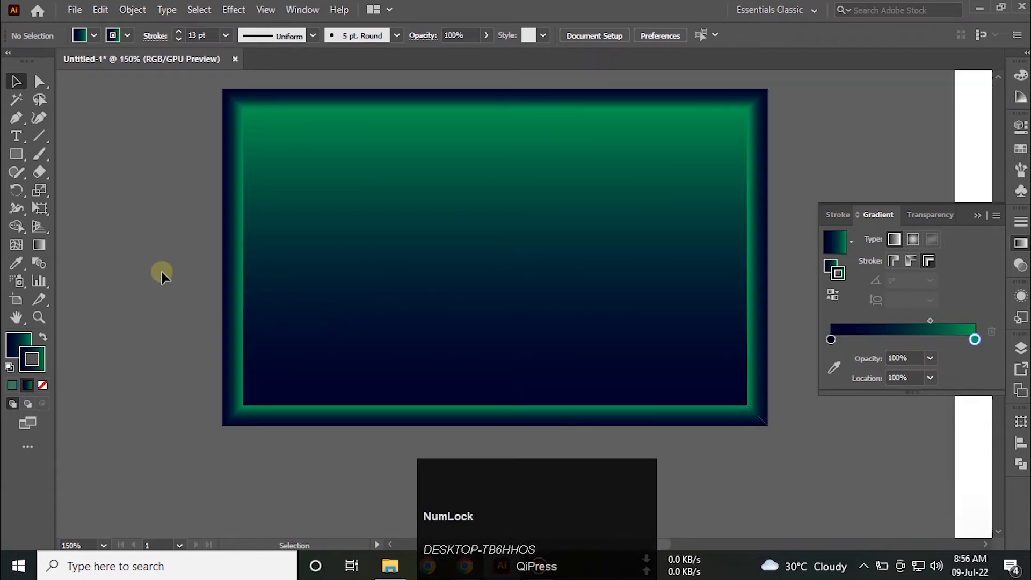
scroll(762, 450, "up", 2)
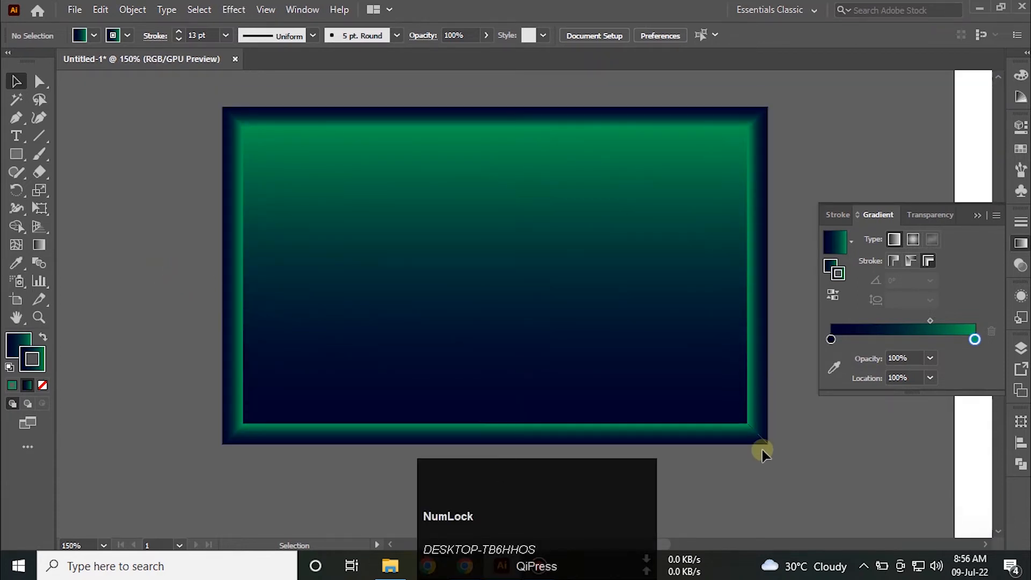
Remove the small rectangle's fill so that only its gradient stroke is left
left_click(395, 278)
left_click(13, 344)
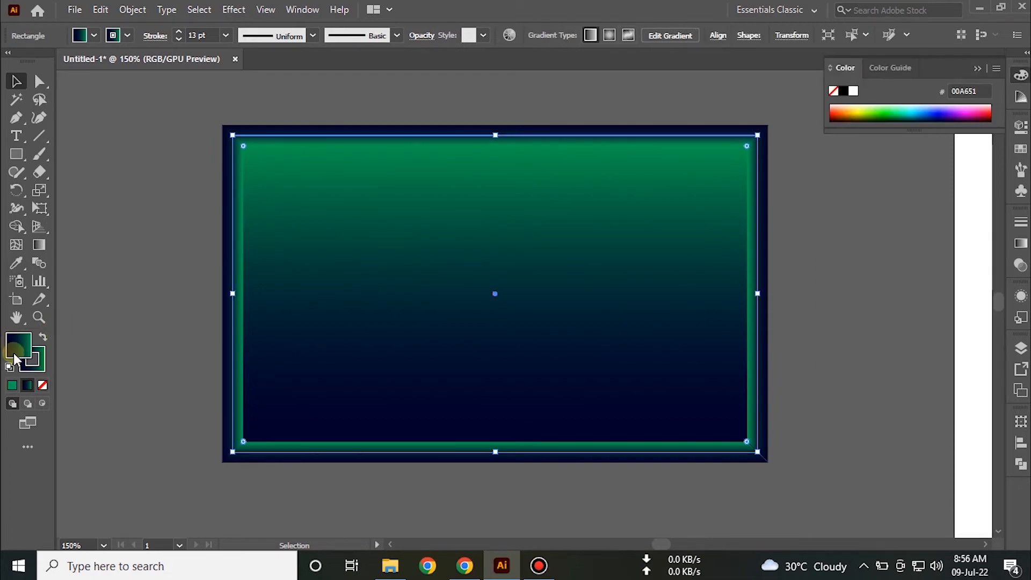
left_click(40, 386)
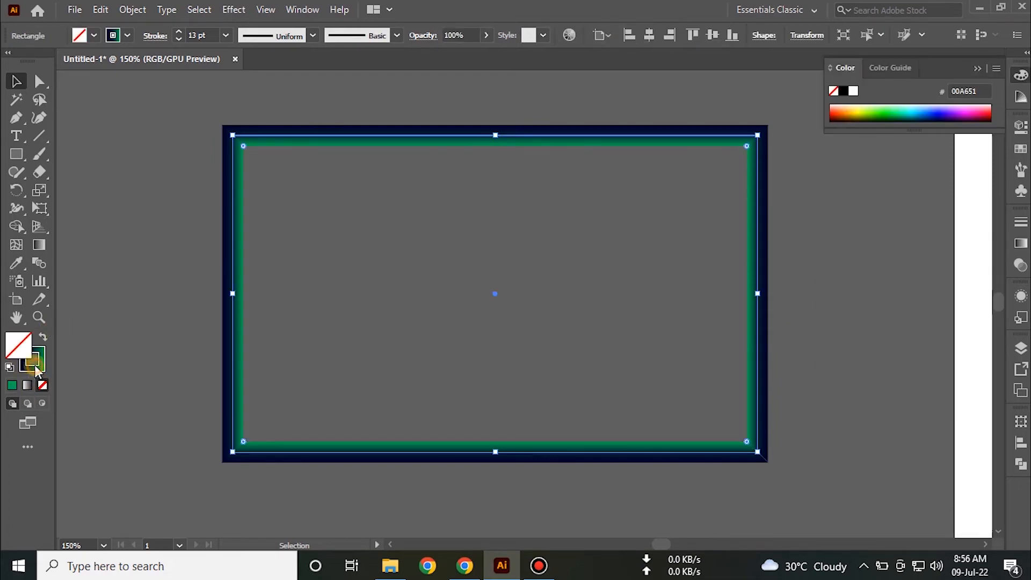
left_click(135, 323)
Delete the navy-to-transparent rectangle from the lower part of the artboard
scroll(849, 267, "down", 2)
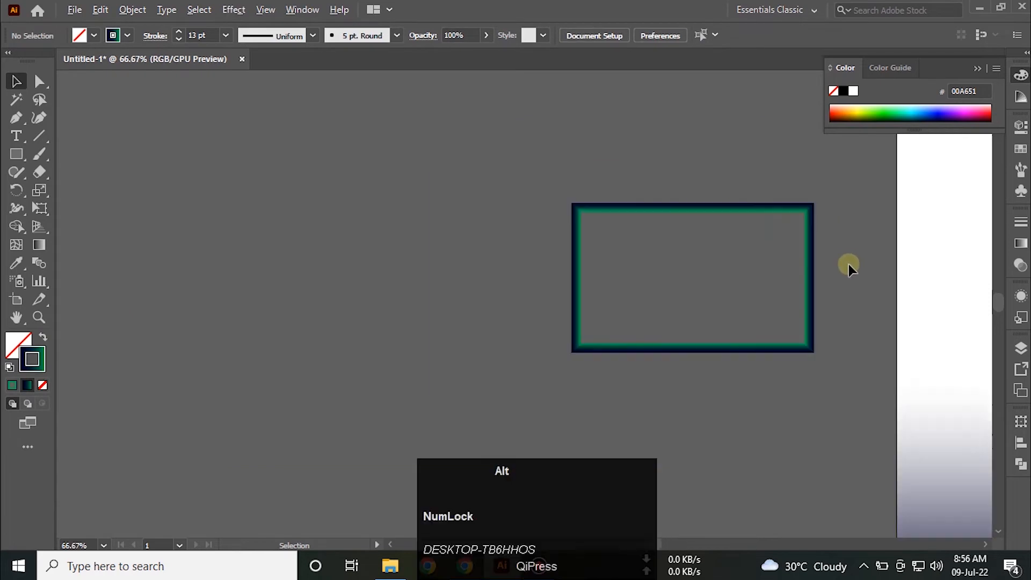
scroll(839, 266, "down", 2)
key("space")
left_click_drag(909, 377, 500, 361)
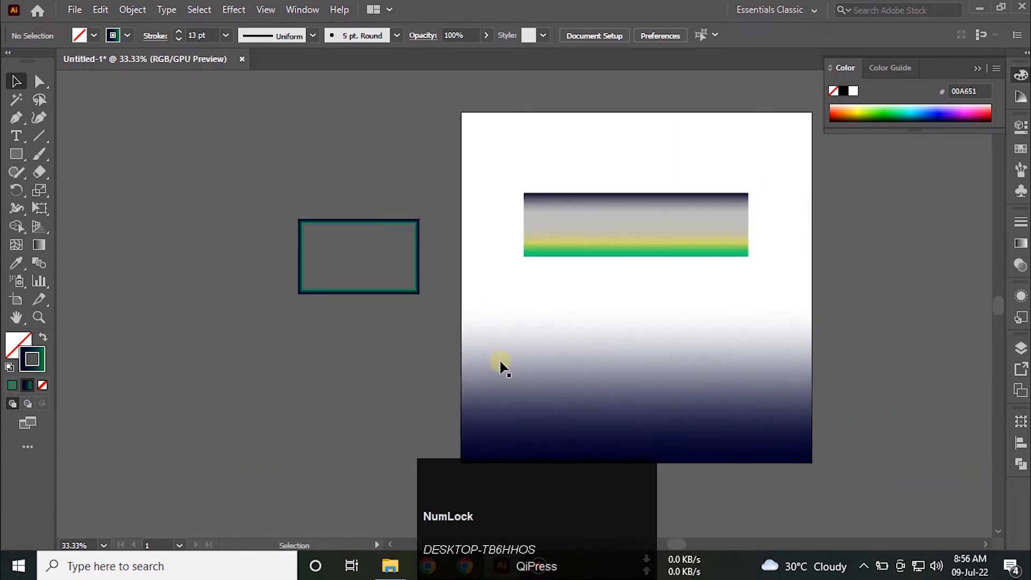
left_click(504, 361)
key("Delete")
Fit the gradient-stroked rectangle to the artboard's edges as a frame and set its stroke weight to 28 pt
left_click_drag(418, 257, 812, 462)
scroll(195, 34, "up", 15)
left_click(446, 176)
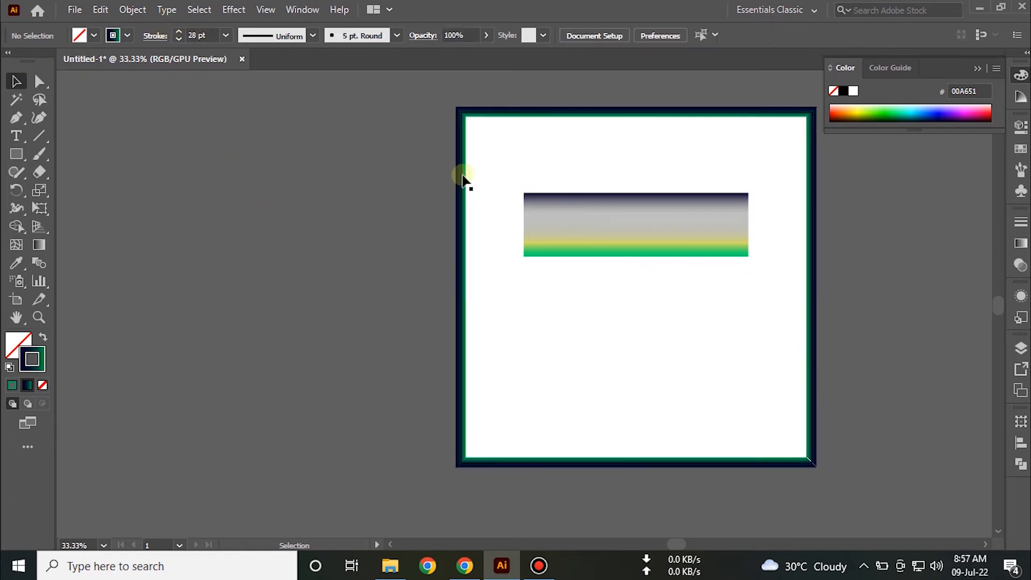
scroll(473, 170, "up", 2)
scroll(467, 229, "down", 2)
scroll(473, 232, "down", 1)
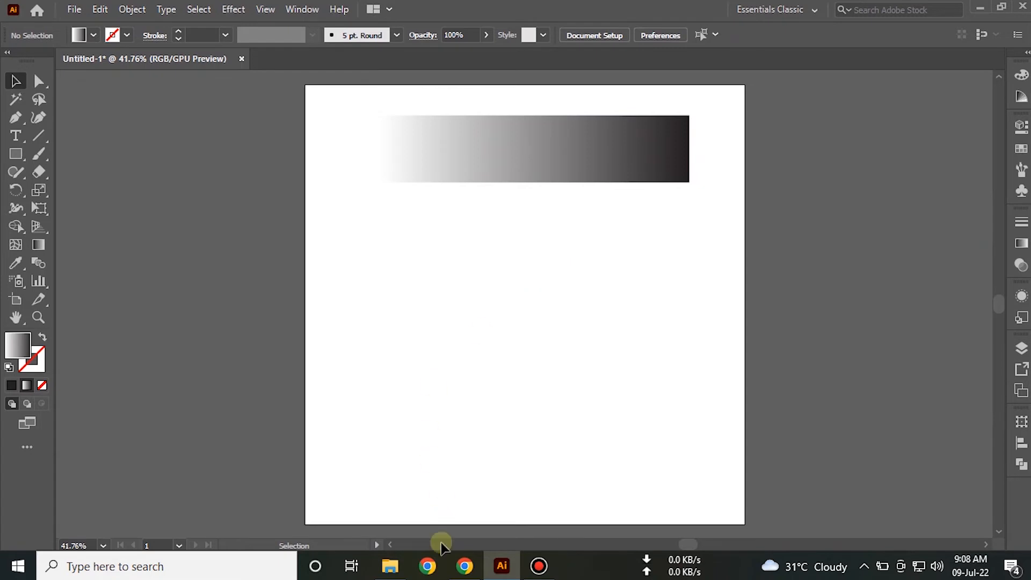
Switch to Chrome and look over the Pixie color picker download page
left_click(464, 566)
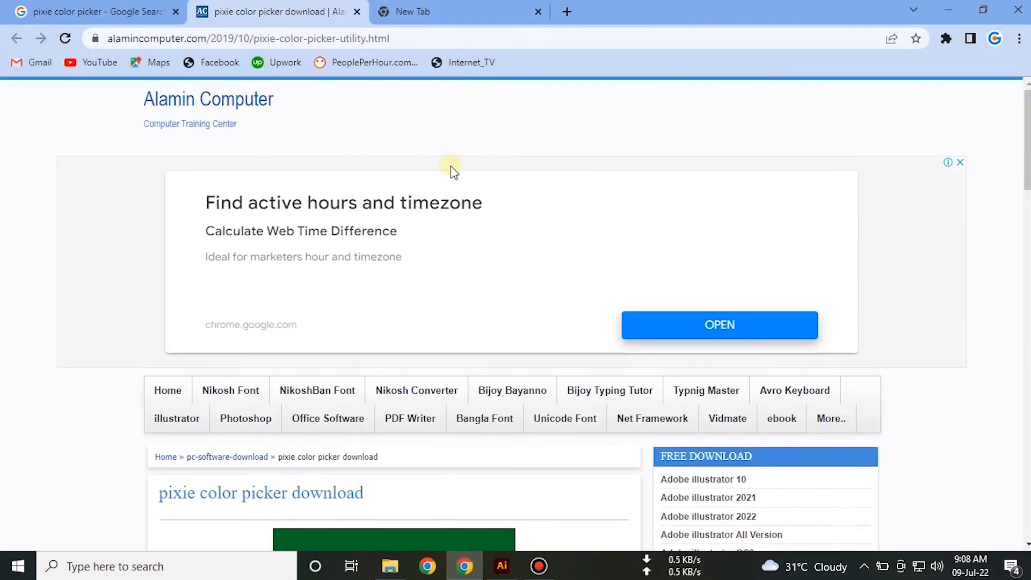
scroll(360, 185, "down", 3)
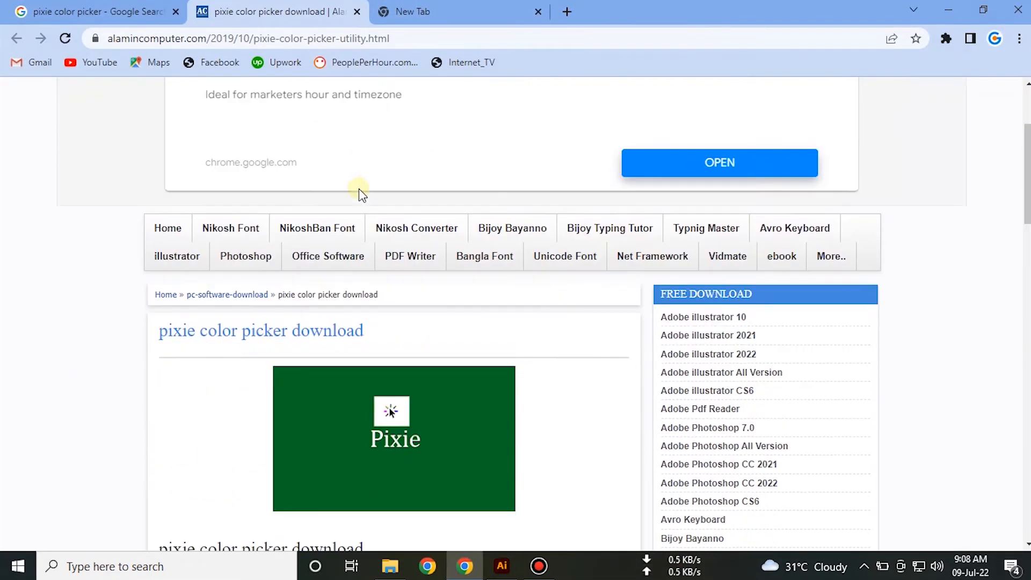
scroll(359, 188, "down", 3)
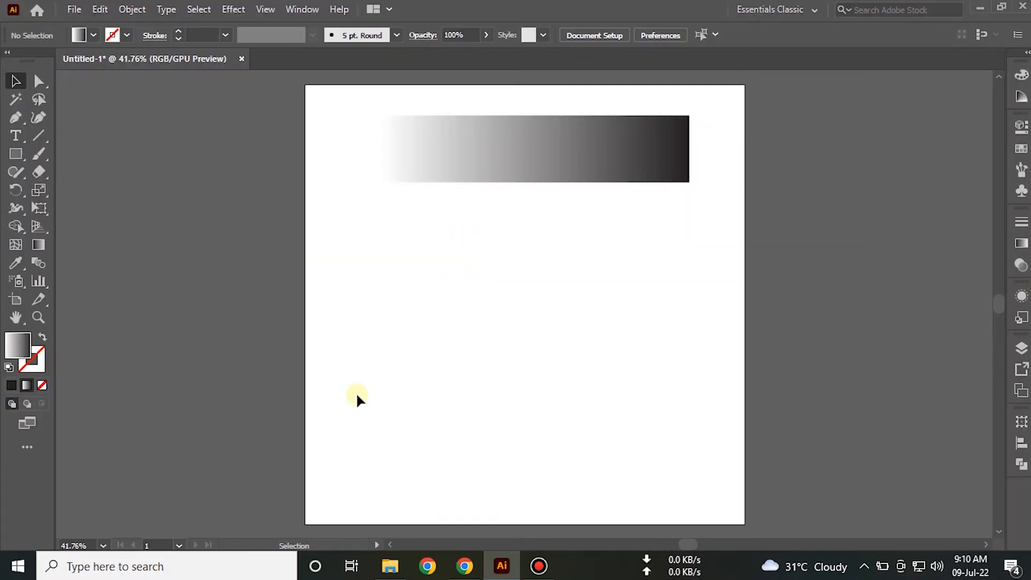
Search Windows for "pi" and launch the Pixie color picker
left_click(166, 565)
type("pi")
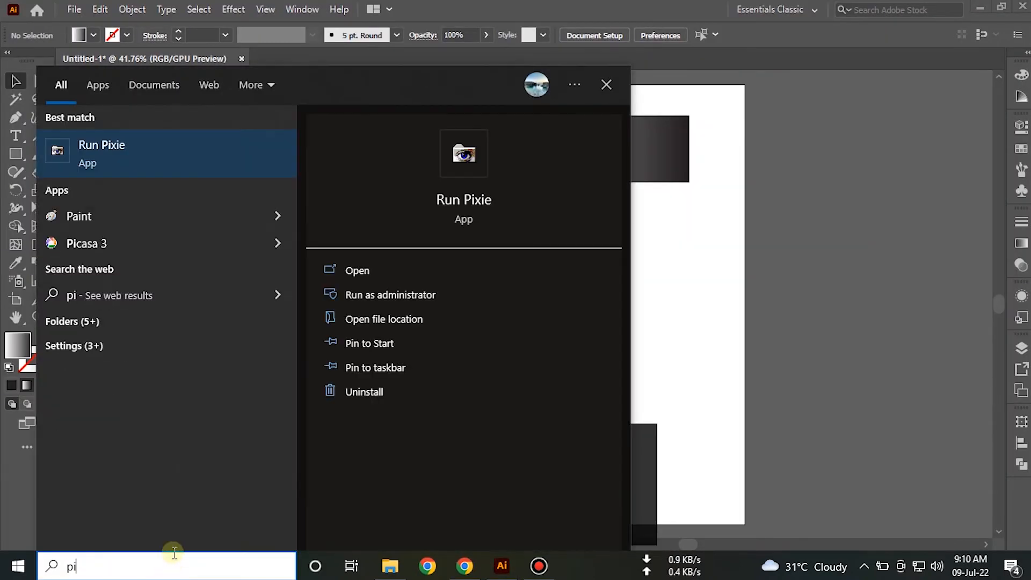
left_click(156, 155)
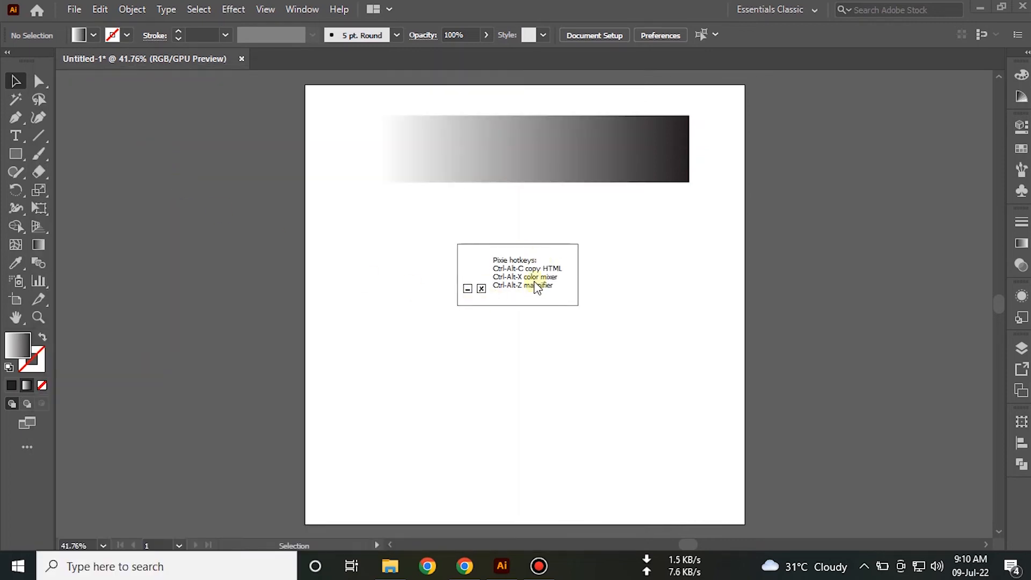
Switch to Chrome and copy the HTML color code of the web page's blue OPEN button with Pixie
left_click(465, 566)
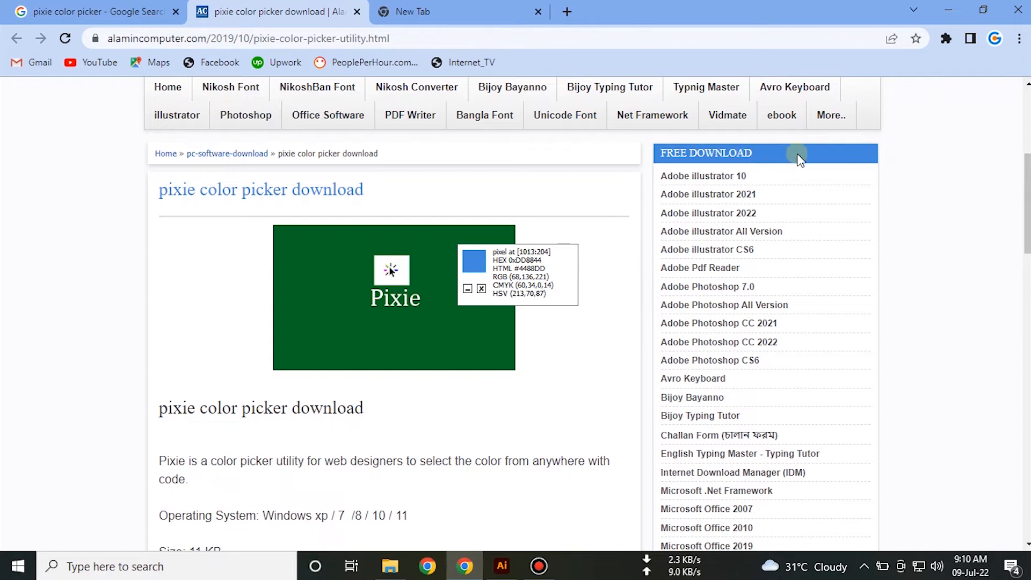
scroll(693, 199, "up", 5)
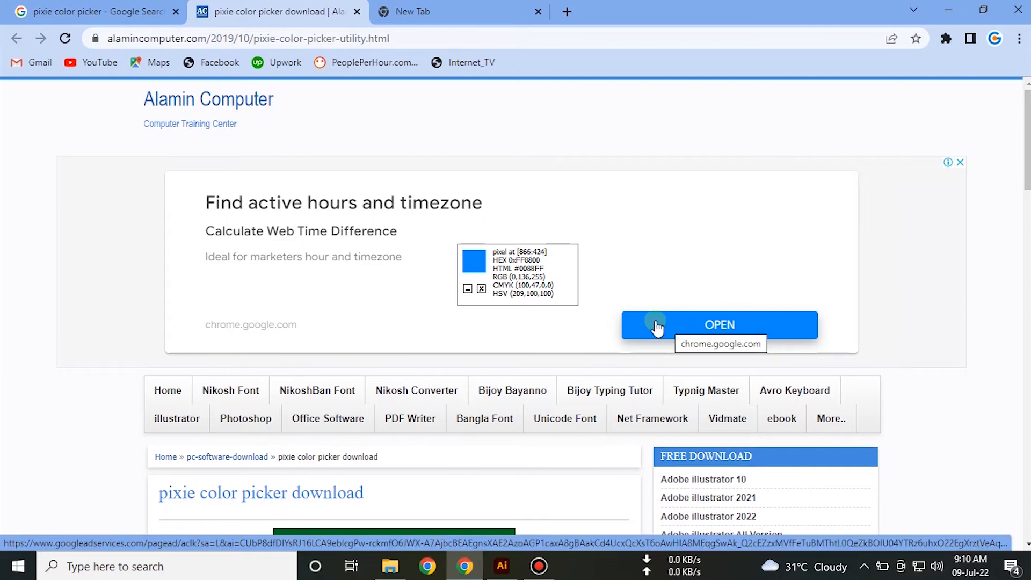
key("ctrl")
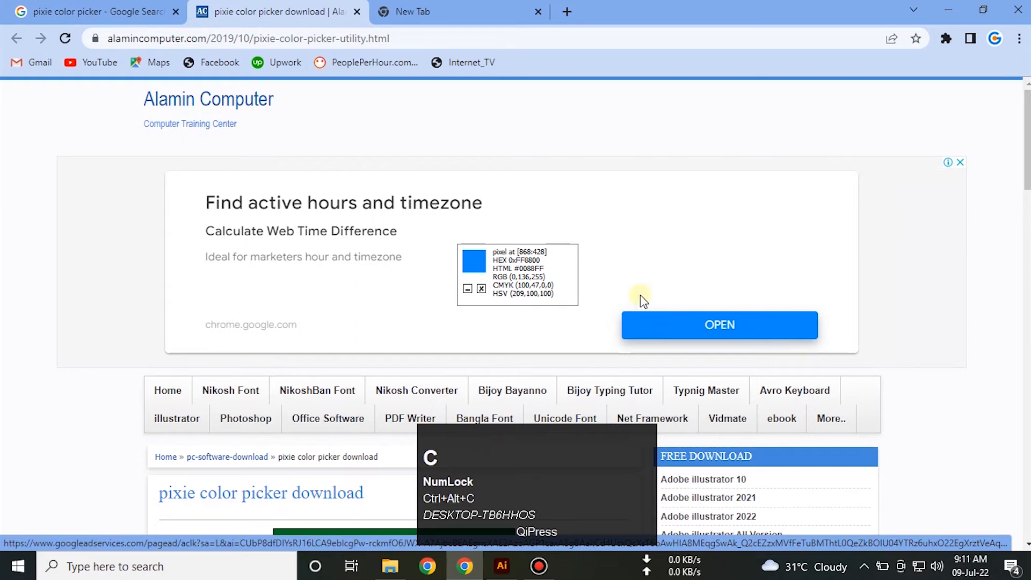
Switch to Illustrator, draw a small square outside the artboard's left edge and fill it with color 0088FF
left_click(502, 566)
left_click(16, 153)
left_click_drag(175, 108, 209, 140)
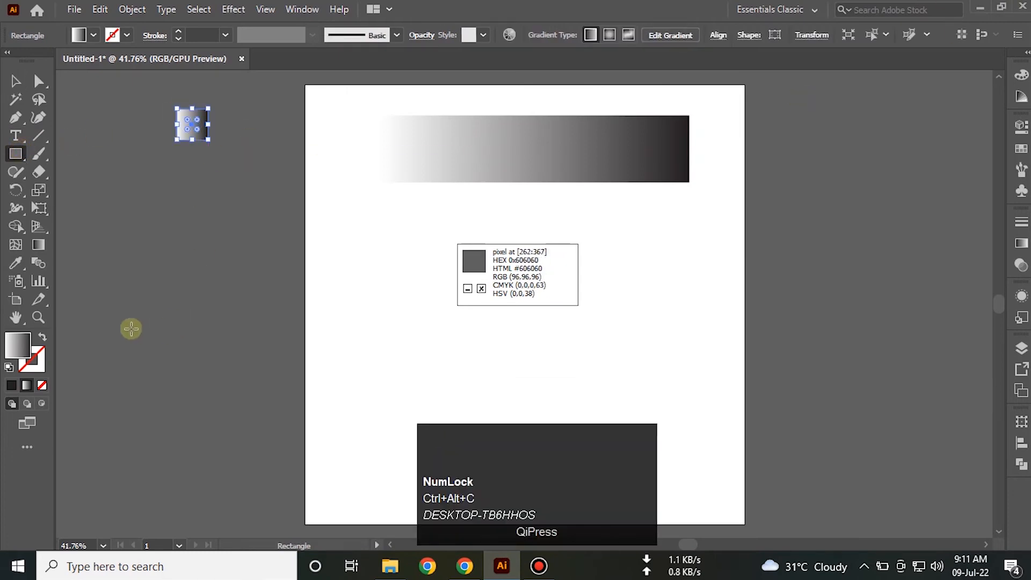
double_click(23, 346)
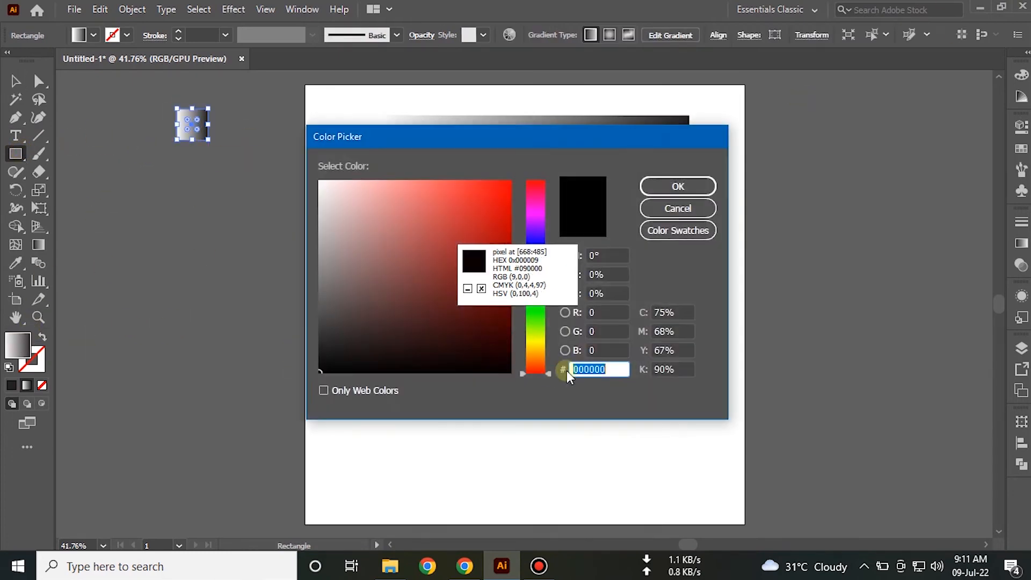
type("0088FF")
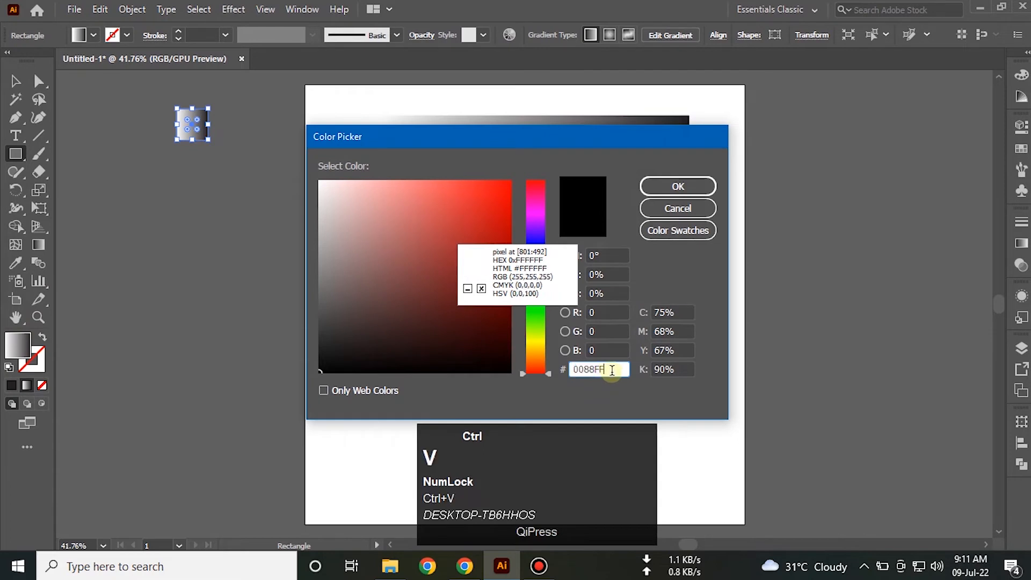
left_click(678, 186)
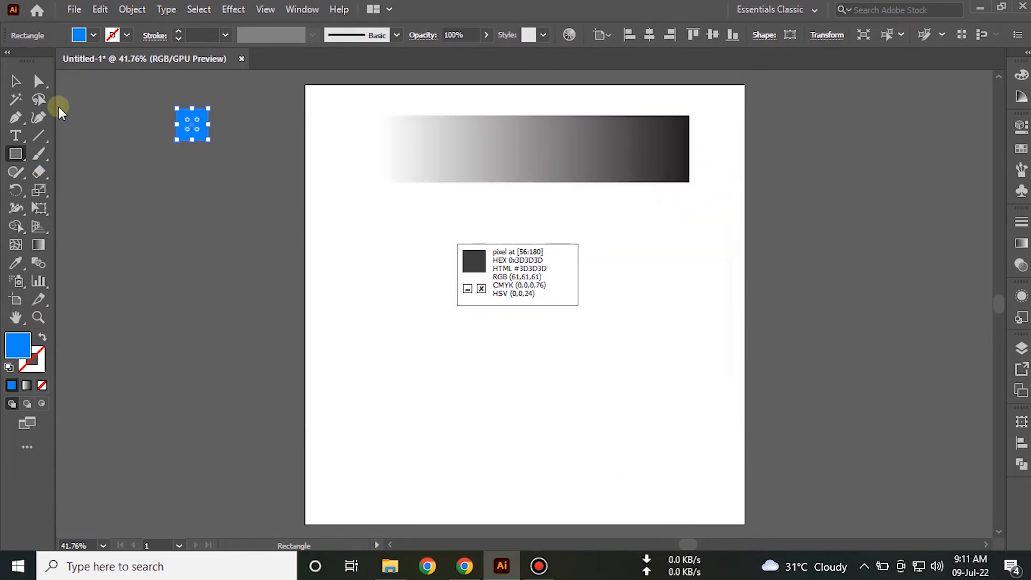
left_click(12, 80)
left_click(145, 164)
left_click(461, 157)
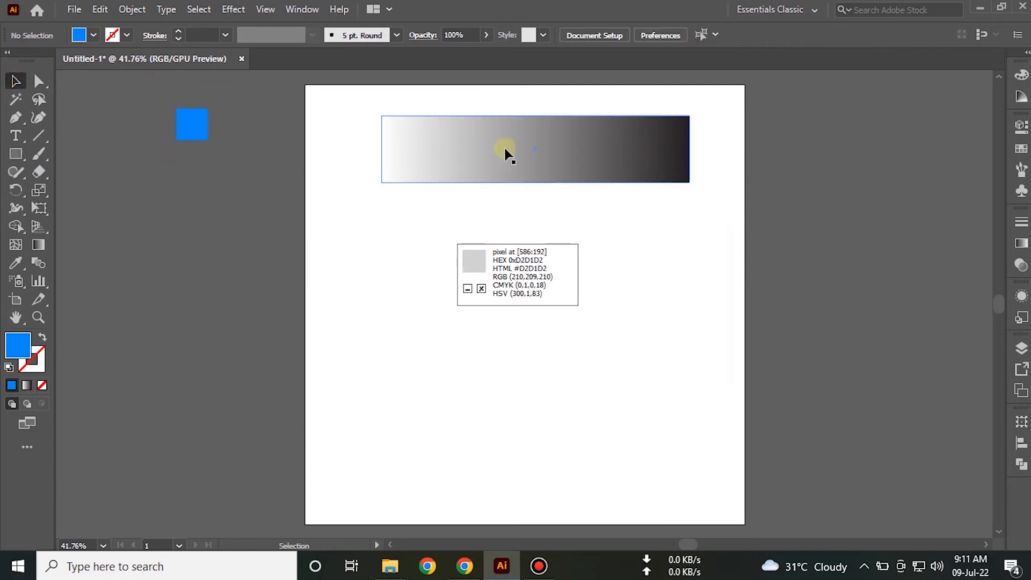
Copy the green color code from the Pixie banner in Chrome and fill the second small square in Illustrator with 006A25
left_click(523, 479)
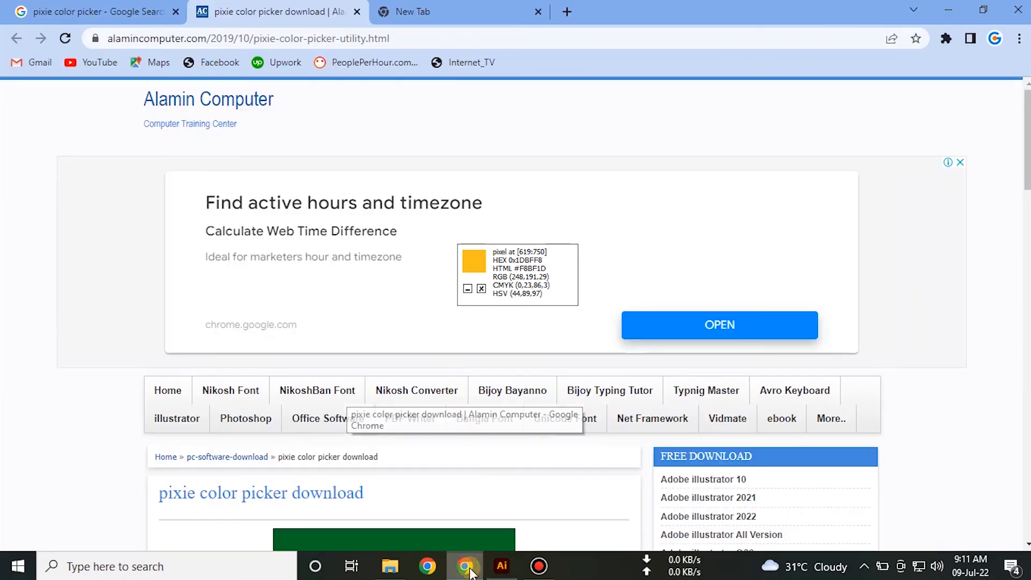
scroll(523, 479, "down", 3)
key("ctrl")
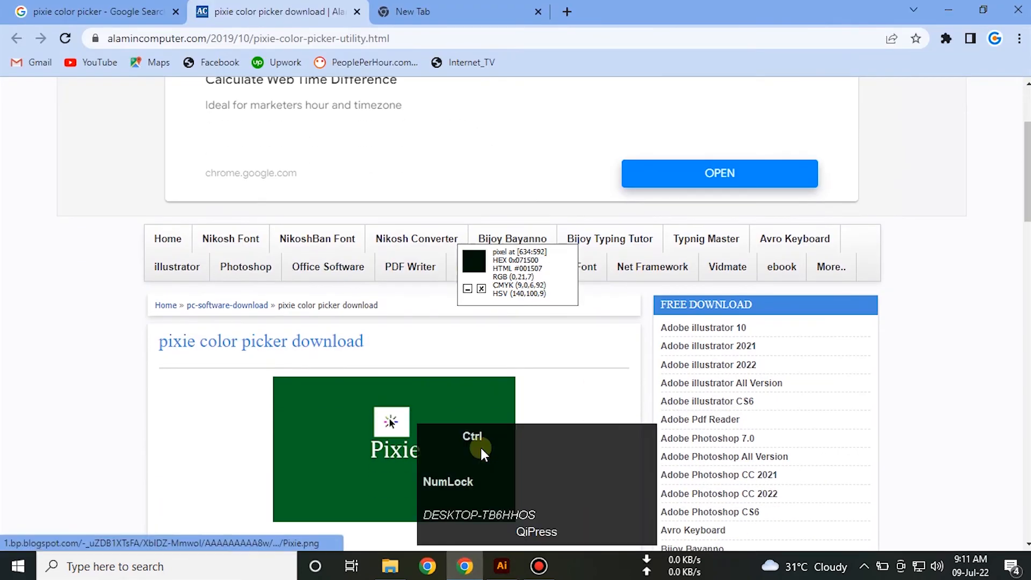
key("ctrl+alt+c")
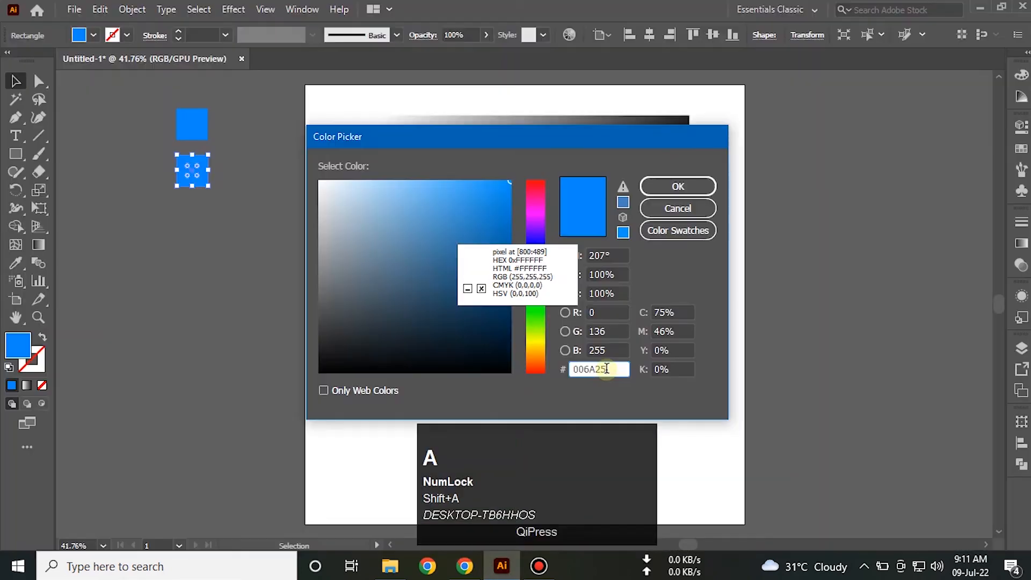
type("2E")
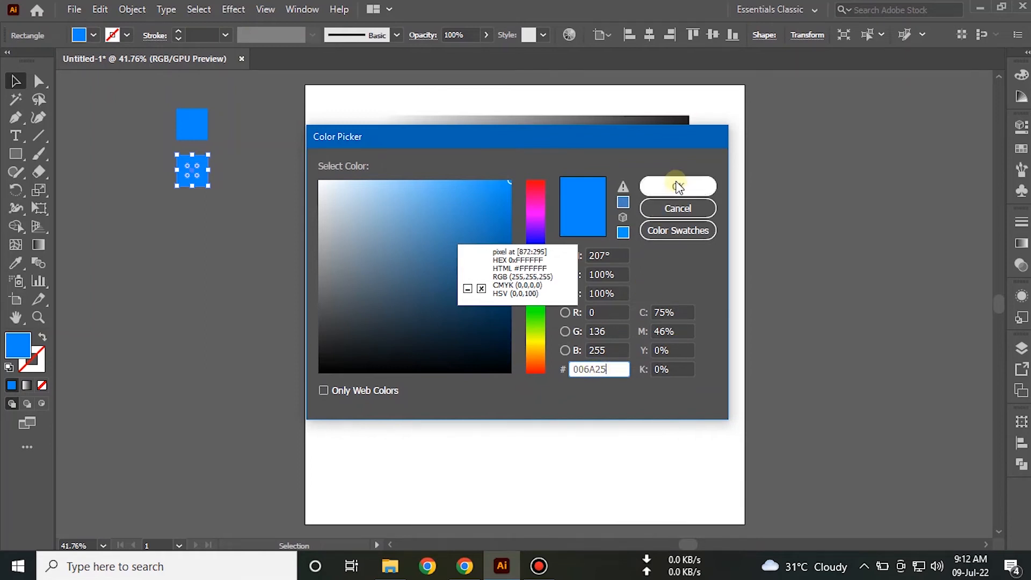
left_click(678, 185)
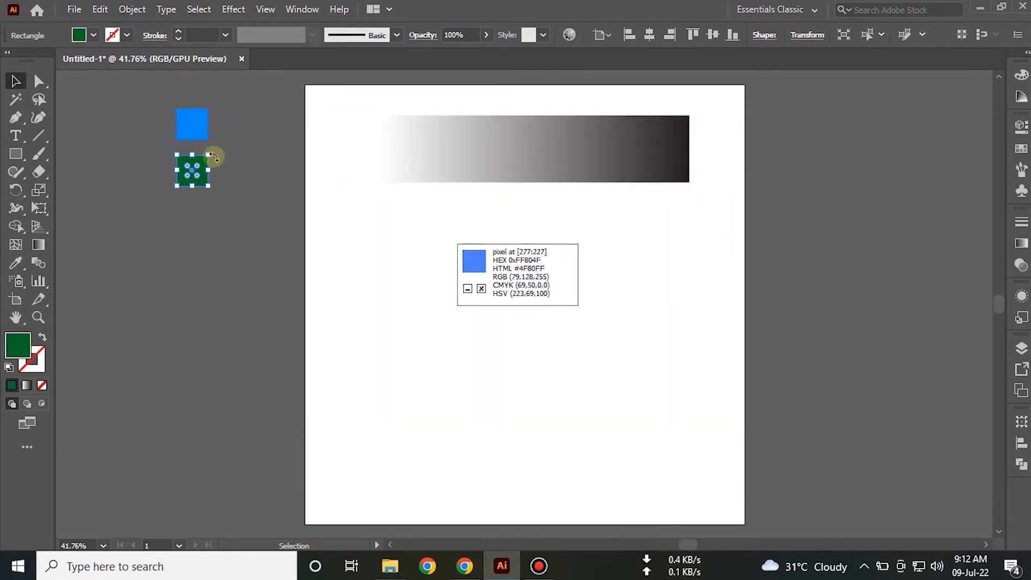
Minimize Pixie and recolor the rectangle's gradient by sampling the blue square into its left stop and the green square into its right stop
left_click(138, 173)
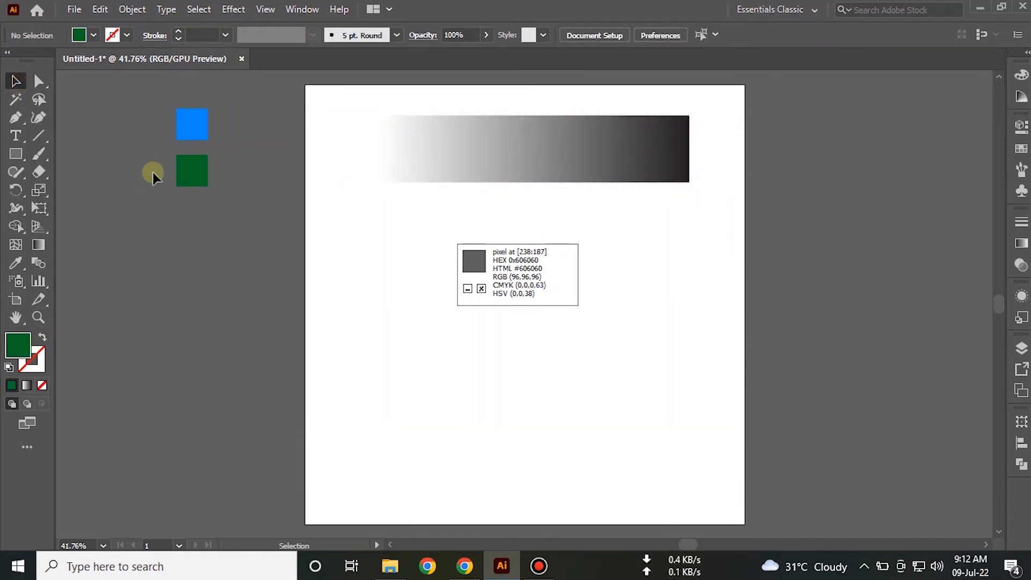
left_click(467, 289)
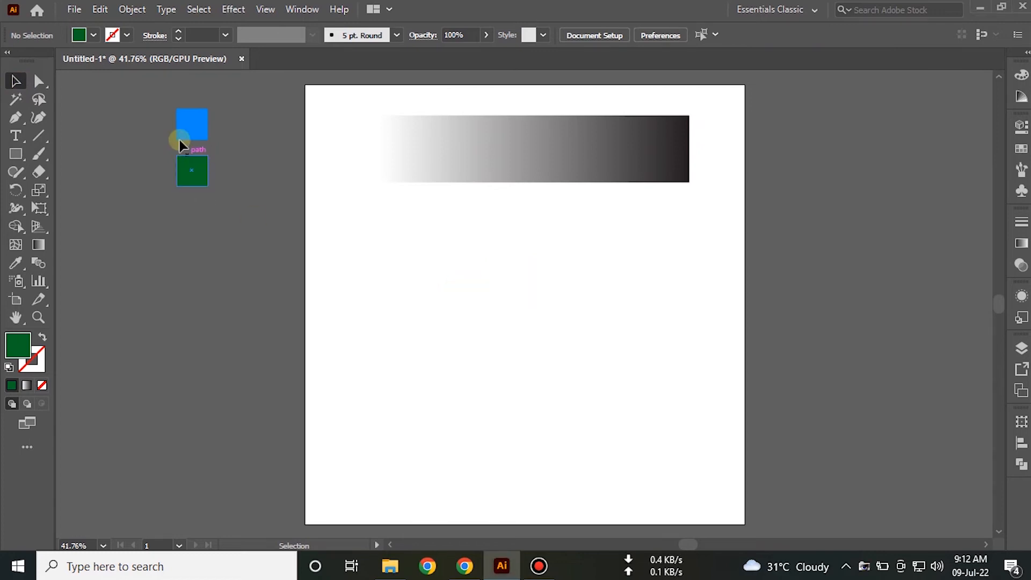
left_click(463, 135)
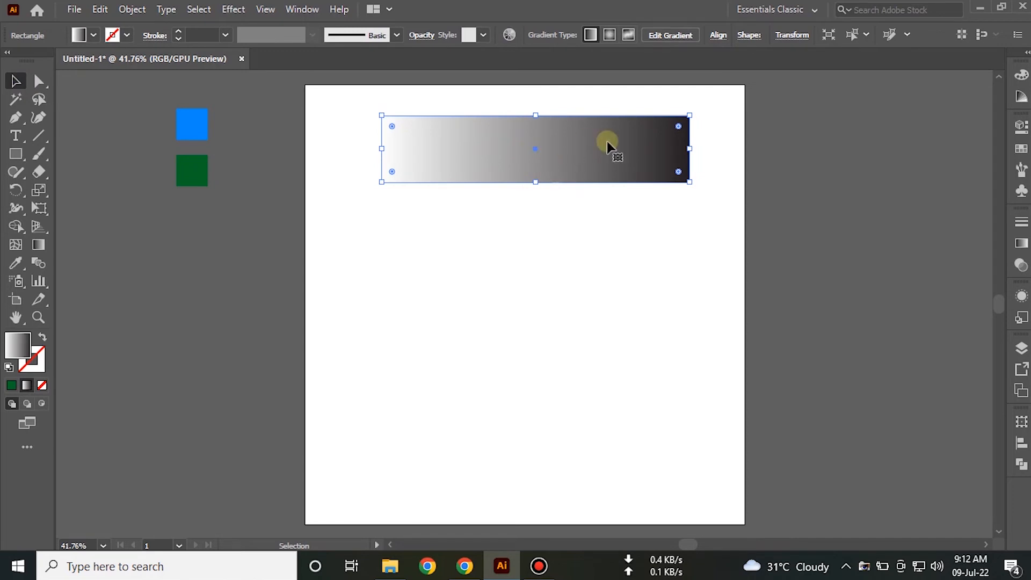
left_click(1021, 245)
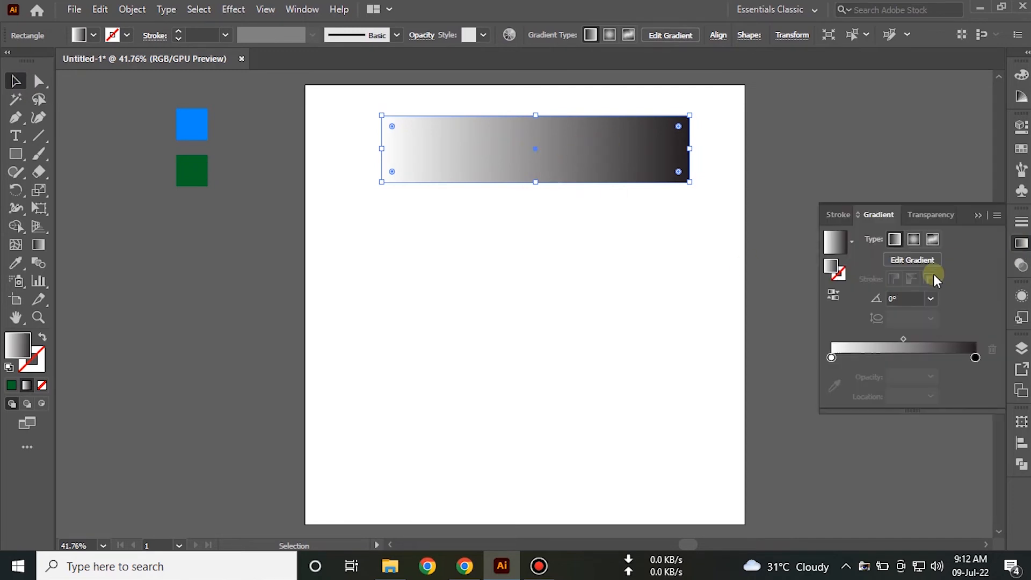
left_click(832, 358)
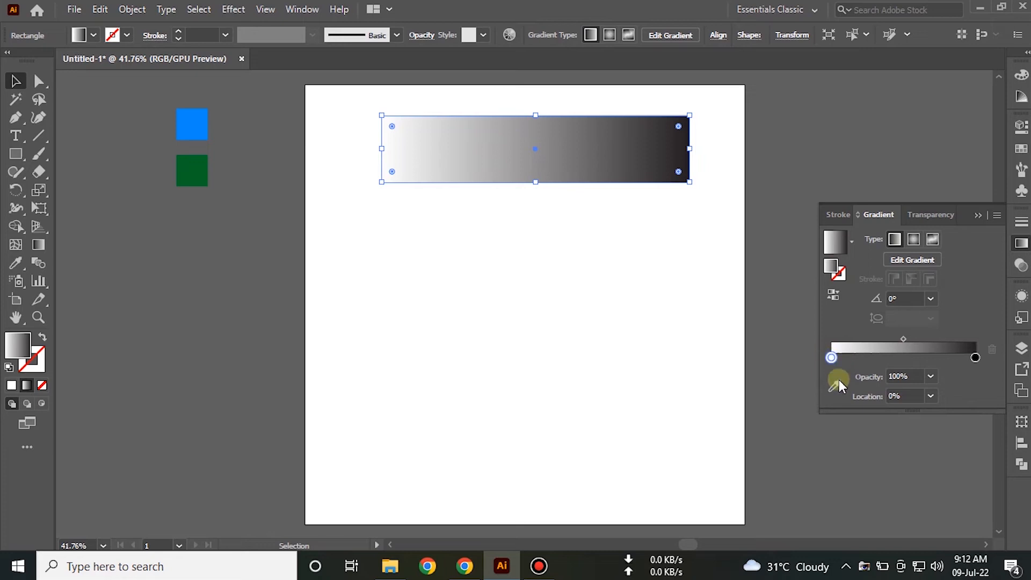
left_click(17, 265)
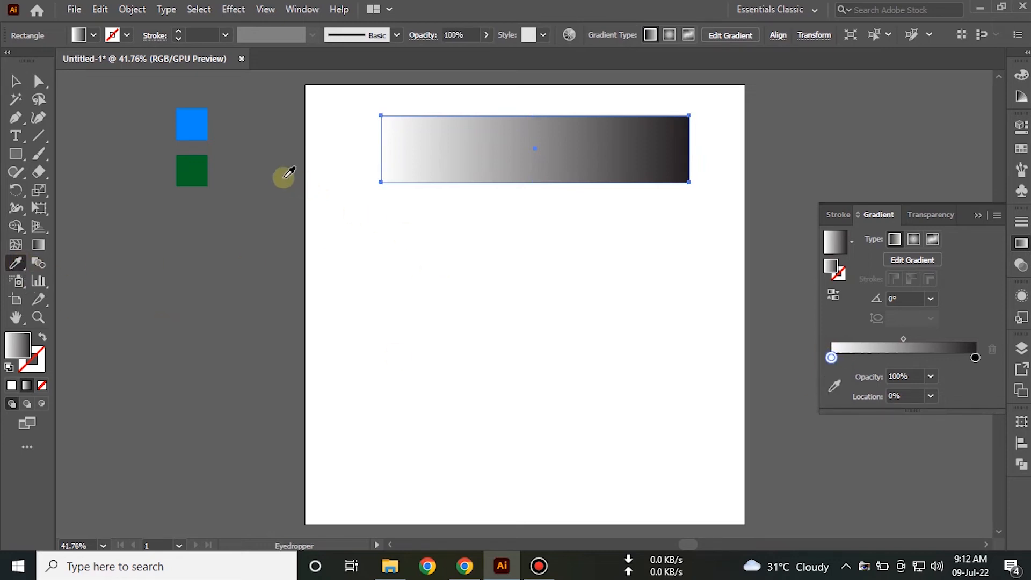
key("shift")
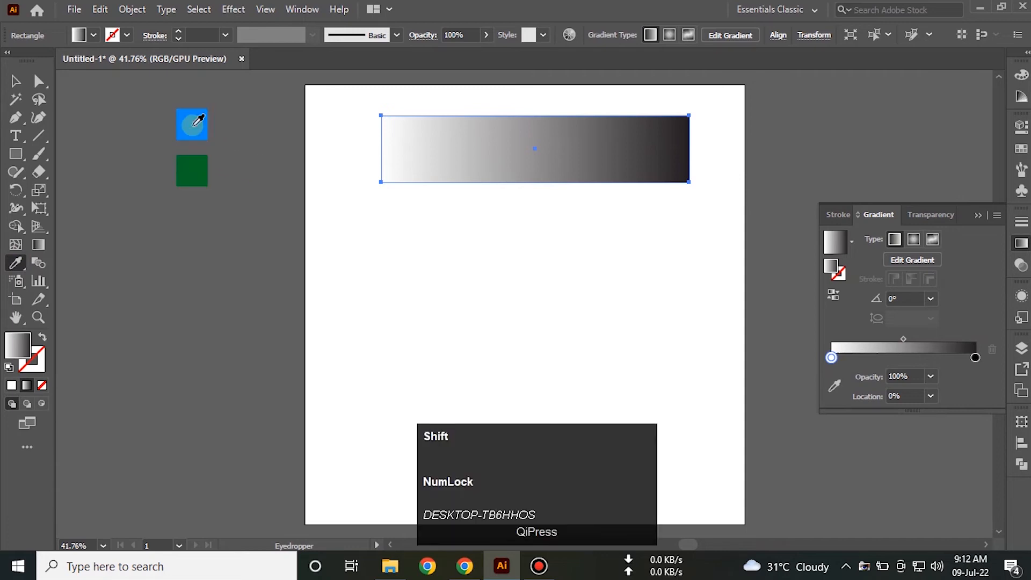
left_click(198, 120, "shift")
left_click(454, 155)
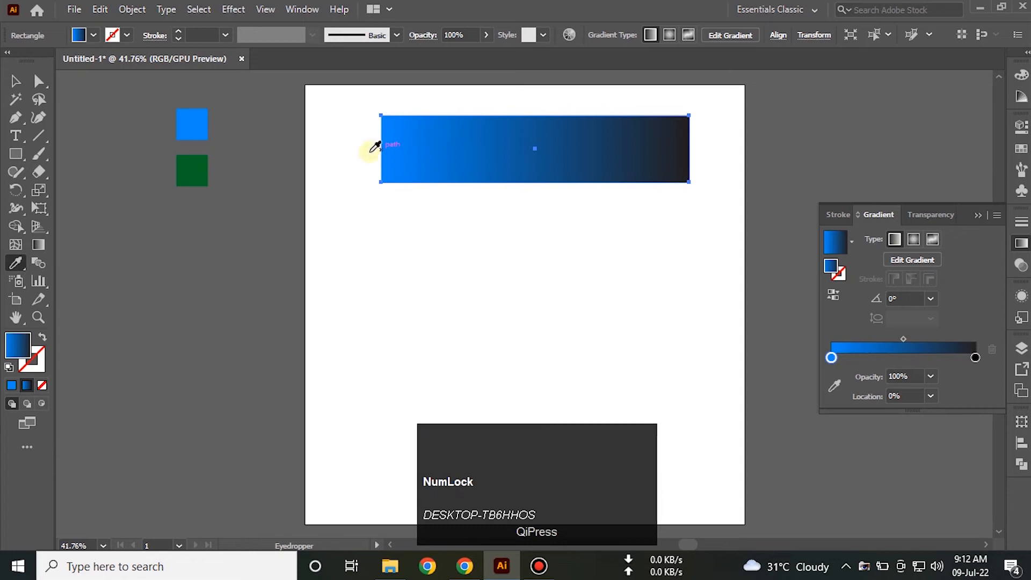
left_click(977, 357)
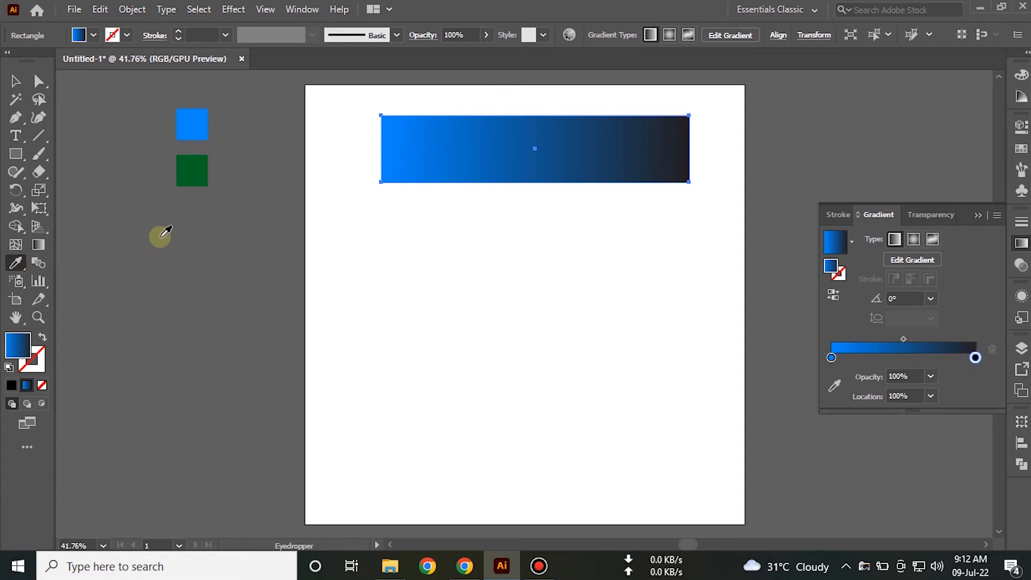
left_click(197, 168, "shift")
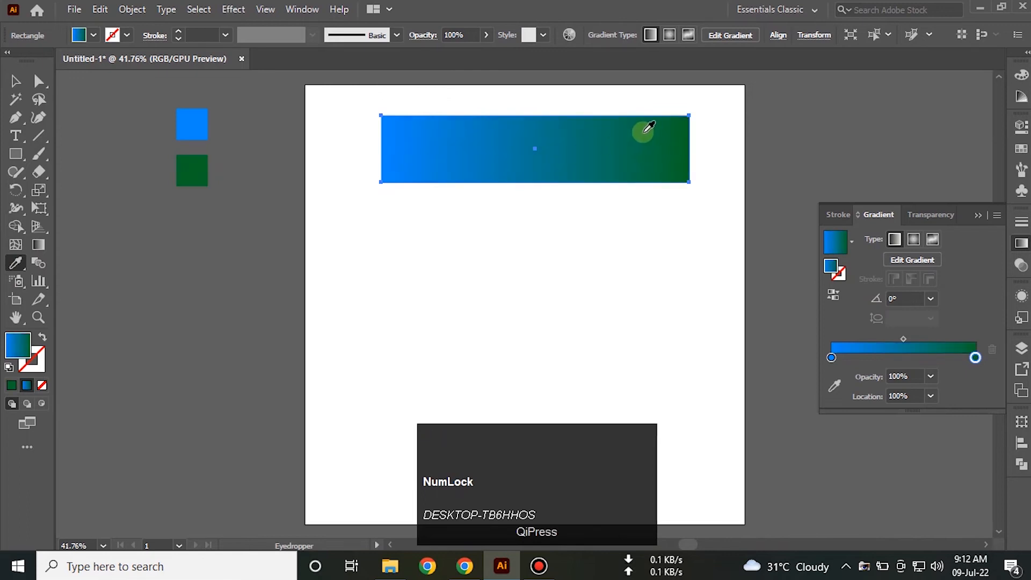
Sample the gray pasteboard and the green square as solid fills for the rectangle, and reapply its blue-to-green gradient
left_click(227, 212)
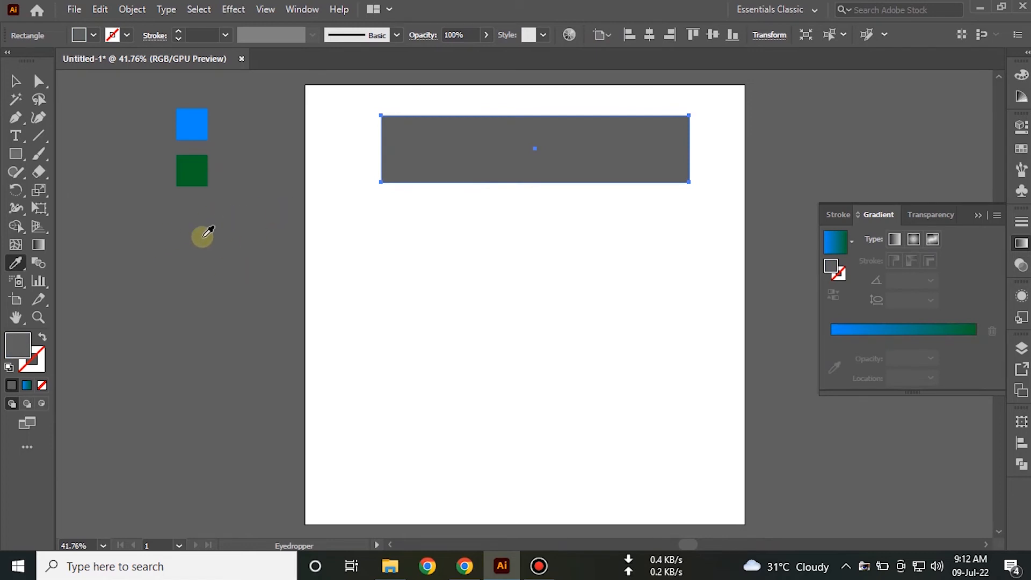
left_click(196, 171)
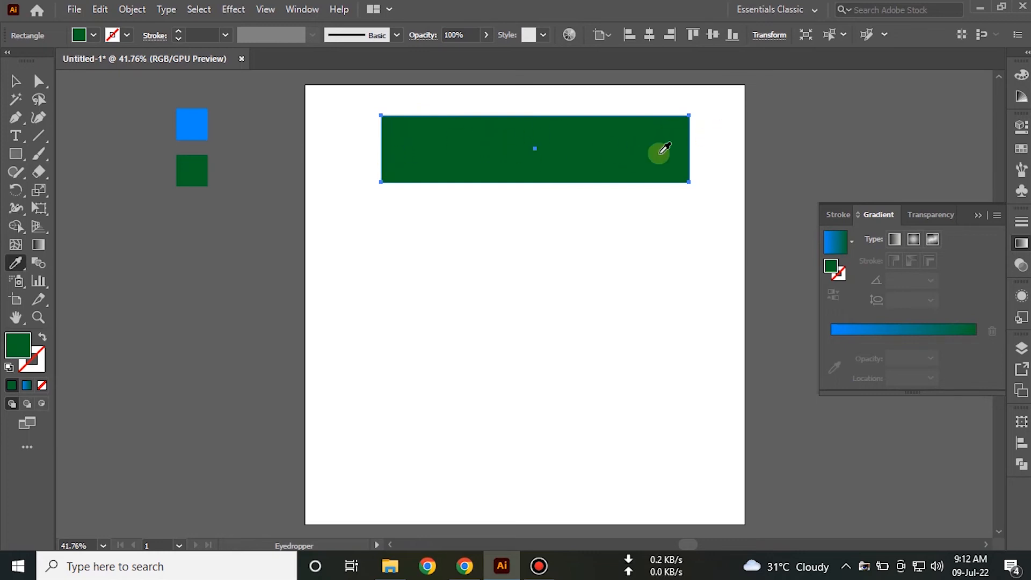
left_click(919, 329)
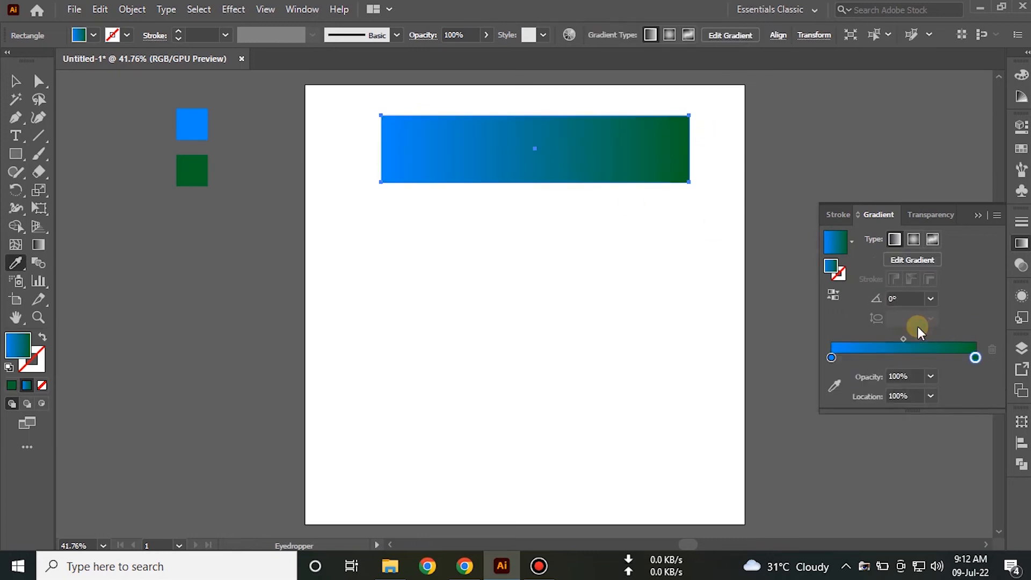
Set the gradient's left stop to the green square's color and right stop to the blue square's, and move the rectangle off the artboard's left side
left_click(831, 358)
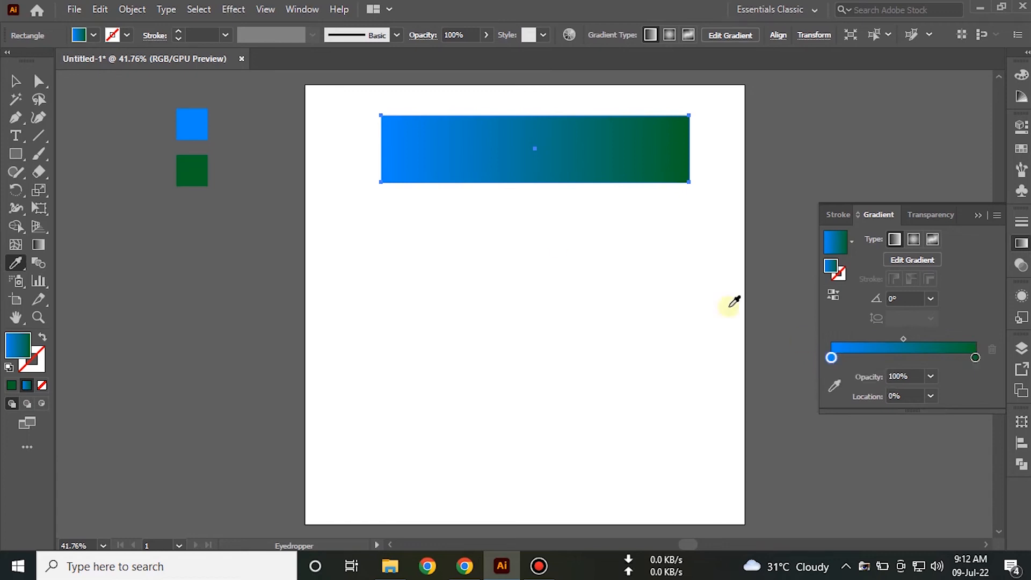
left_click(205, 162, "shift")
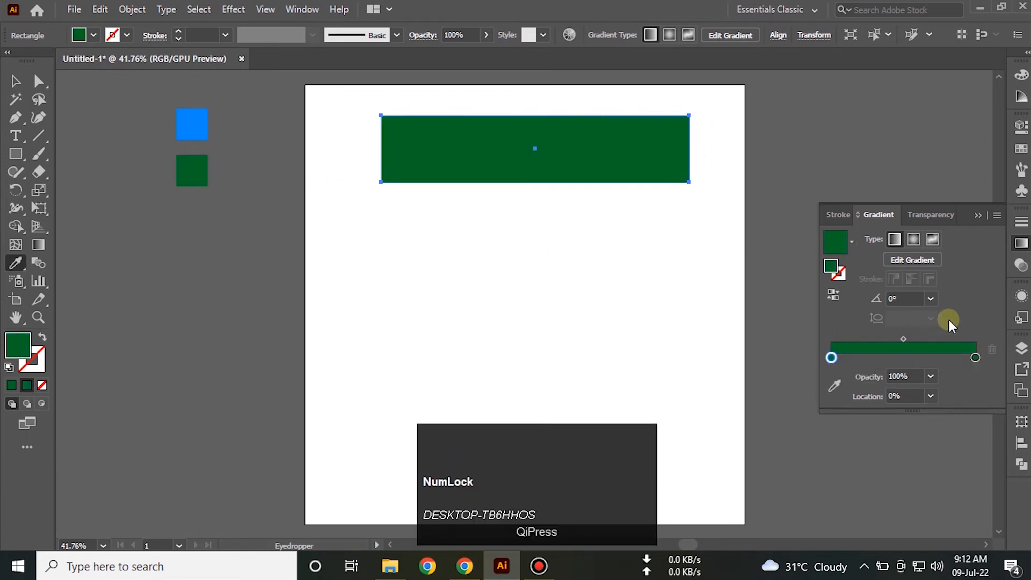
left_click(976, 358)
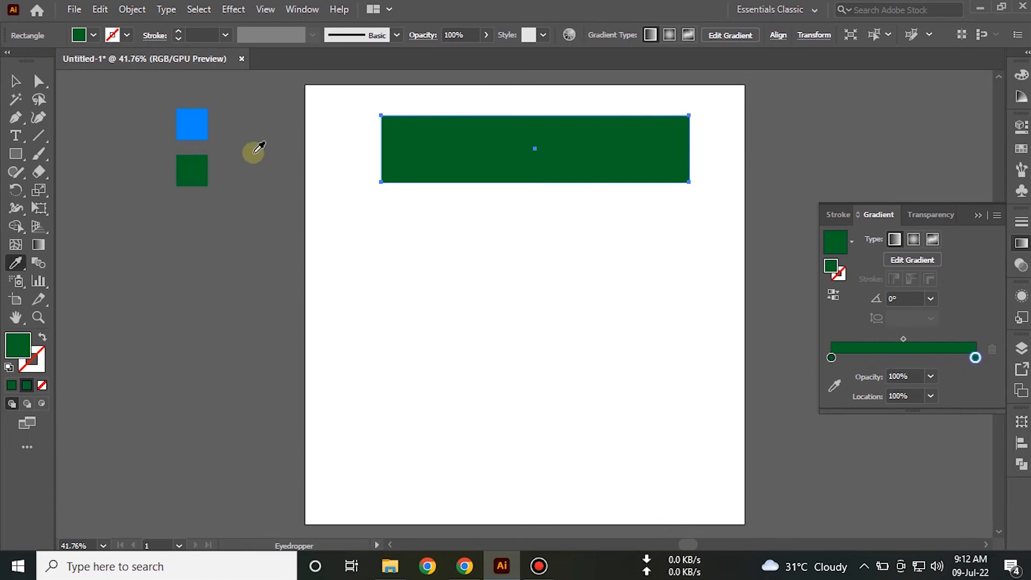
left_click(199, 120, "shift")
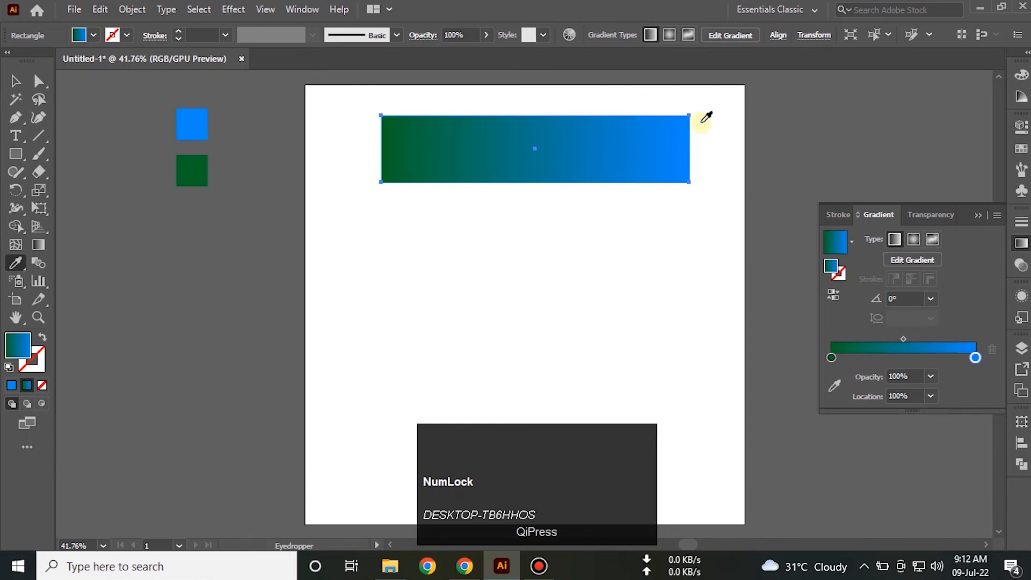
left_click(15, 81)
left_click(390, 210)
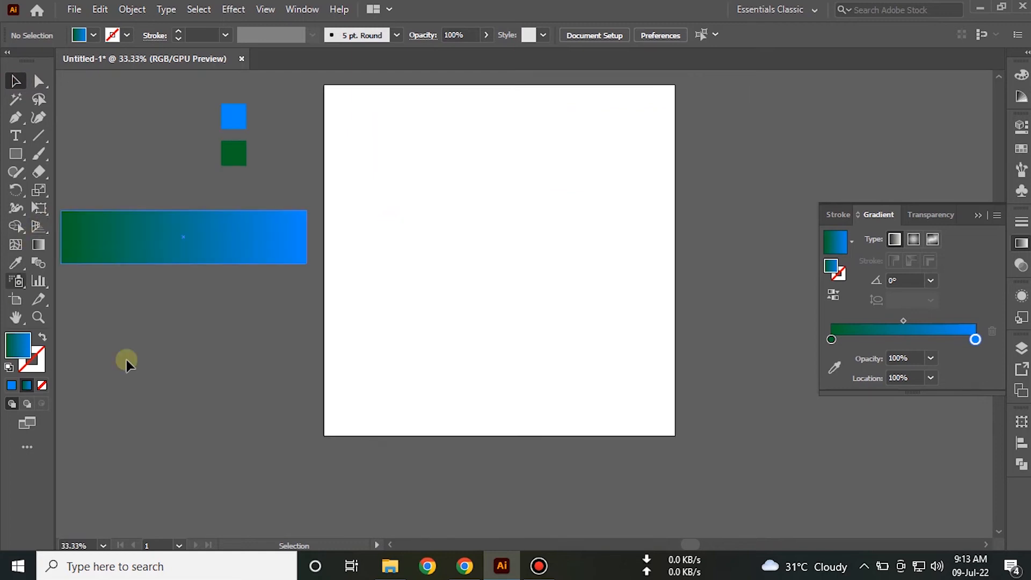
Switch to Chrome, search Google for "gradient color" and browse the image results for gradient examples
left_click(463, 570)
left_click(449, 11)
type("FC8054")
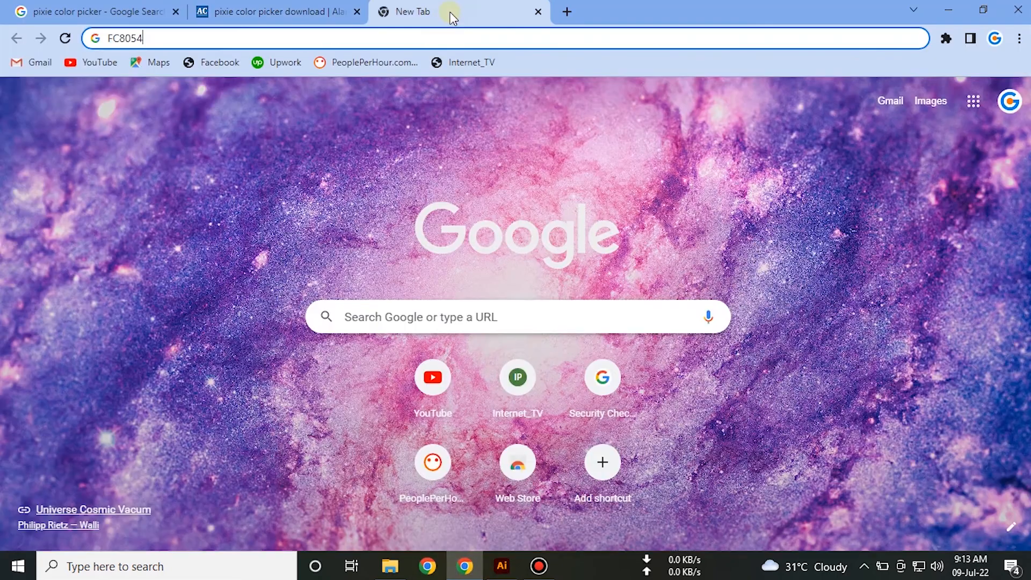
type("gradient")
left_click_drag(327, 11, 349, 37)
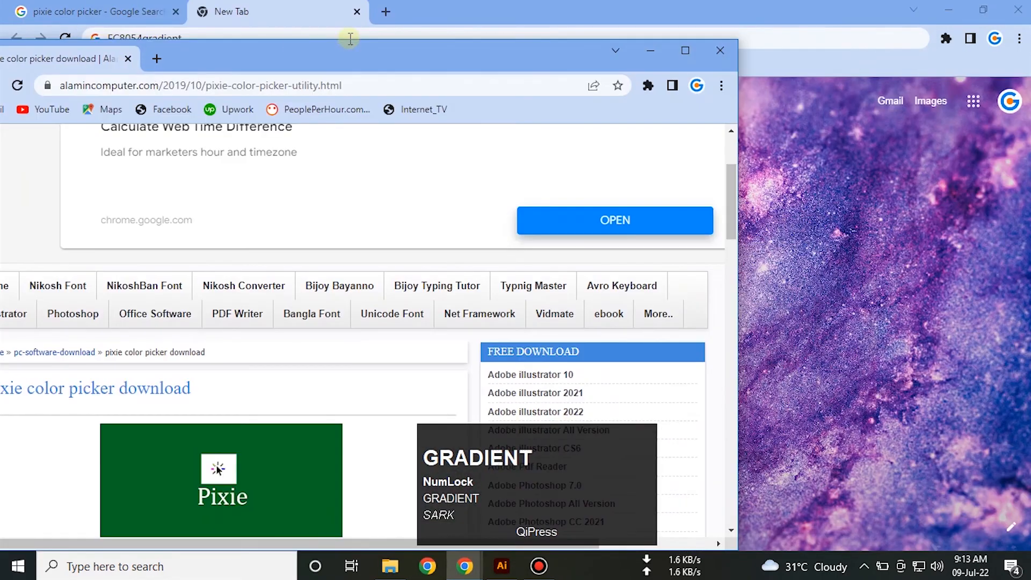
left_click(720, 51)
left_click_drag(257, 39, 76, 49)
key("BackSpace")
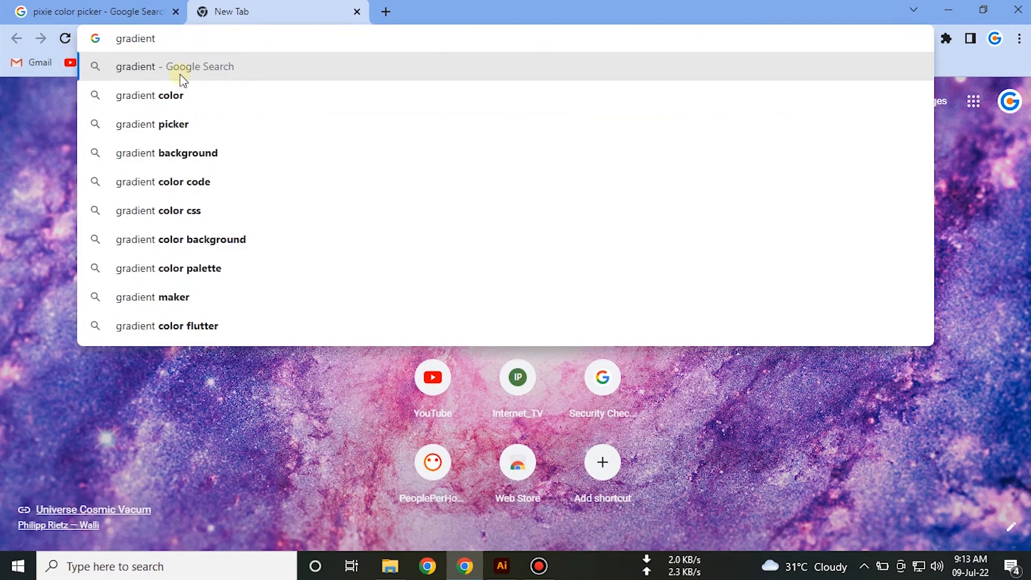
left_click(182, 95)
left_click(213, 163)
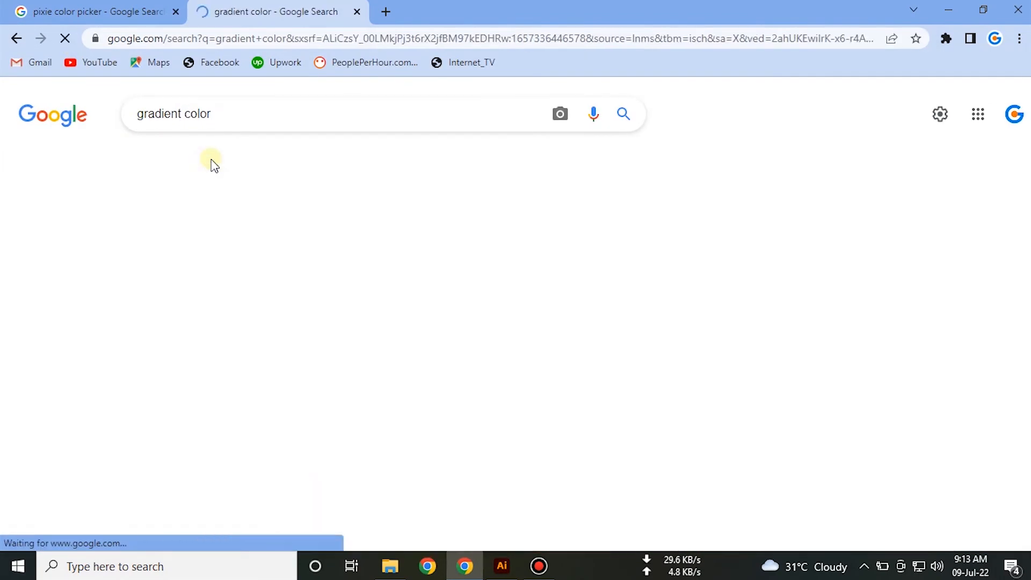
scroll(478, 316, "down", 4)
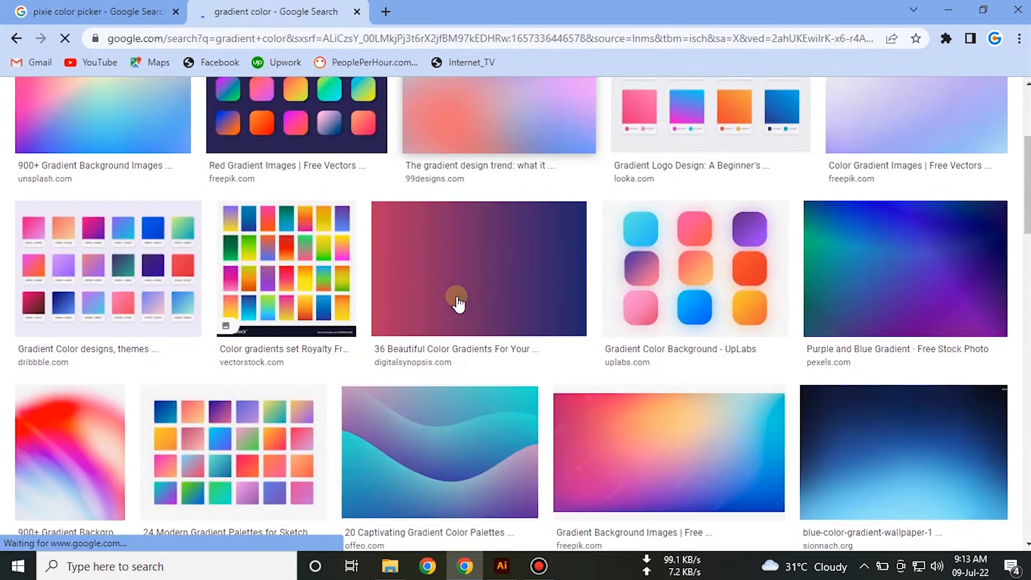
scroll(552, 257, "down", 4)
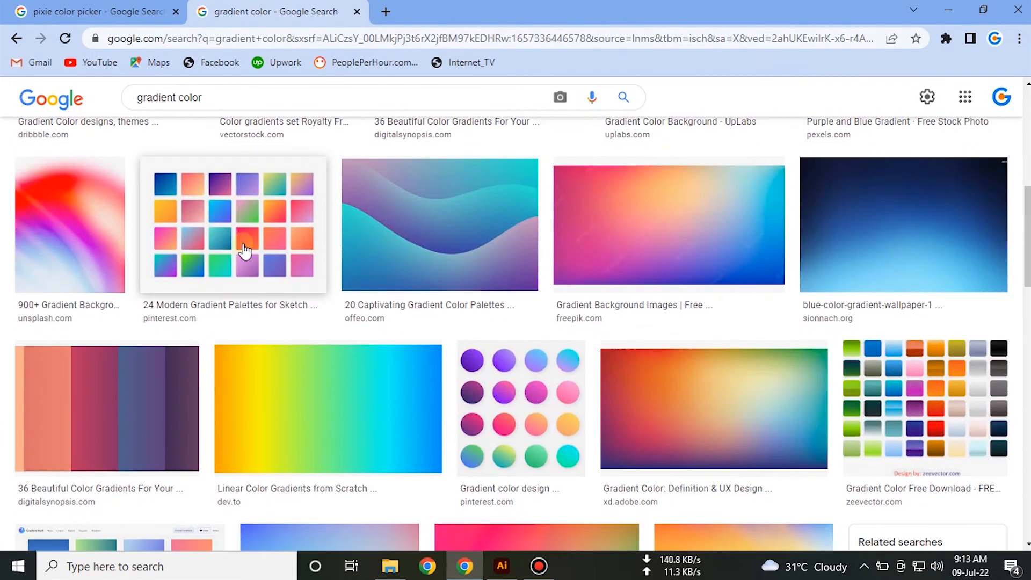
scroll(872, 371, "down", 4)
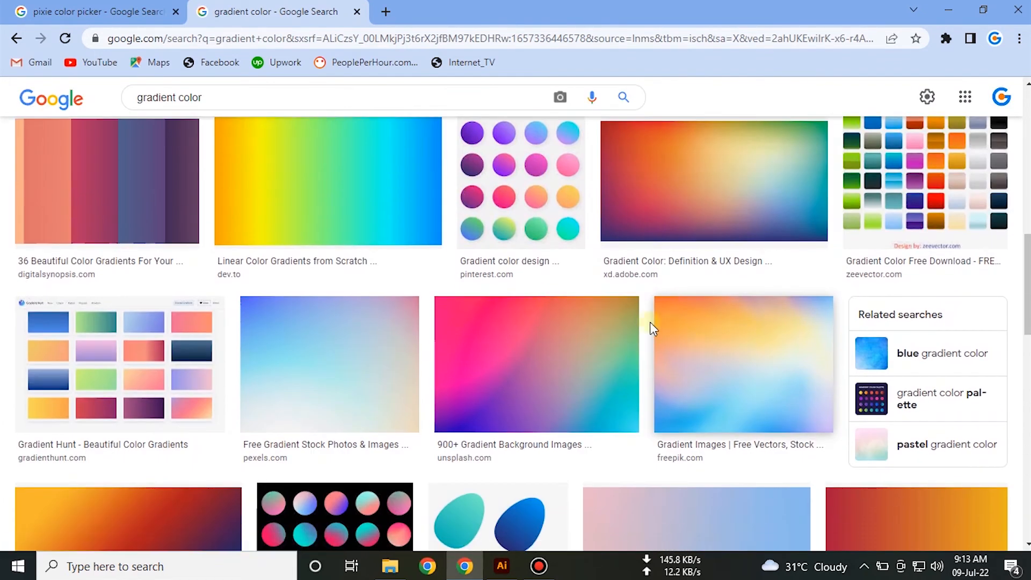
Open the Freepik website in a new tab and search its images for "gradient"
left_click(387, 12)
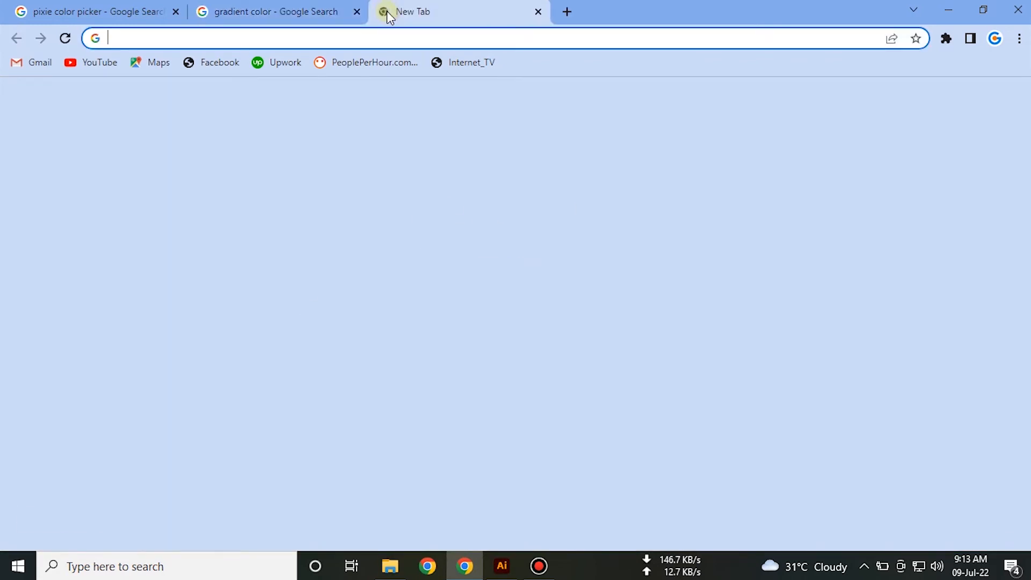
type("fr")
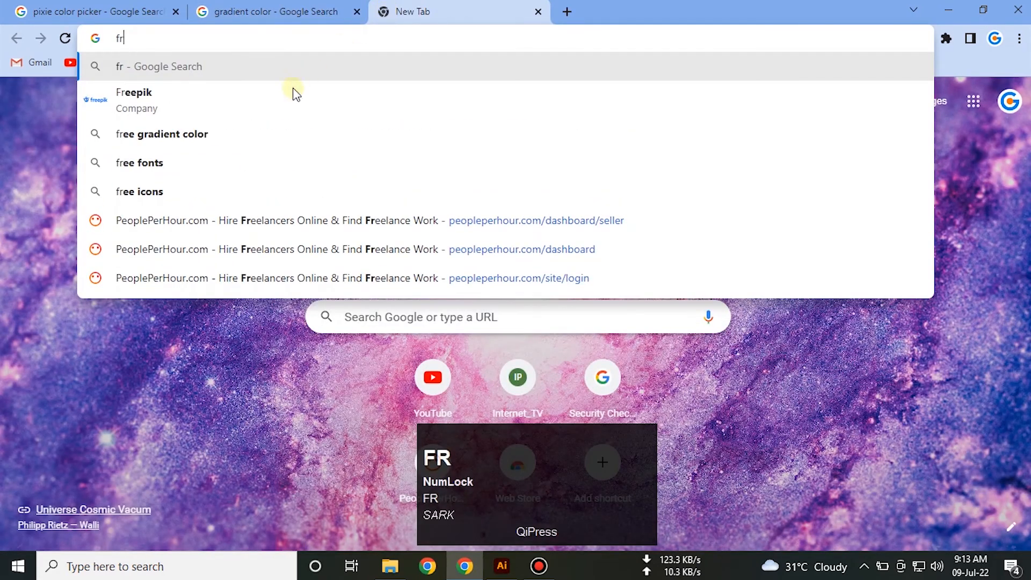
left_click(298, 86)
left_click(218, 298)
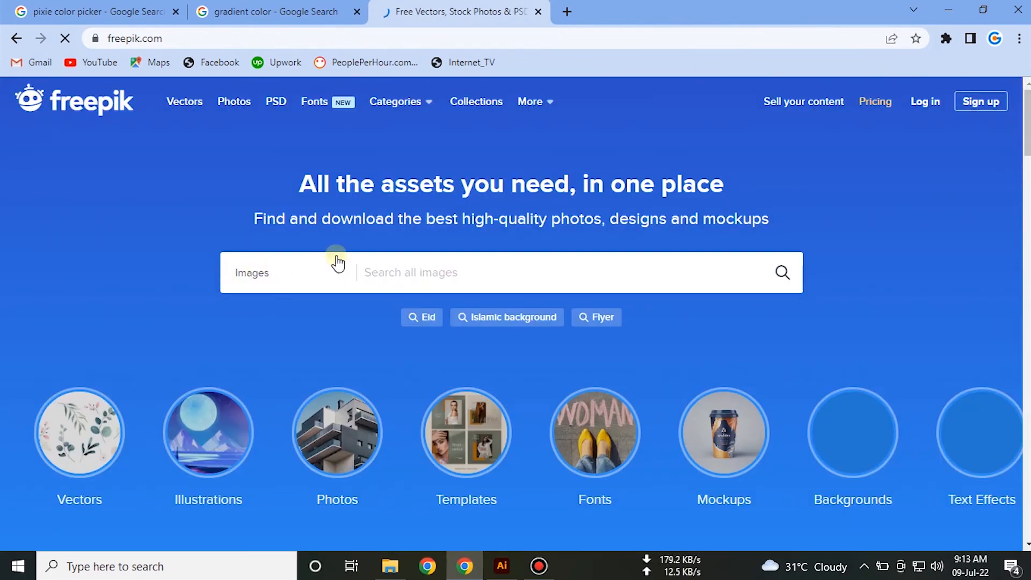
left_click(399, 274)
type("gra")
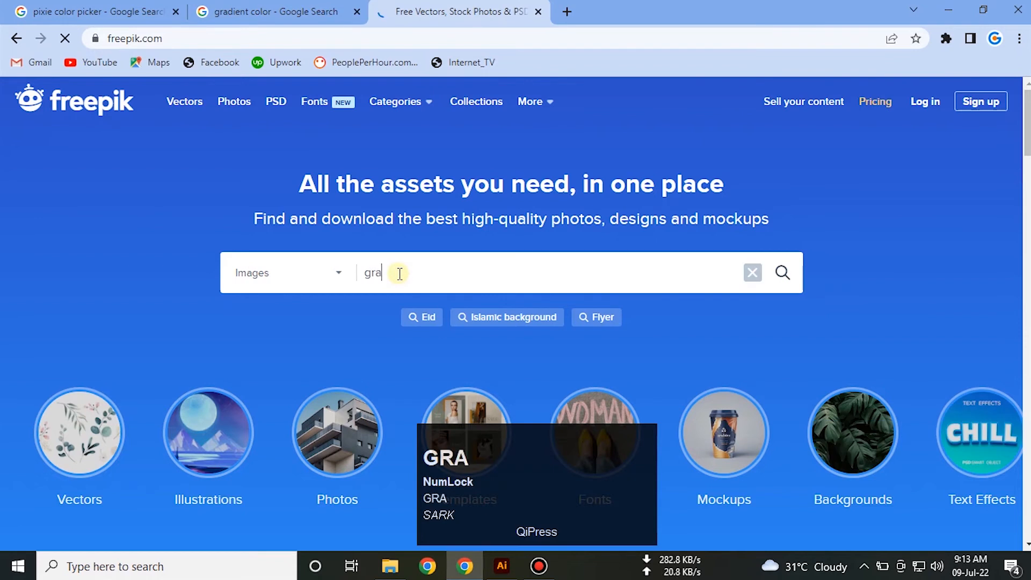
type("dient")
key("Return")
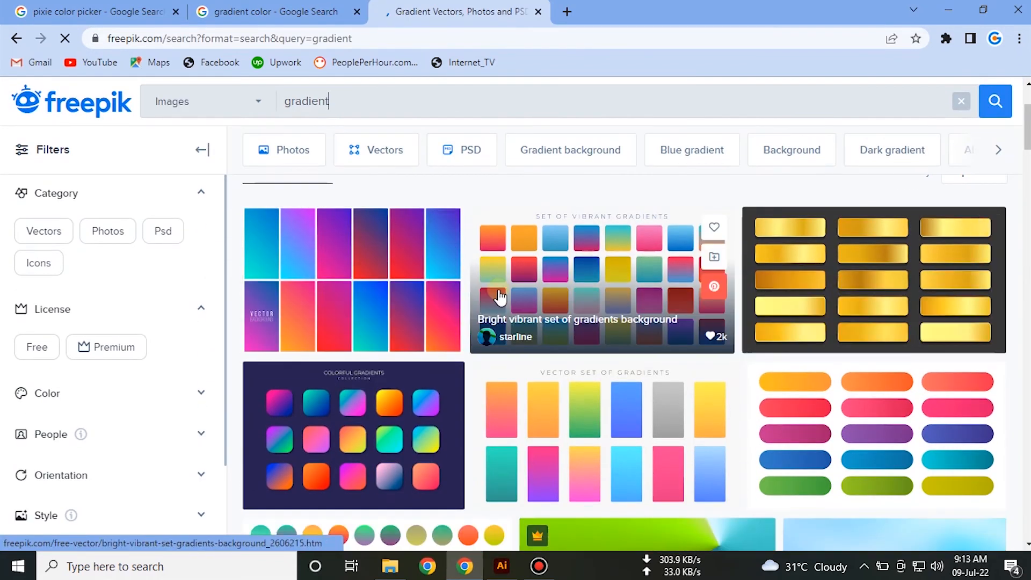
Filter the Freepik results to Vectors and open the "Mega set of vibrant colorful gradients" resource
left_click(45, 231)
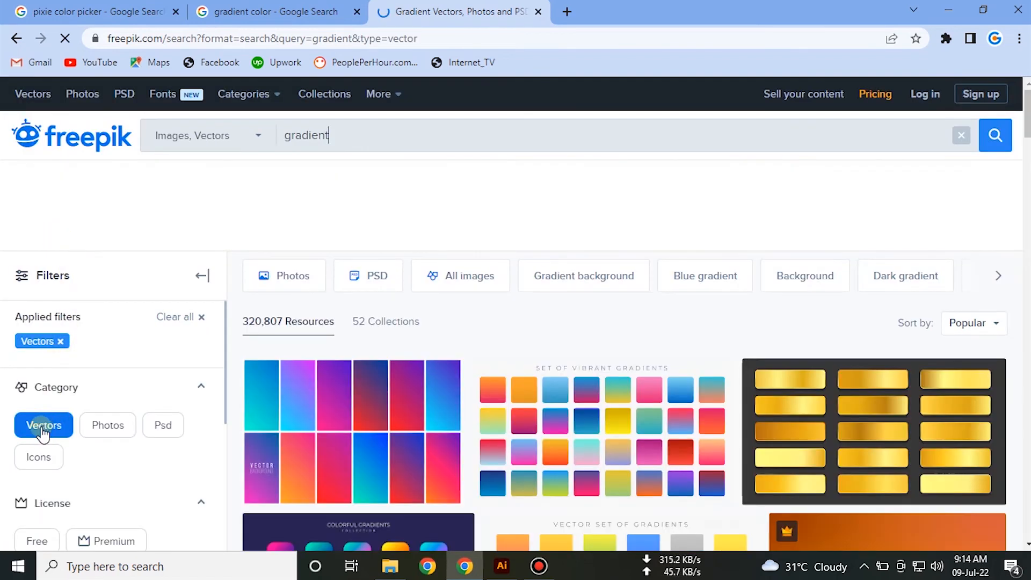
scroll(322, 344, "down", 2)
scroll(603, 340, "down", 3)
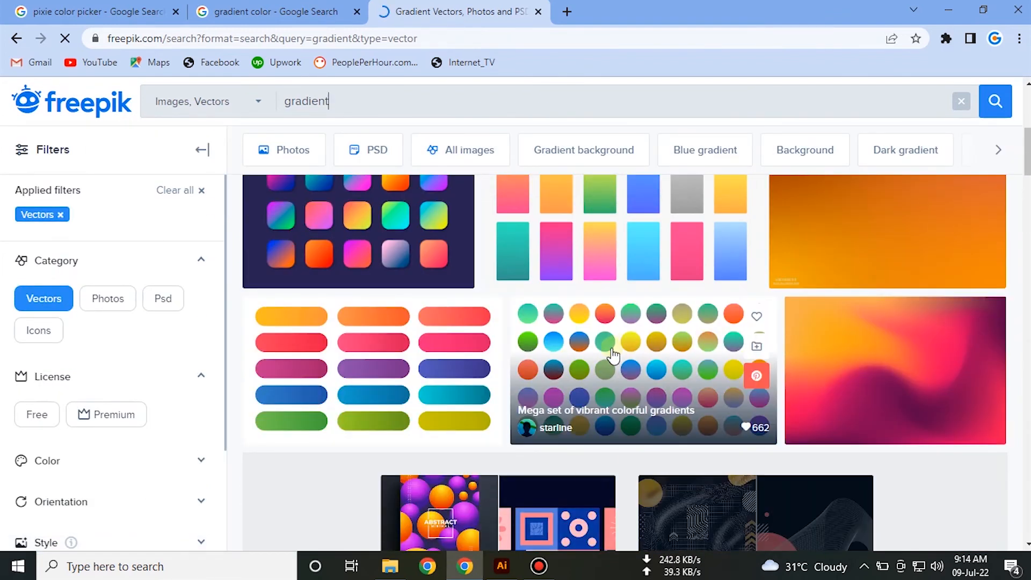
scroll(612, 356, "up", 1)
scroll(612, 355, "up", 3)
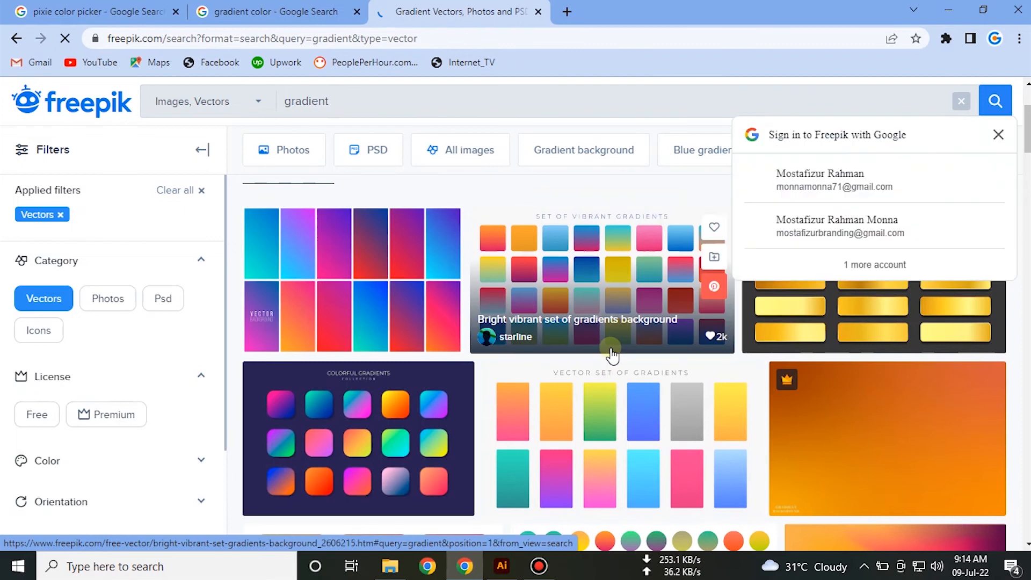
scroll(611, 353, "down", 6)
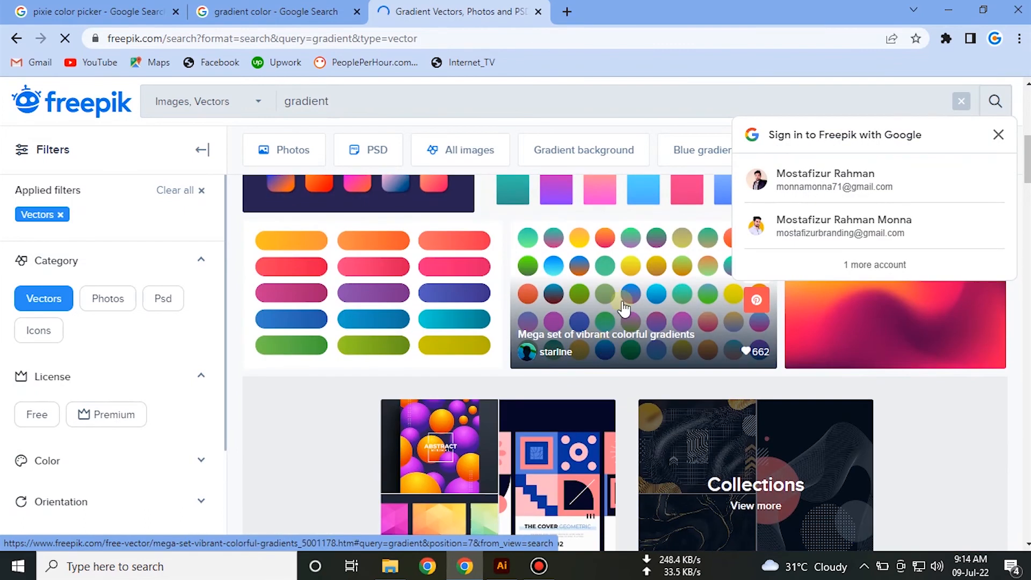
left_click(635, 306)
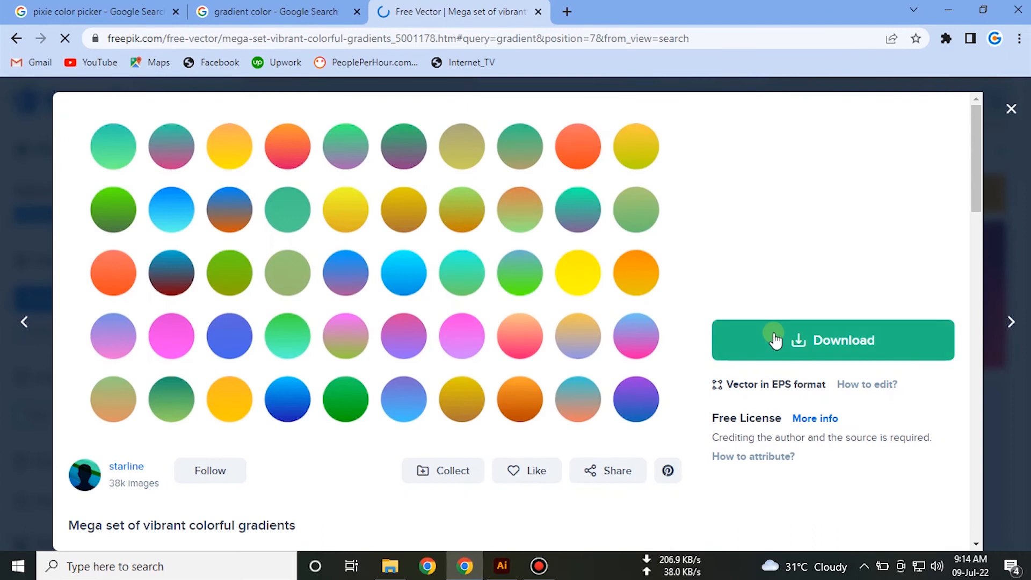
Download the free "Mega set of vibrant colorful gradients" archive into the Downloads folder and open that folder
left_click(776, 339)
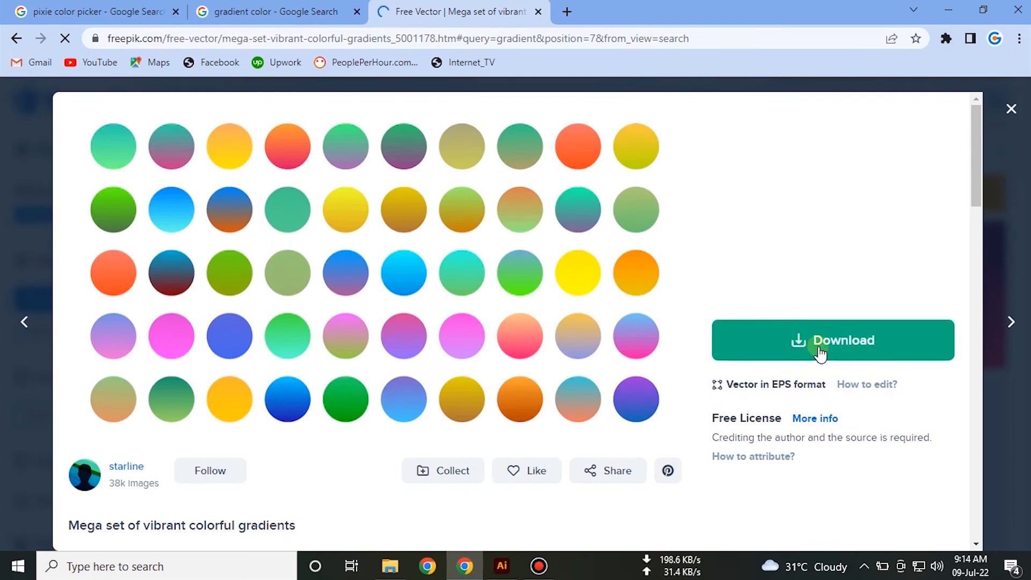
scroll(717, 401, "down", 3)
left_click(793, 387)
left_click(643, 262)
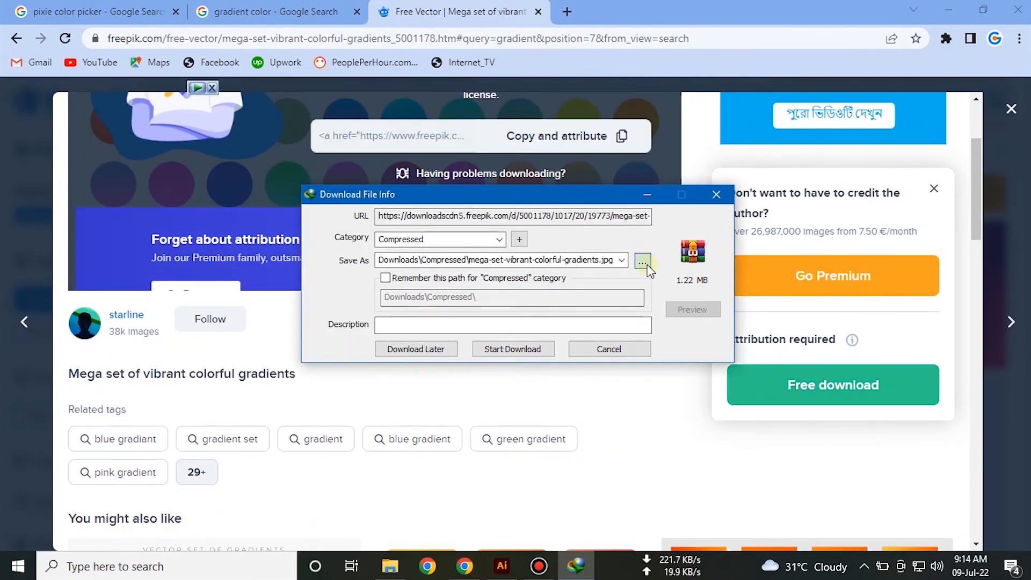
left_click(373, 328)
left_click(690, 499)
left_click(527, 349)
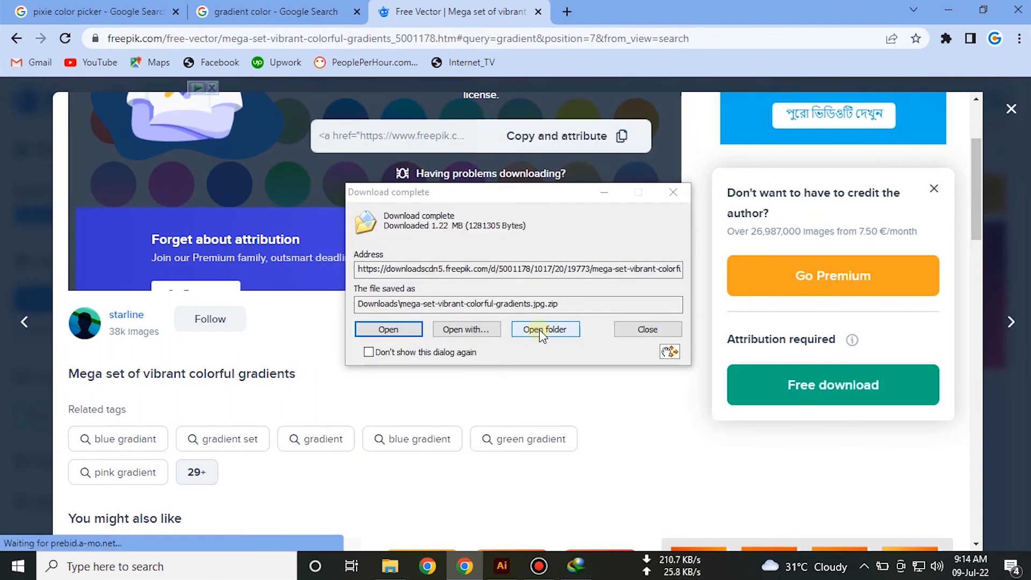
left_click(534, 329)
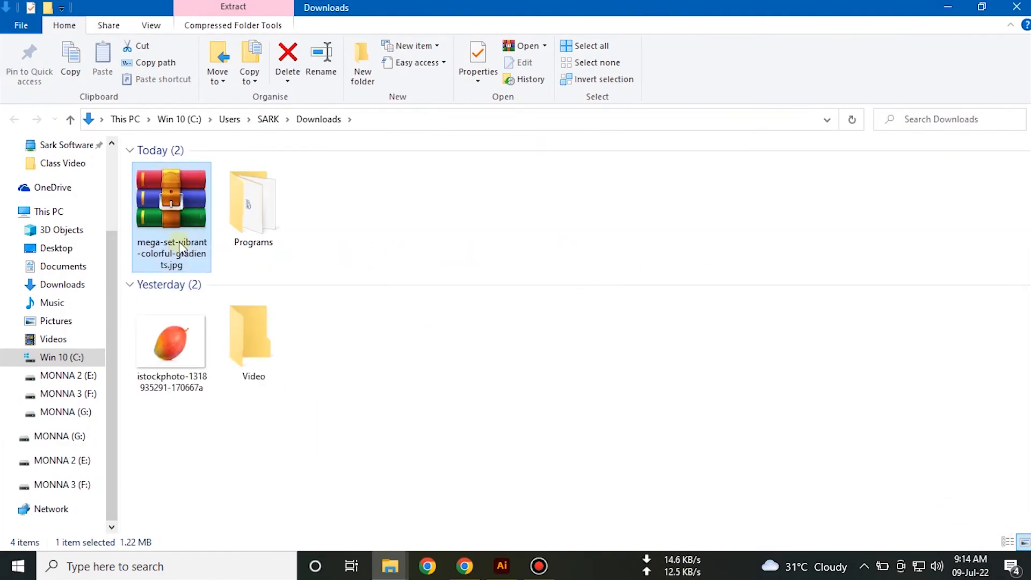
Extract the gradients archive into its own folder, open that folder and show its files as large thumbnails
right_click(177, 219)
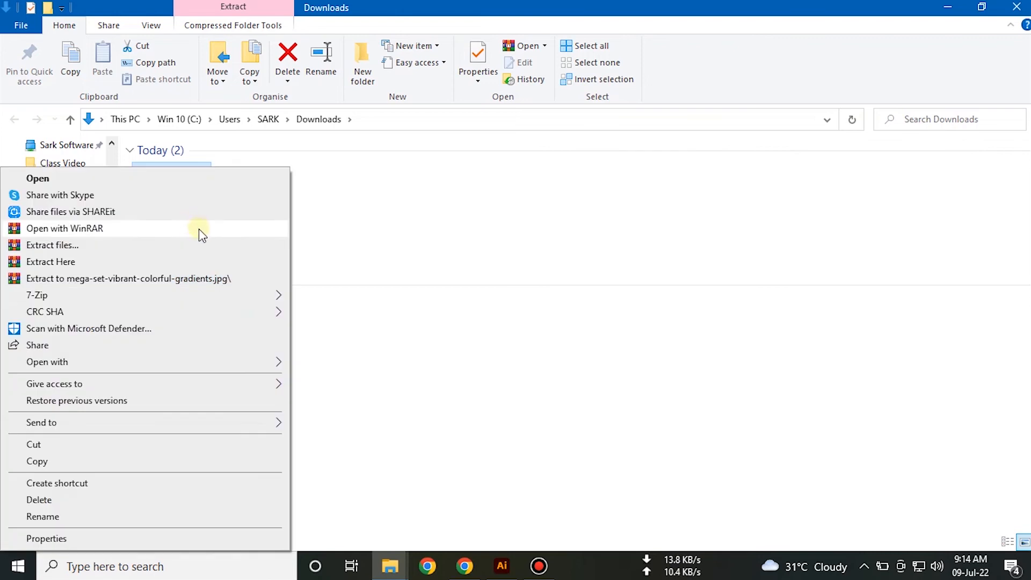
left_click(185, 280)
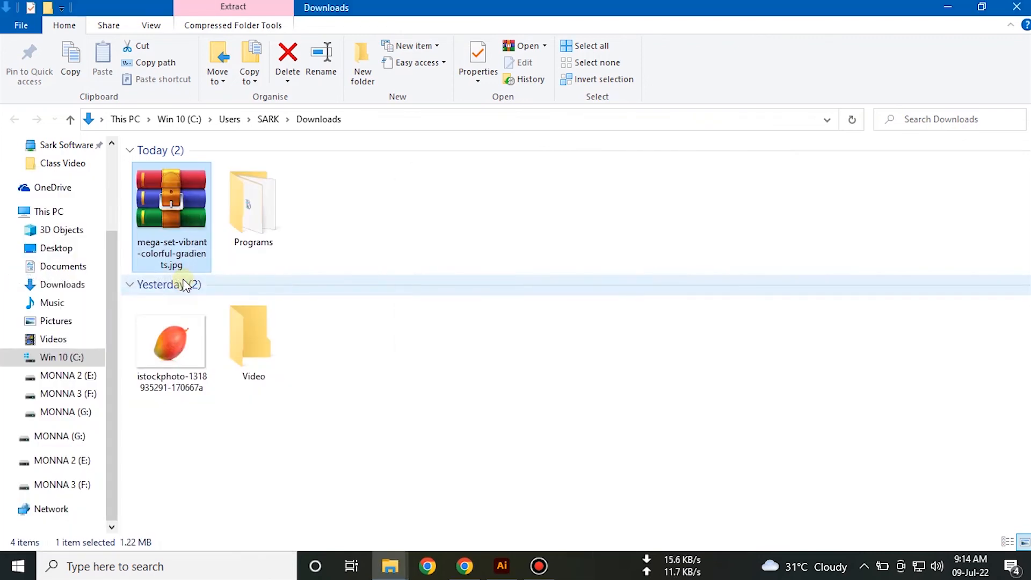
double_click(253, 211)
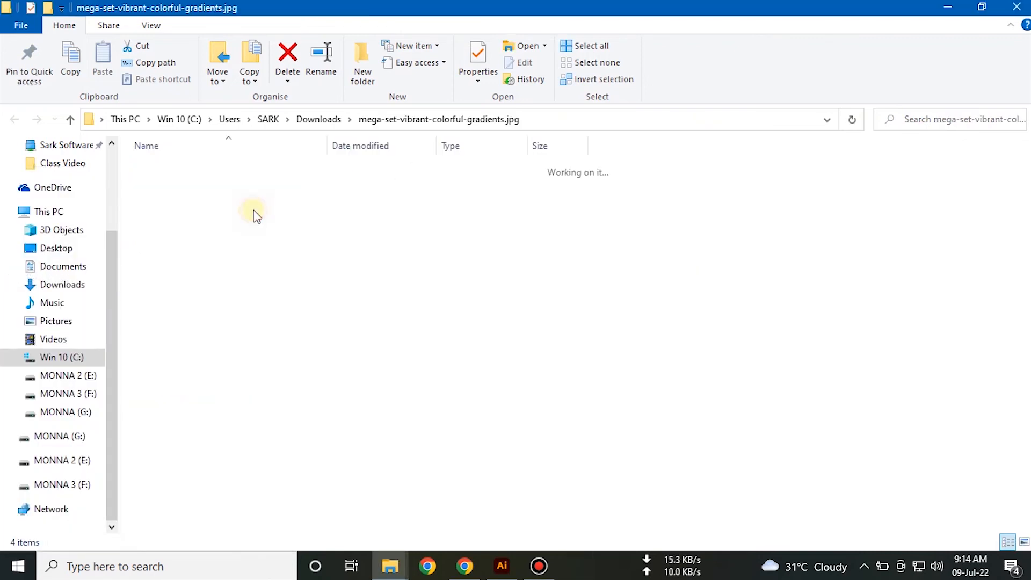
left_click(1025, 542)
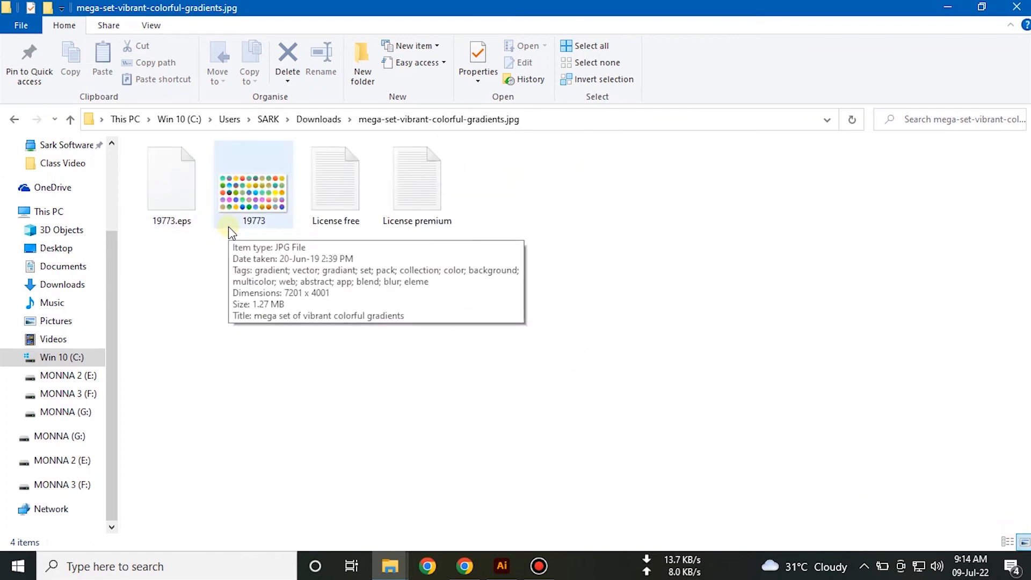
Open 19773.eps from the extracted folder as a separate document in Illustrator
left_click(177, 186)
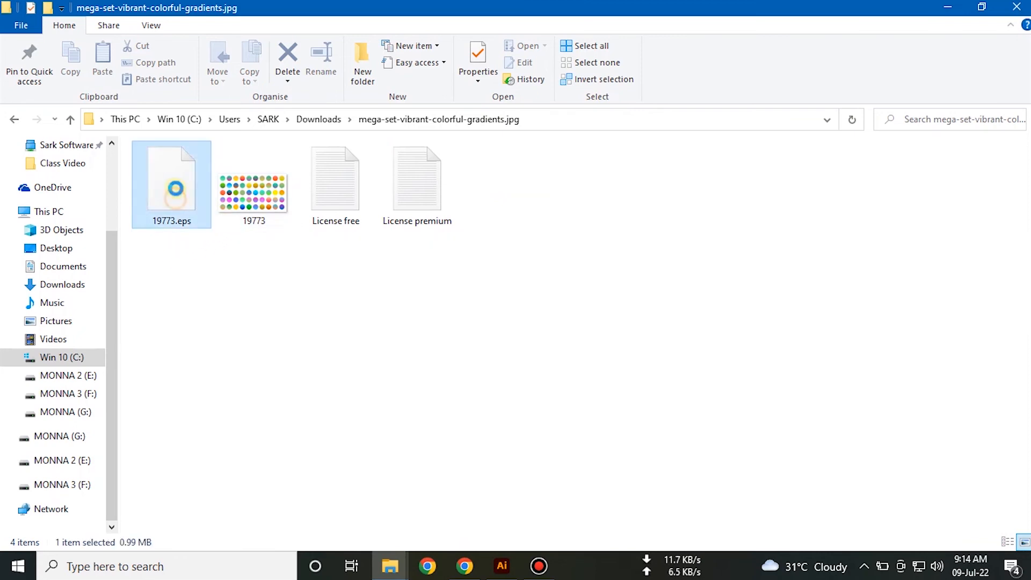
left_click_drag(176, 170, 376, 60)
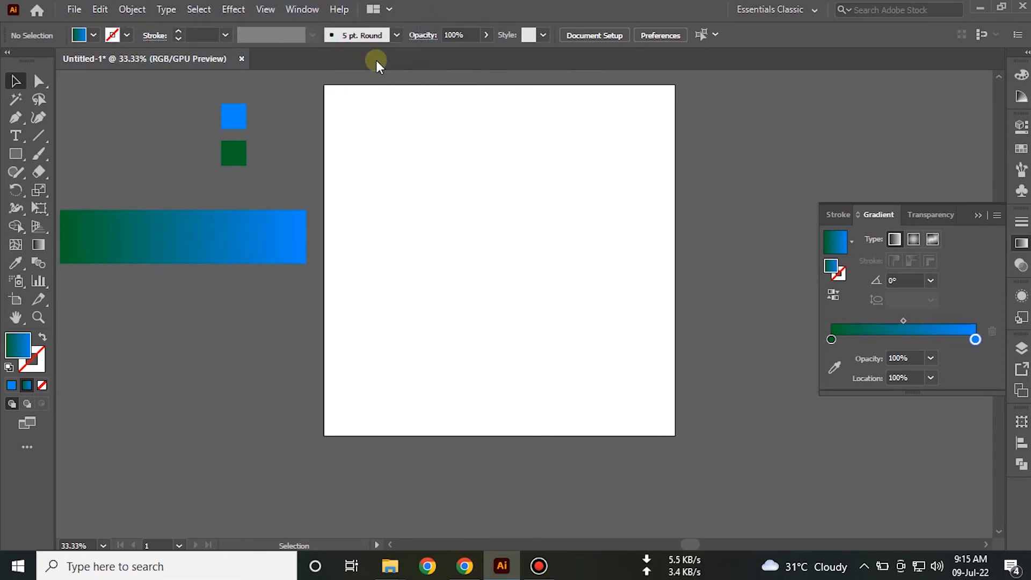
scroll(429, 233, "down", 4)
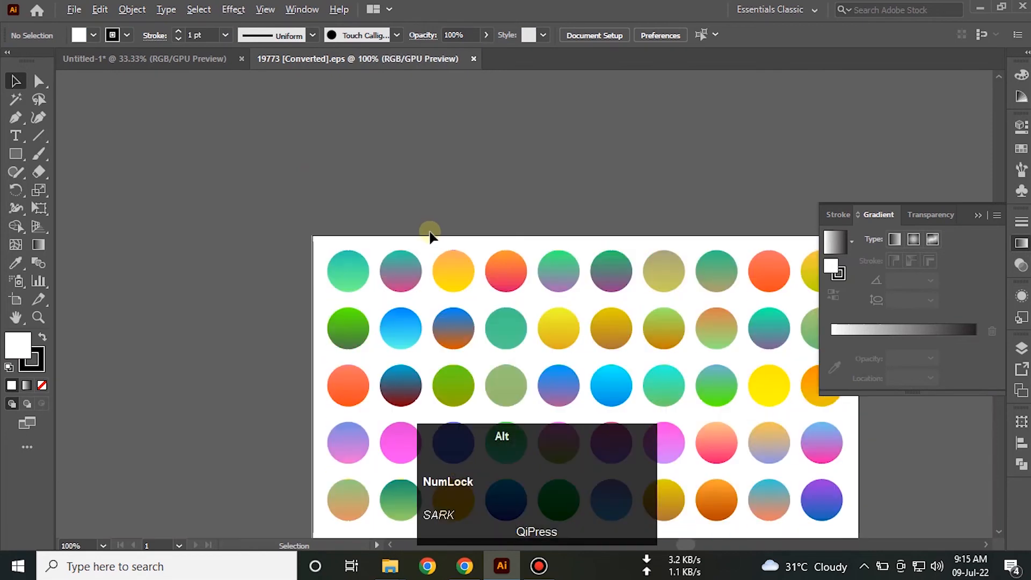
scroll(467, 237, "down", 2)
Move the whole gradient circle group from the EPS document into Untitled-1, placing it beside the artboard below the gradient rectangle
left_click(450, 248)
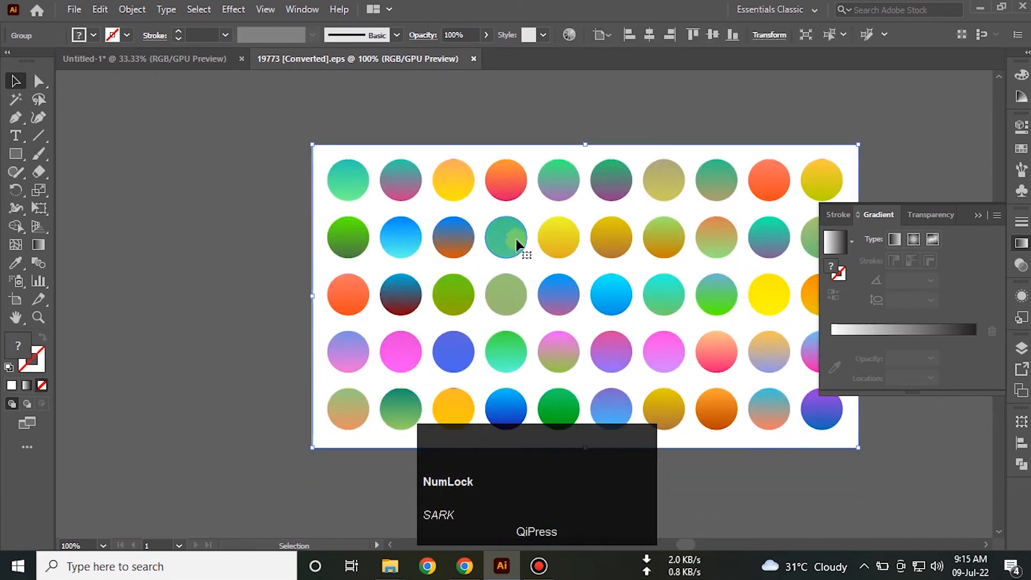
left_click_drag(369, 176, 204, 183)
left_click_drag(218, 139, 121, 58)
left_click_drag(563, 238, 127, 340)
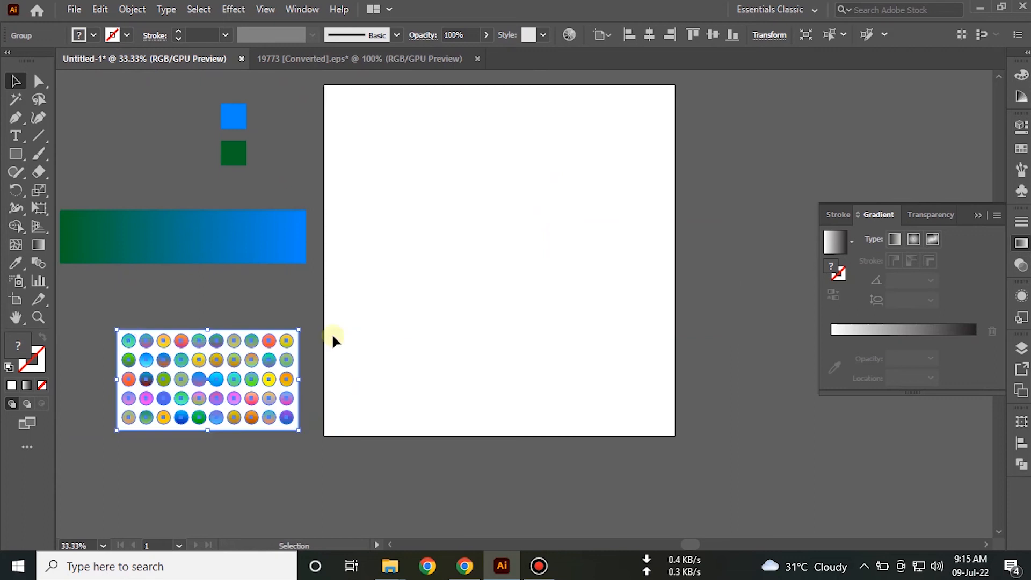
Ungroup the gradient circle set and check that individual circles can be selected
right_click(220, 364)
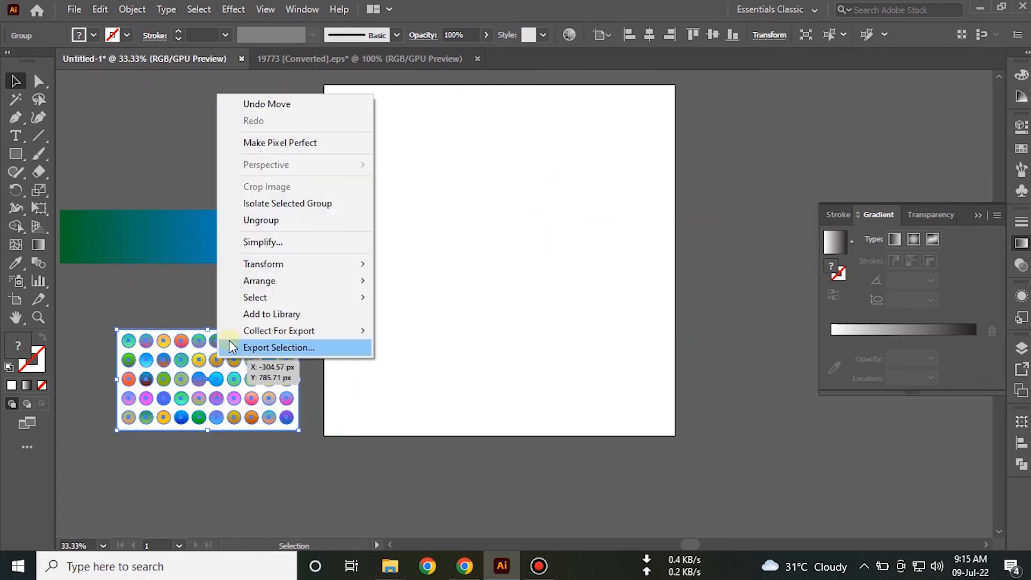
left_click(295, 222)
left_click(252, 300)
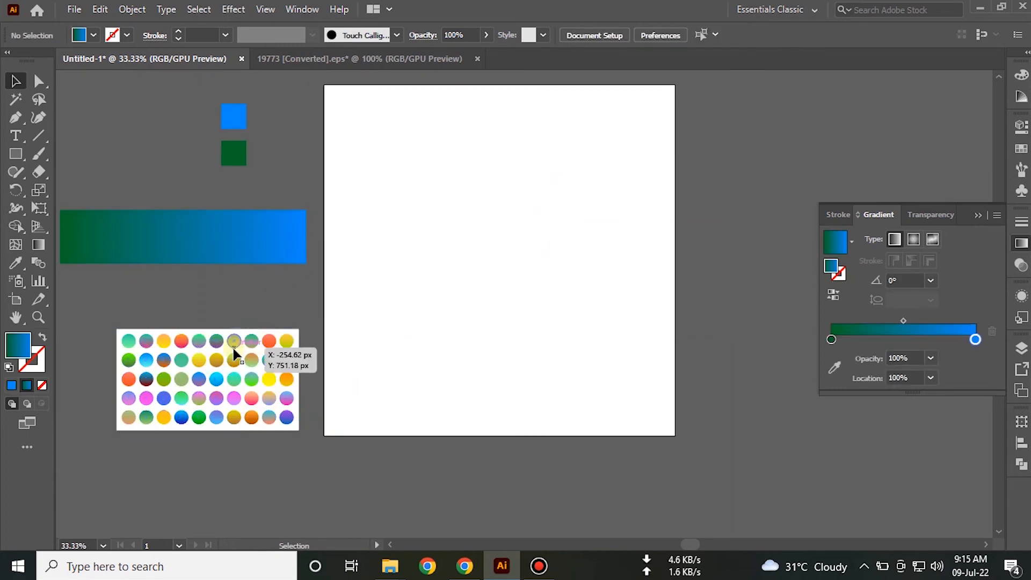
left_click(233, 344)
left_click(255, 301)
left_click(255, 345)
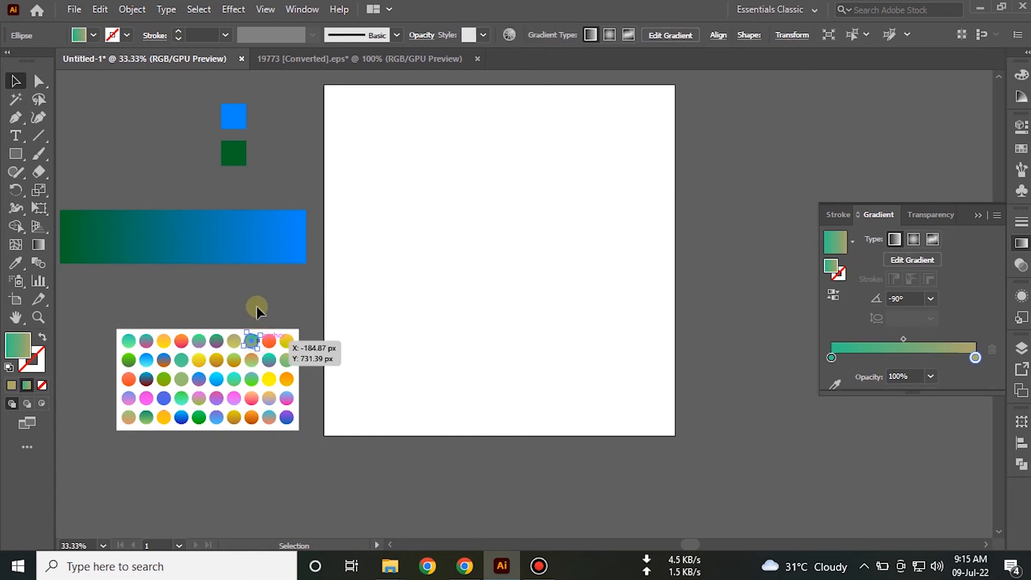
left_click(260, 300)
Move the green-blue gradient rectangle onto the artboard and duplicate it downward into four evenly spaced bars
left_click_drag(211, 244, 536, 150)
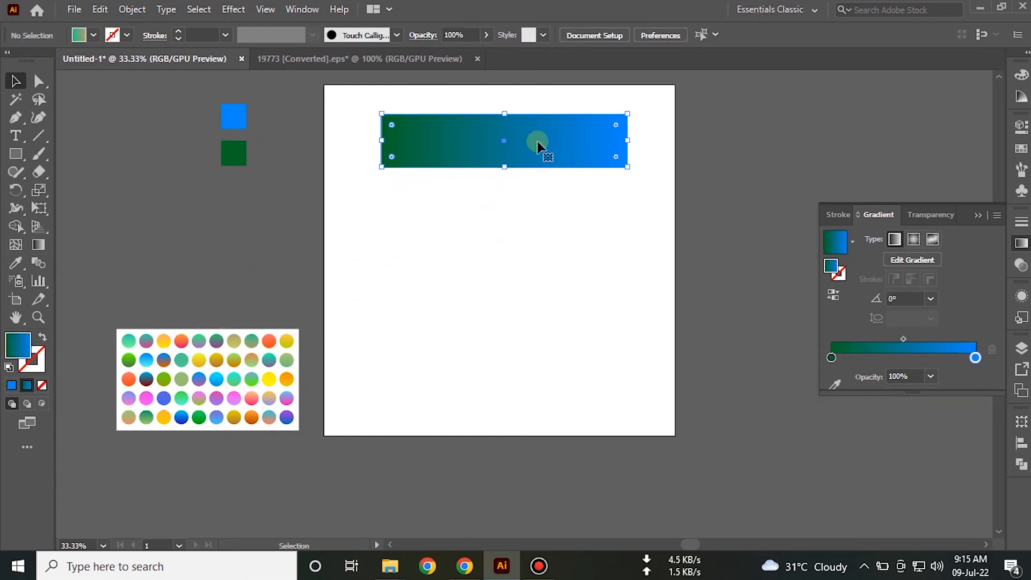
left_click_drag(551, 156, 550, 204)
key("ctrl+d")
key("ctrl+d")
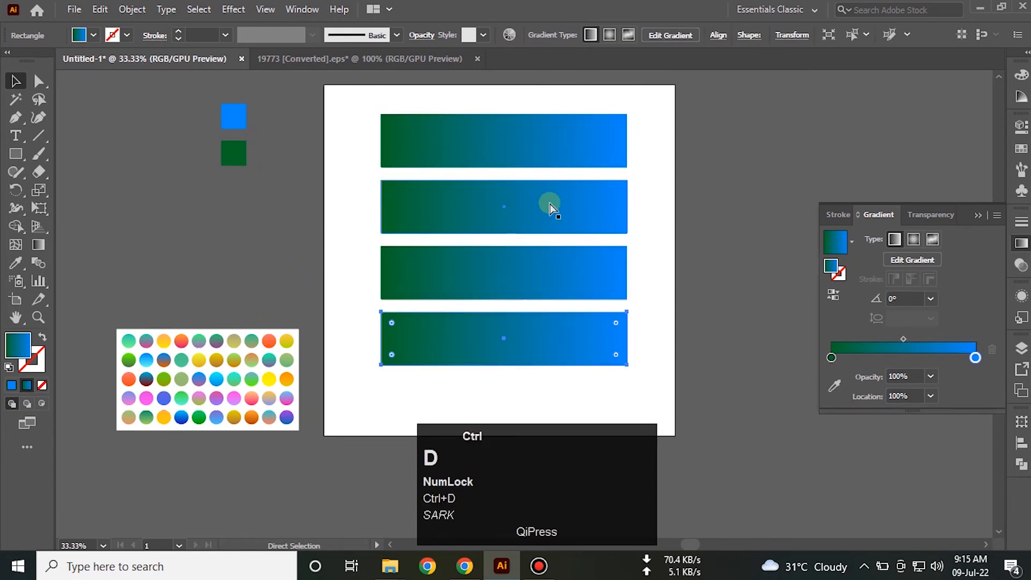
Apply the blue-to-cyan gradient from the circle set to the top bar with the Eyedropper
left_click(597, 172)
left_click(467, 161)
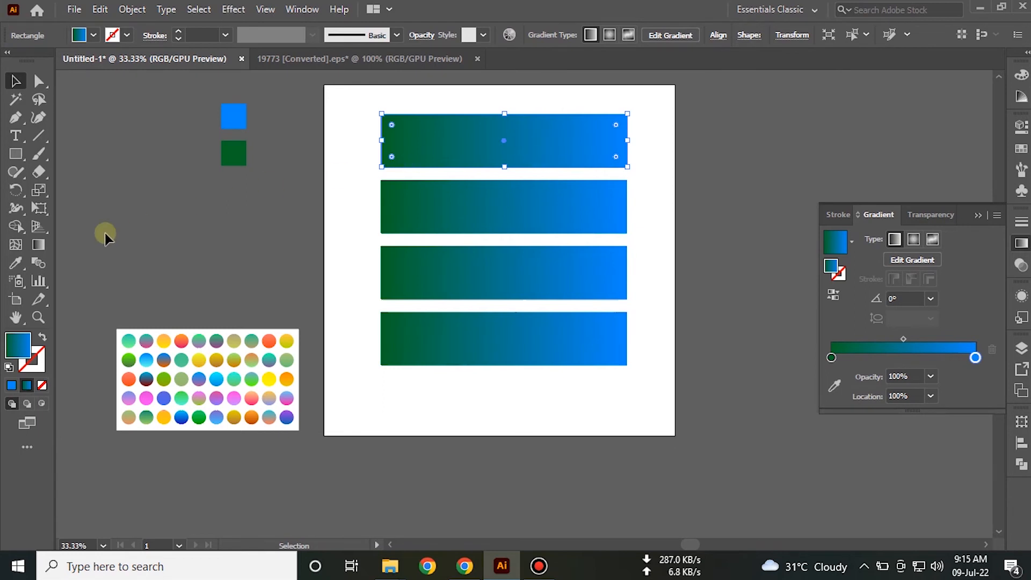
left_click(18, 266)
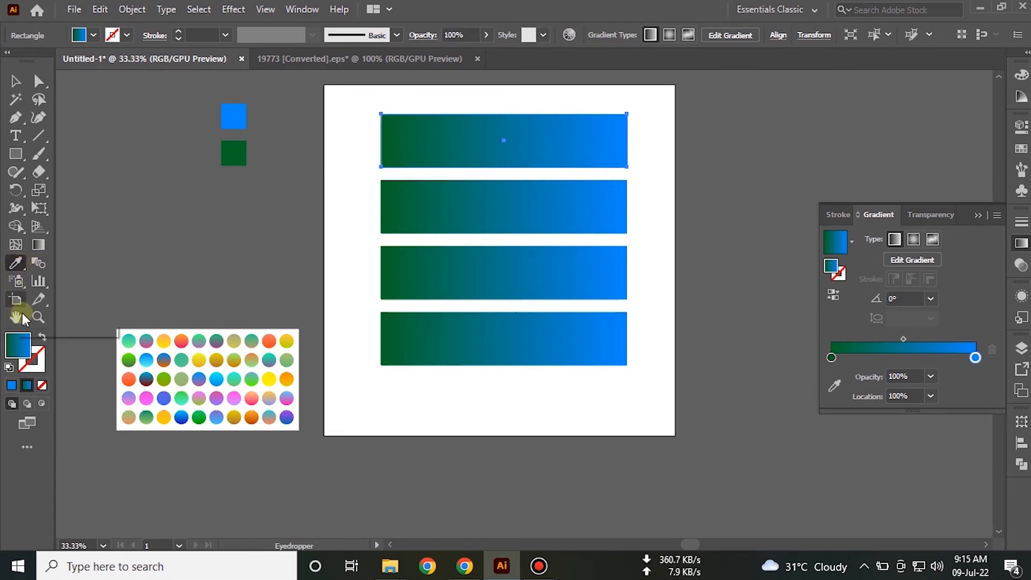
left_click(151, 359)
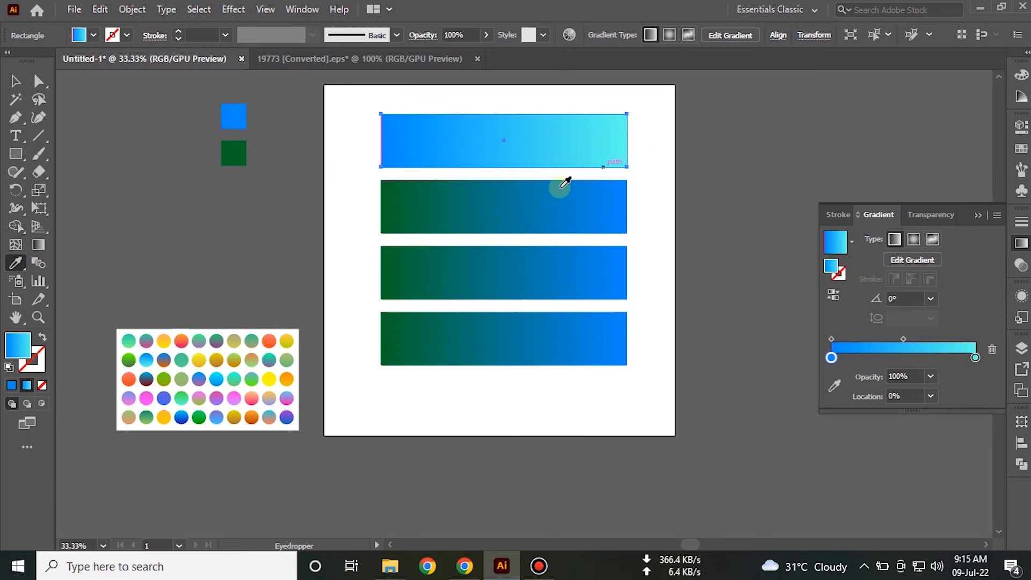
left_click(16, 85)
left_click(159, 152)
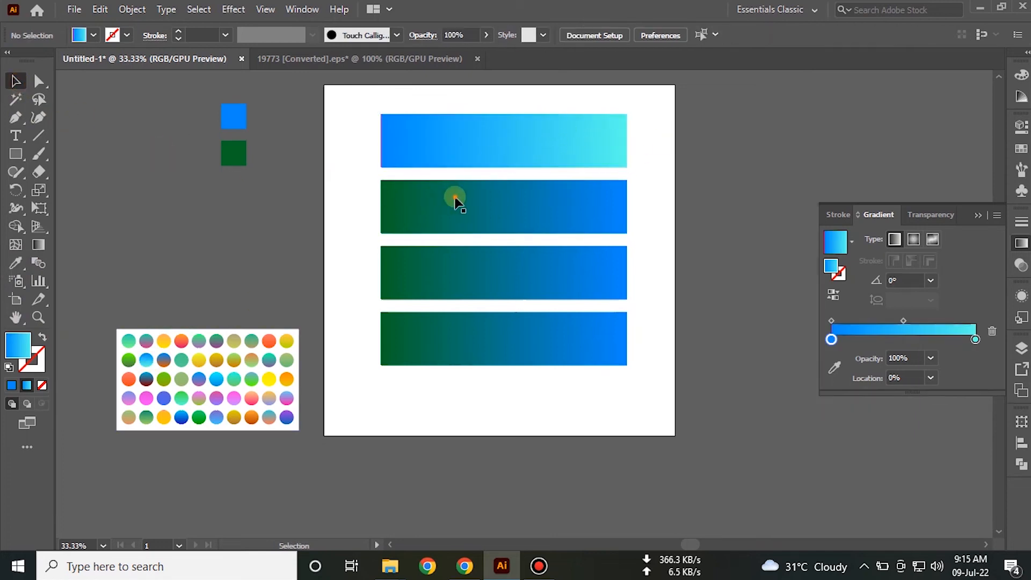
Apply the yellow-to-brown gradient from the circle set to the second bar with the Eyedropper
left_click(456, 200)
left_click(23, 265)
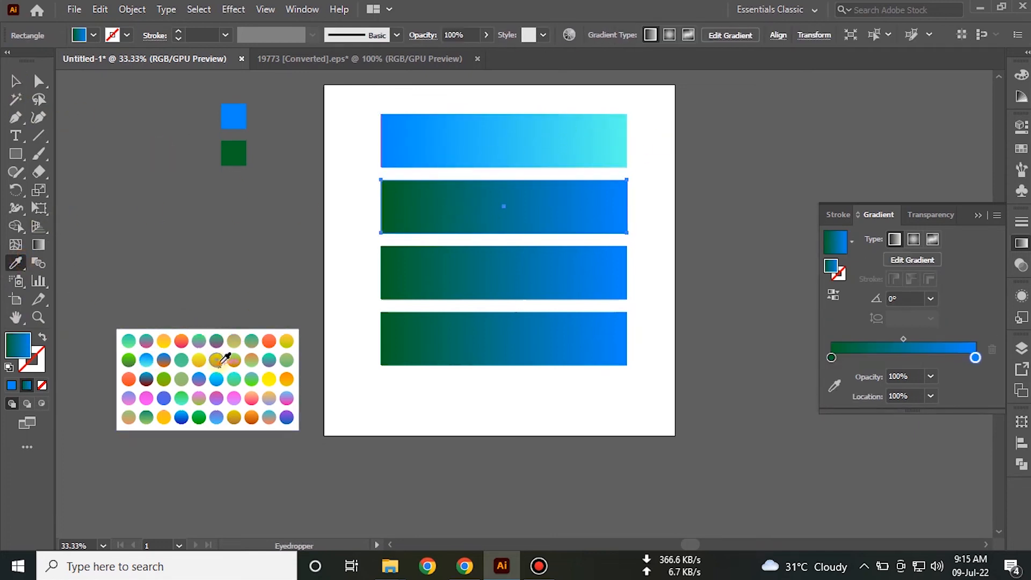
left_click(216, 359)
left_click(18, 82)
left_click(113, 145)
Apply the blue-to-dark-red gradient from the circle set to the third bar with the Eyedropper
left_click(418, 261)
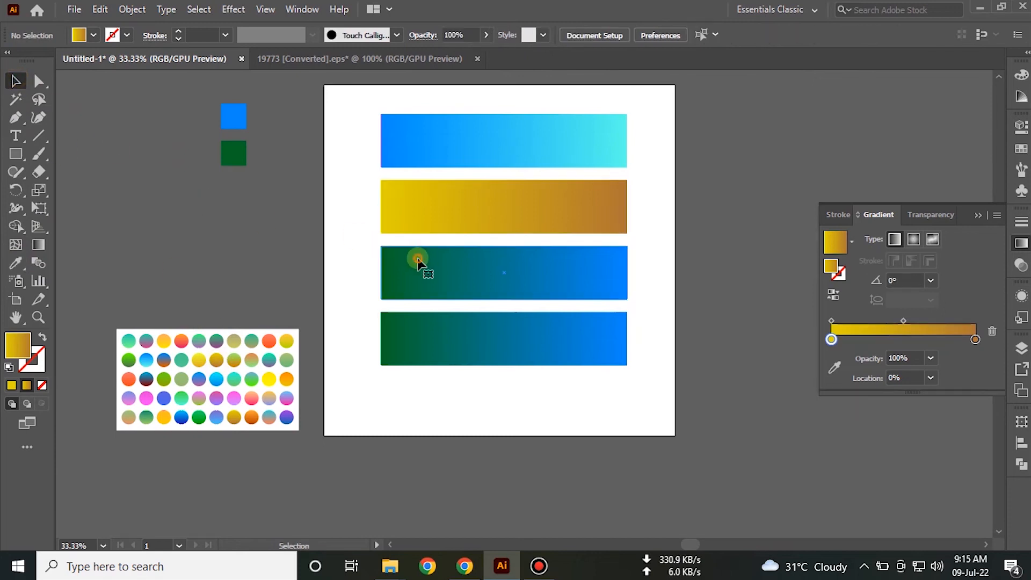
left_click(17, 264)
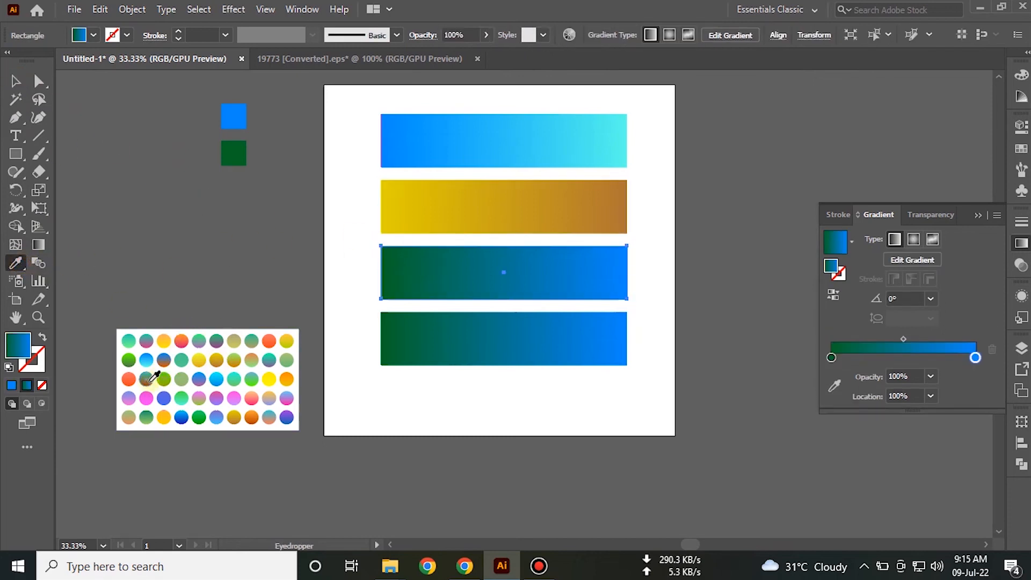
left_click(148, 381)
left_click(16, 81)
left_click(145, 161)
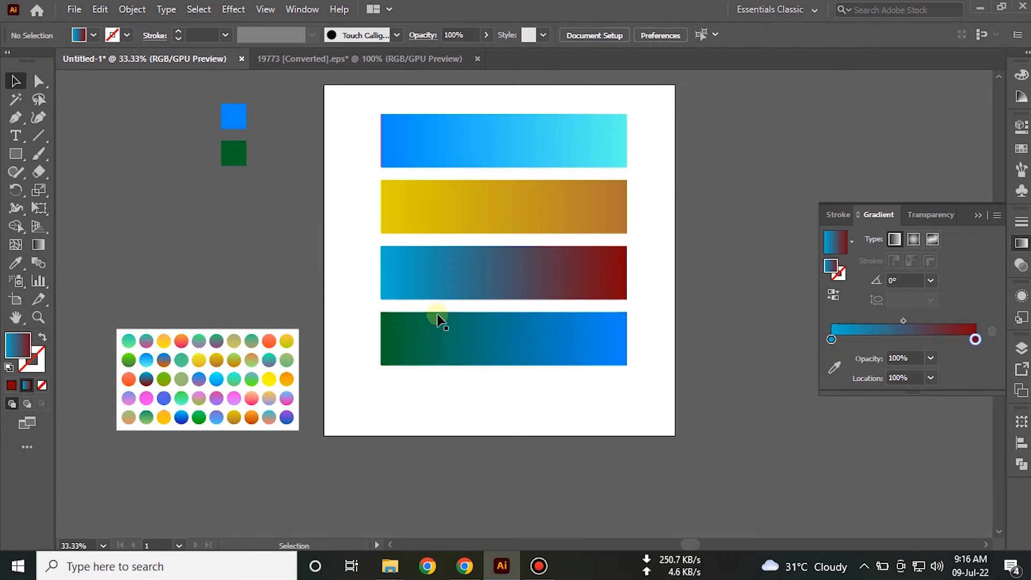
Apply the peach-to-pink gradient from the circle set to the bottom bar with the Eyedropper
left_click(438, 320)
key("i")
left_click(251, 398)
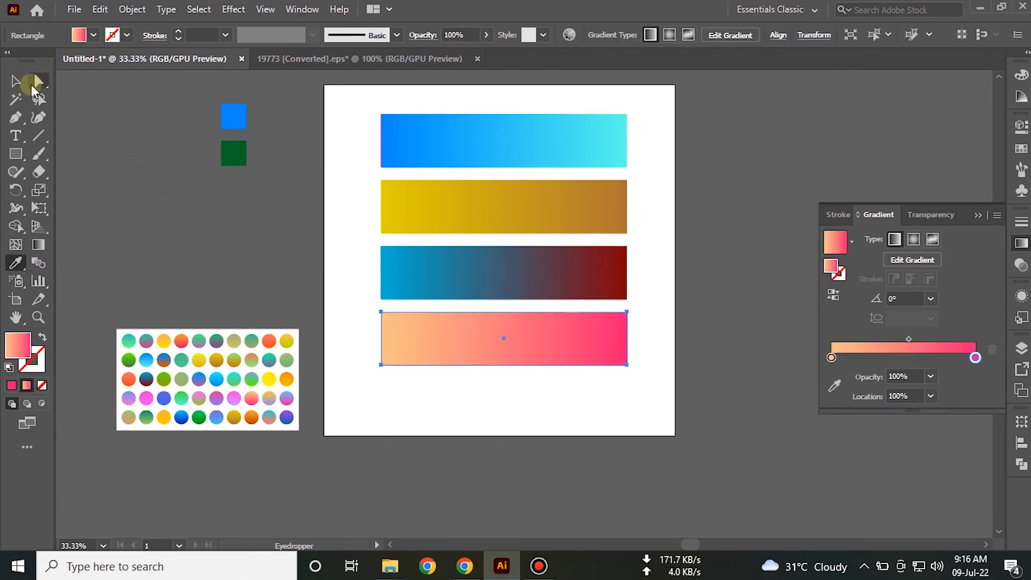
left_click(17, 82)
left_click(162, 160)
Switch to Chrome, return to the Freepik gradient vector results and browse the other sets, then minimize the browser
left_click(471, 565)
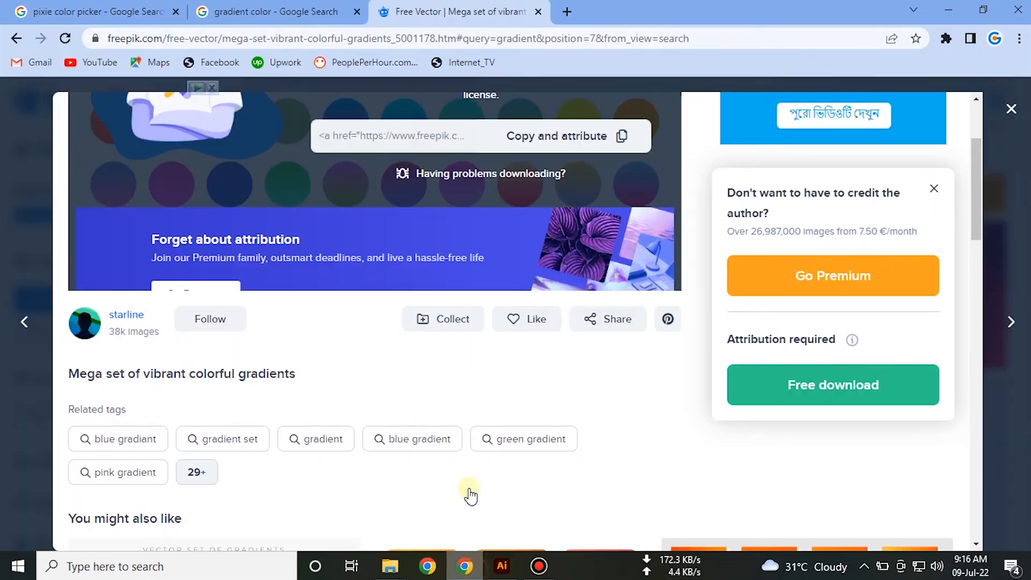
left_click(16, 39)
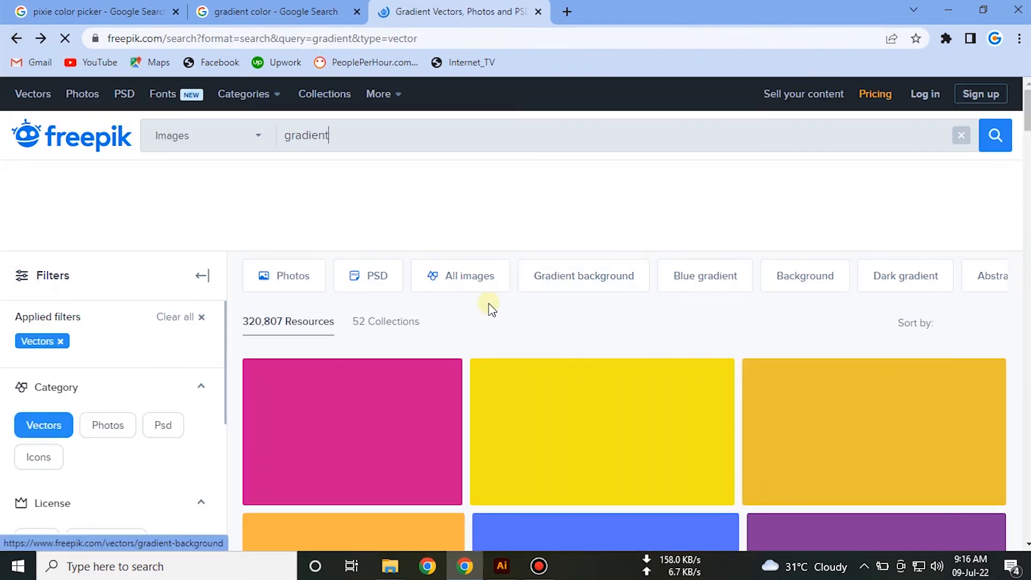
scroll(475, 369, "down", 5)
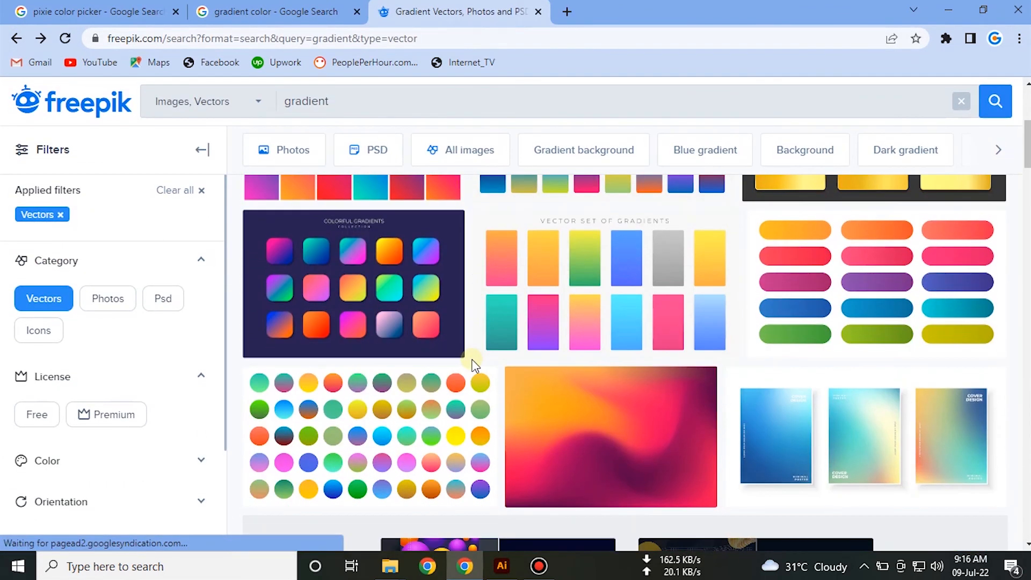
scroll(398, 306, "down", 8)
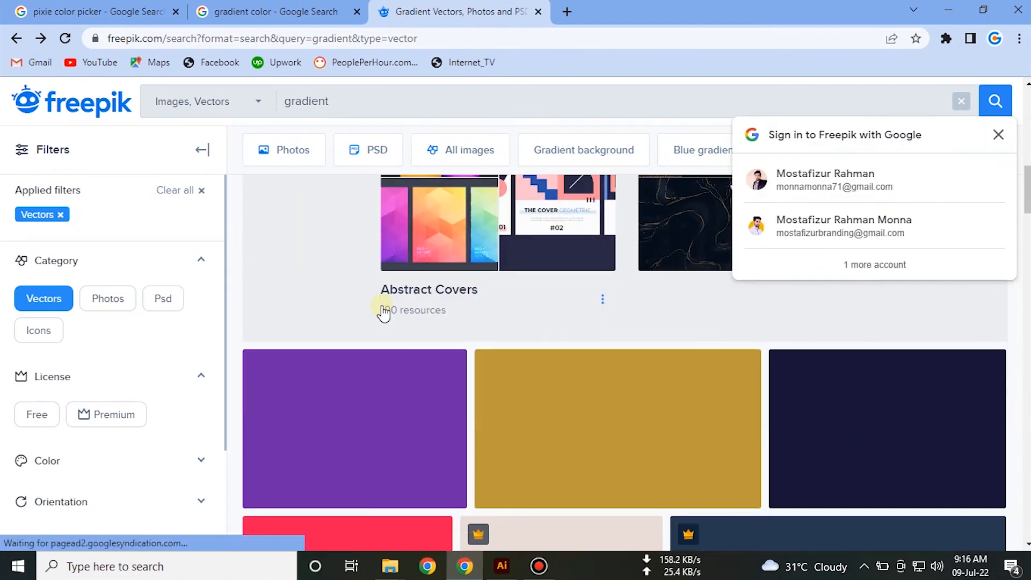
left_click(949, 11)
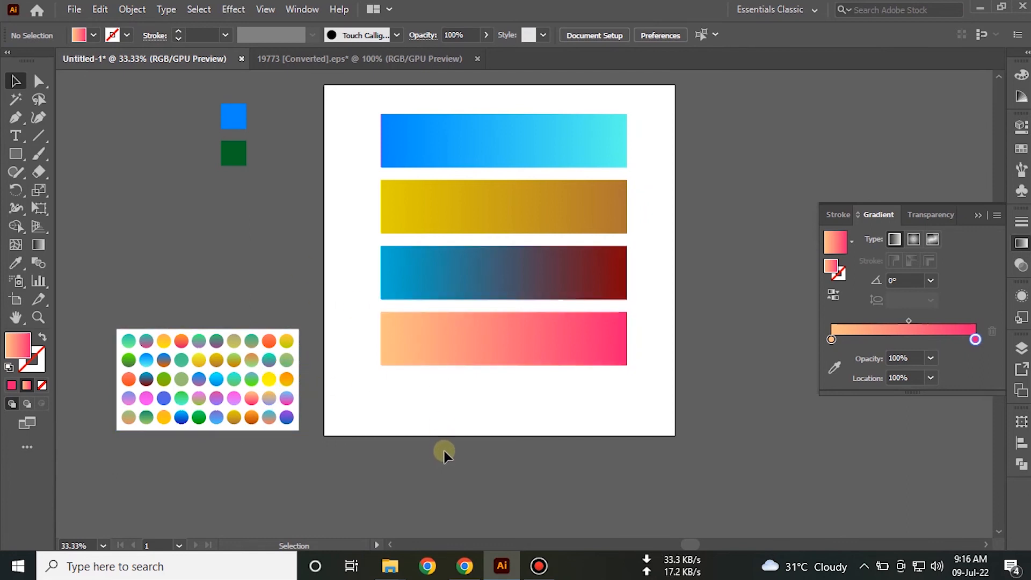
Return to Chrome, search Google for "colors" in a new tab and open the Coolors website in another tab
left_click(465, 567)
left_click(567, 11)
type("color")
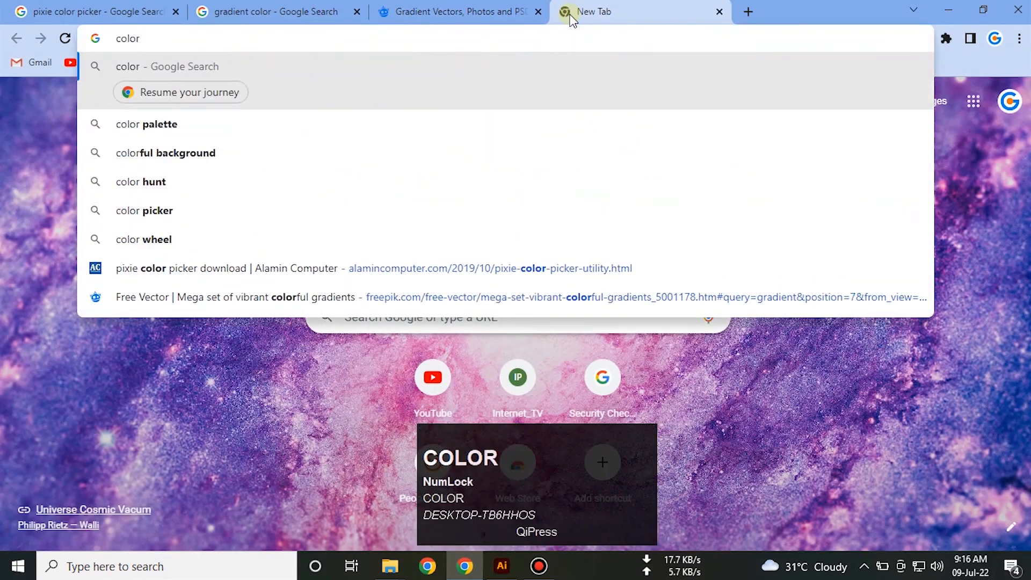
type("s")
key("Return")
scroll(115, 249, "down", 5)
right_click(263, 256)
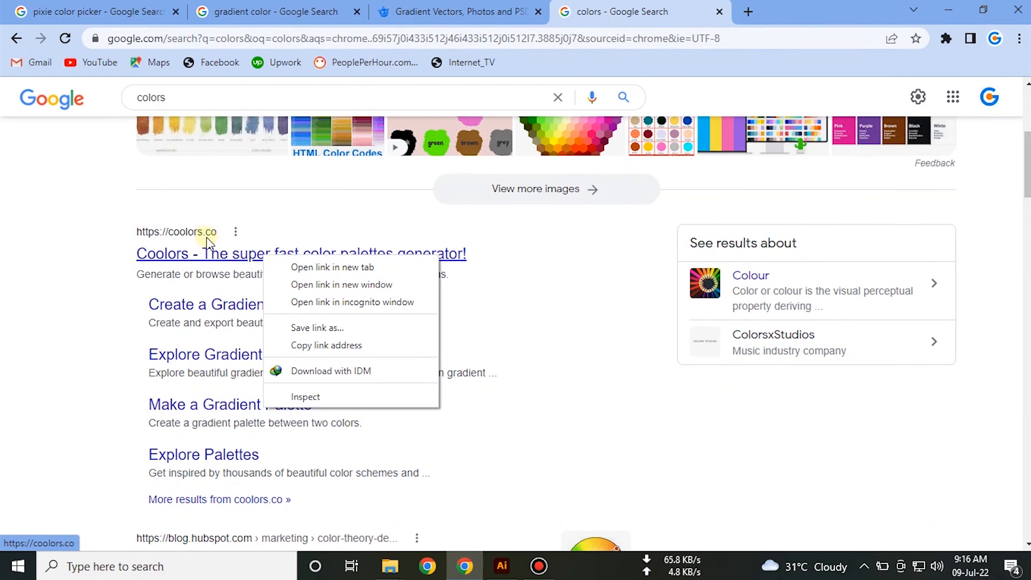
left_click(301, 267)
left_click(747, 14)
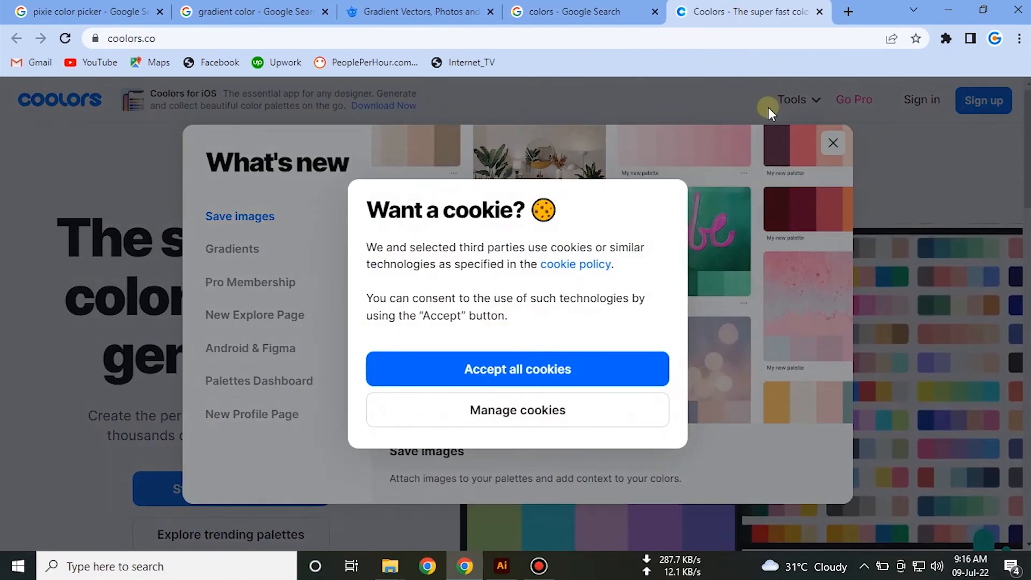
Accept all cookies on the Coolors site, close the What's new pop-up and look over the home page
left_click(559, 368)
left_click(830, 144)
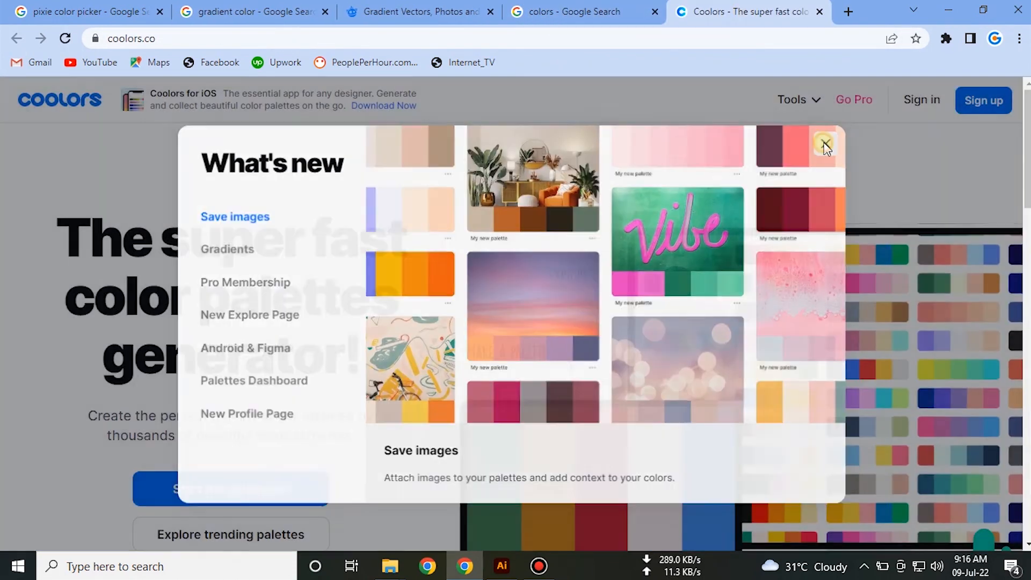
scroll(437, 208, "down", 7)
scroll(439, 210, "up", 3)
scroll(438, 208, "up", 6)
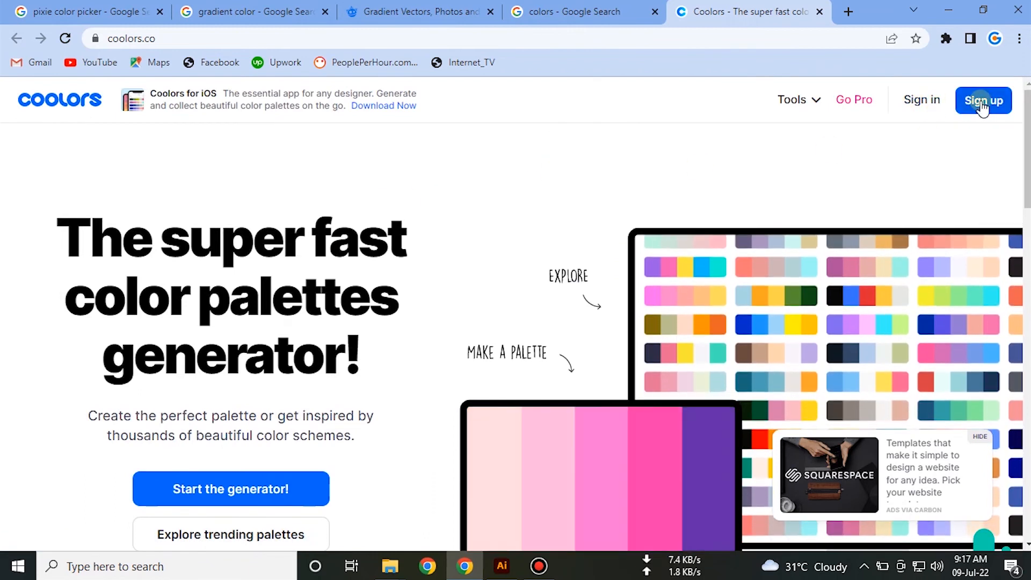
Sign up to Coolors with Google, choosing the second listed account
left_click(982, 101)
left_click(488, 296)
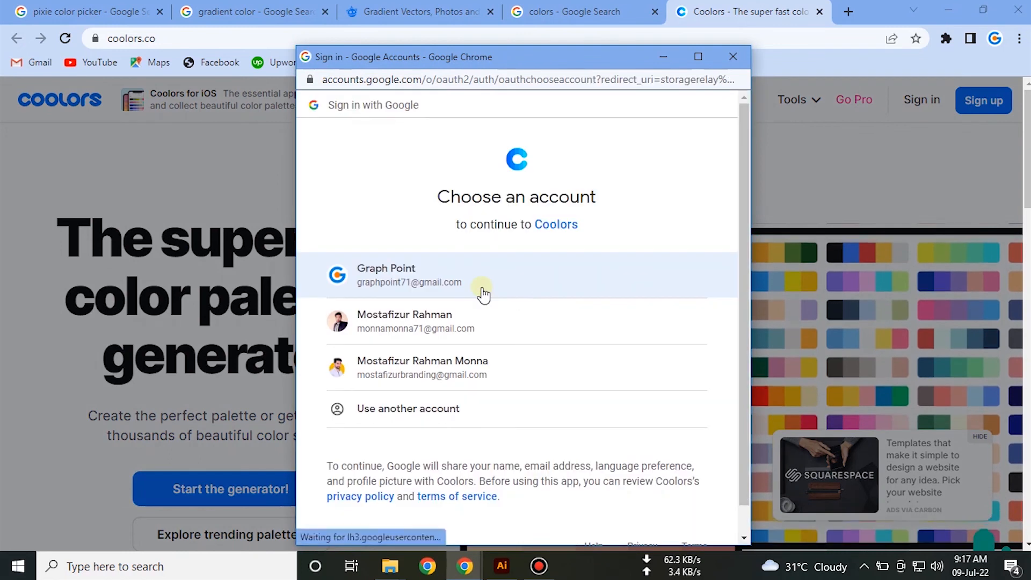
left_click(483, 321)
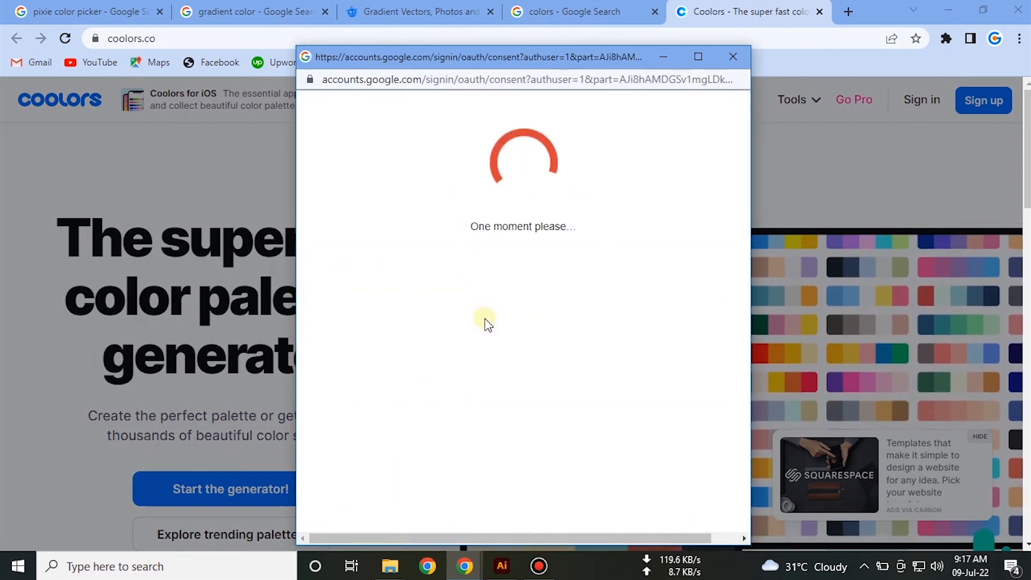
Open the trending color palettes from the Coolors home page and browse through them
scroll(376, 204, "down", 10)
scroll(269, 276, "up", 7)
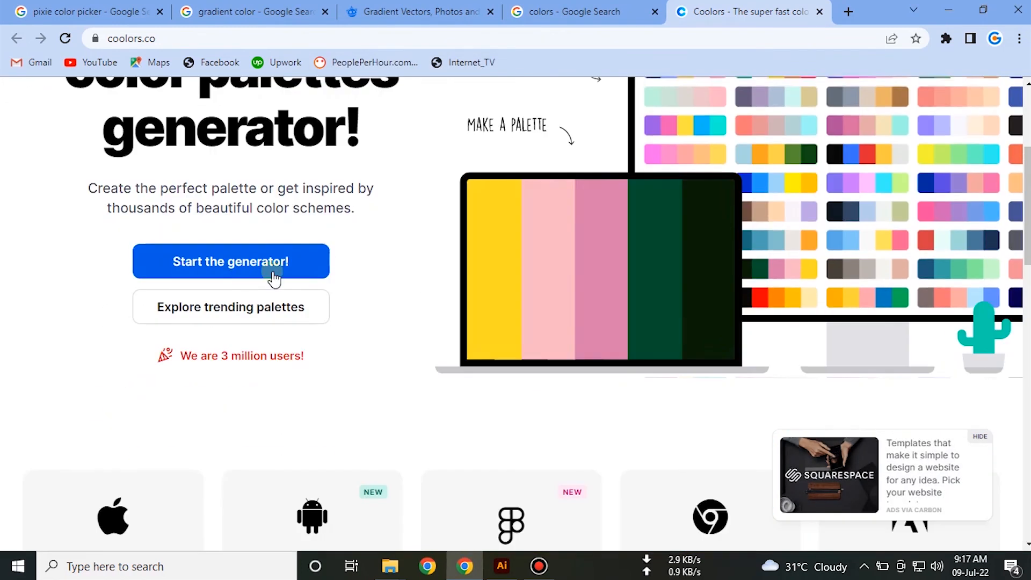
left_click(269, 308)
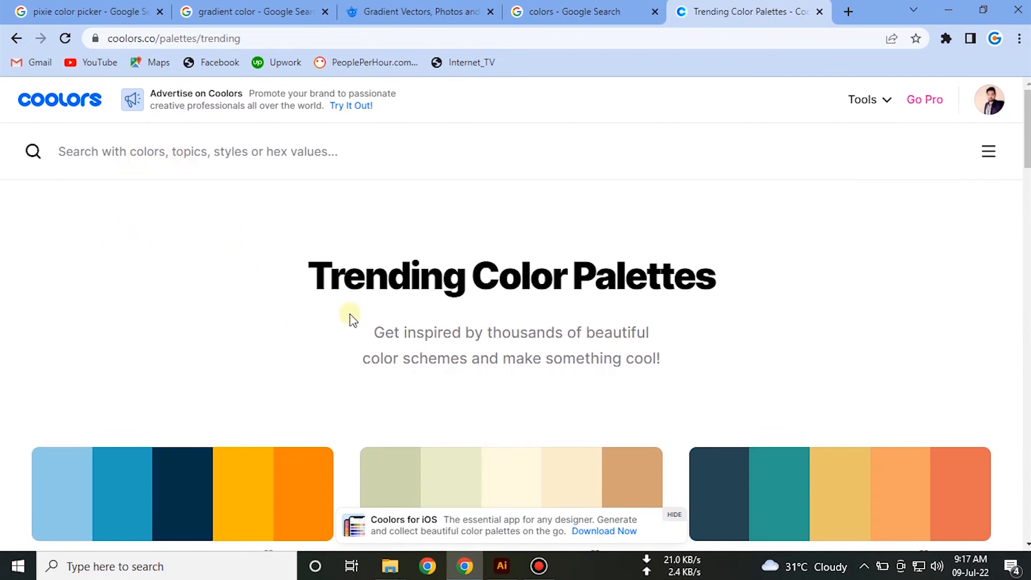
scroll(282, 242, "down", 4)
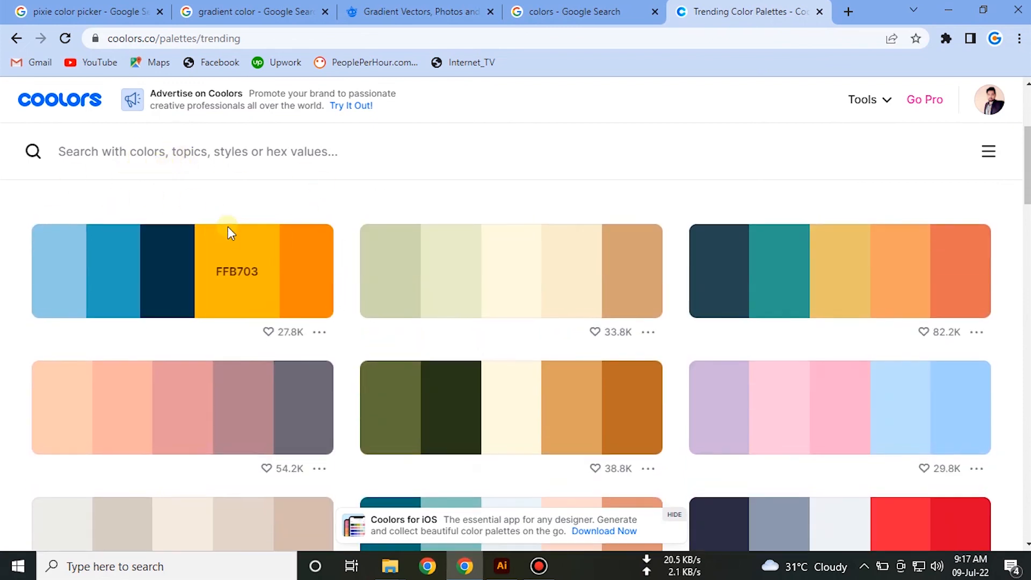
scroll(227, 228, "up", 4)
Search the Coolors palettes for "coffee" and close the filter list to show the palettes
left_click(220, 153)
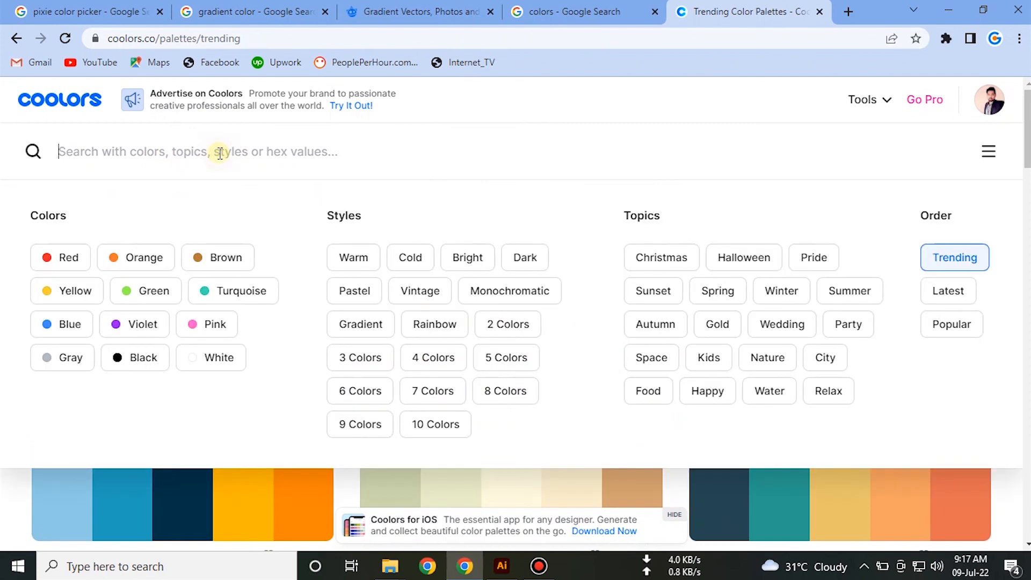
type("f")
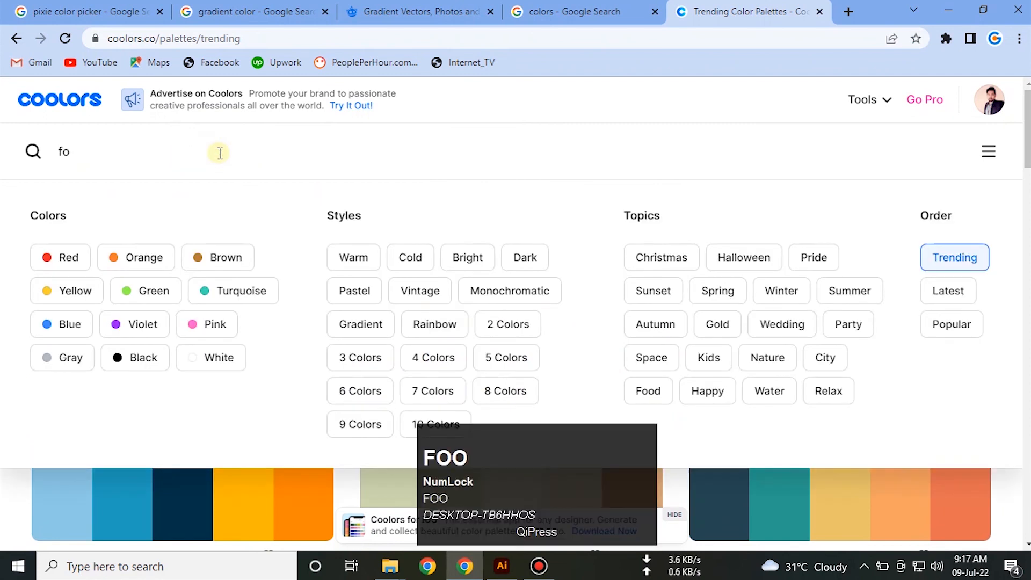
key("BackSpace")
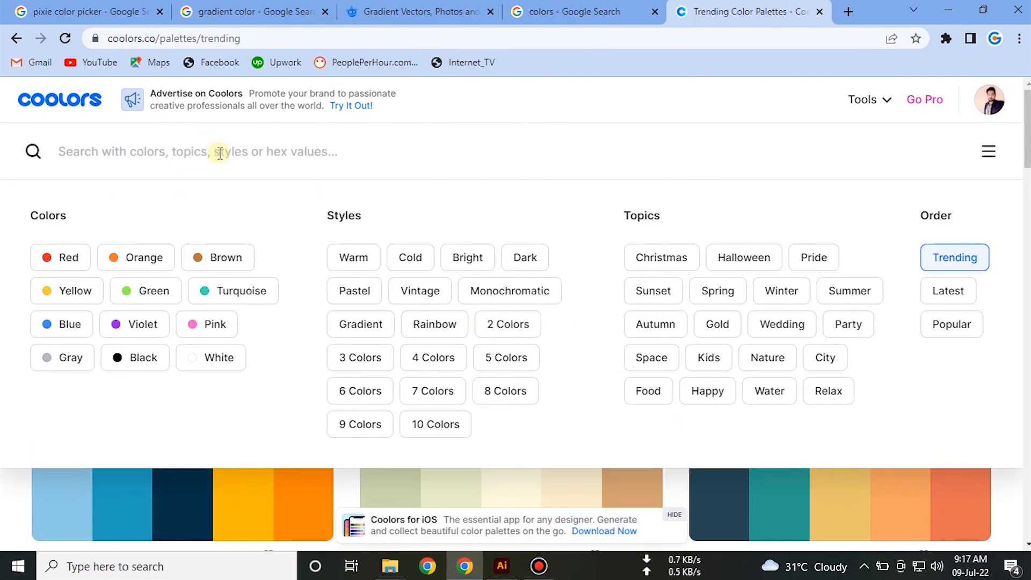
type("coffe")
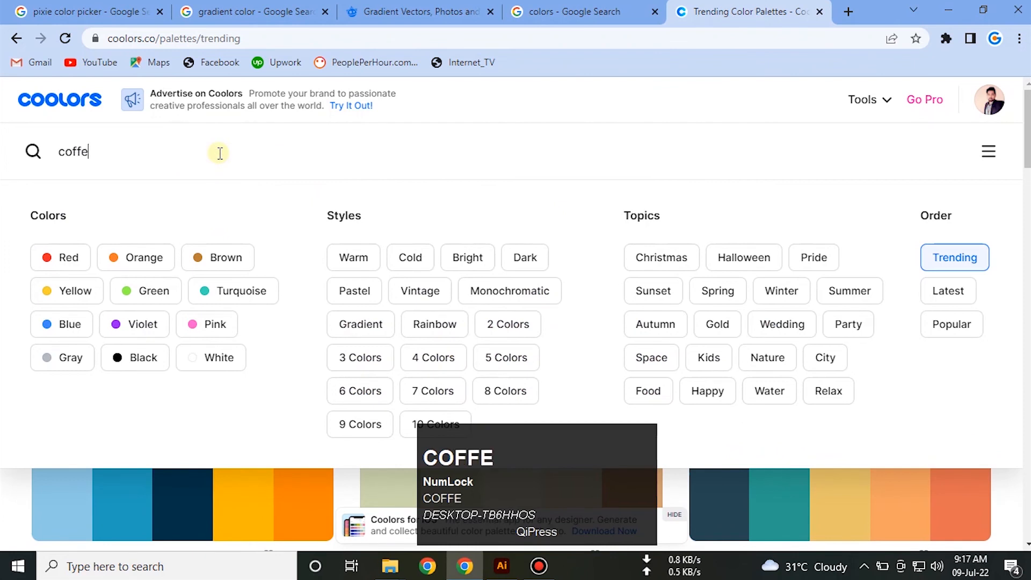
type("e")
key("Return")
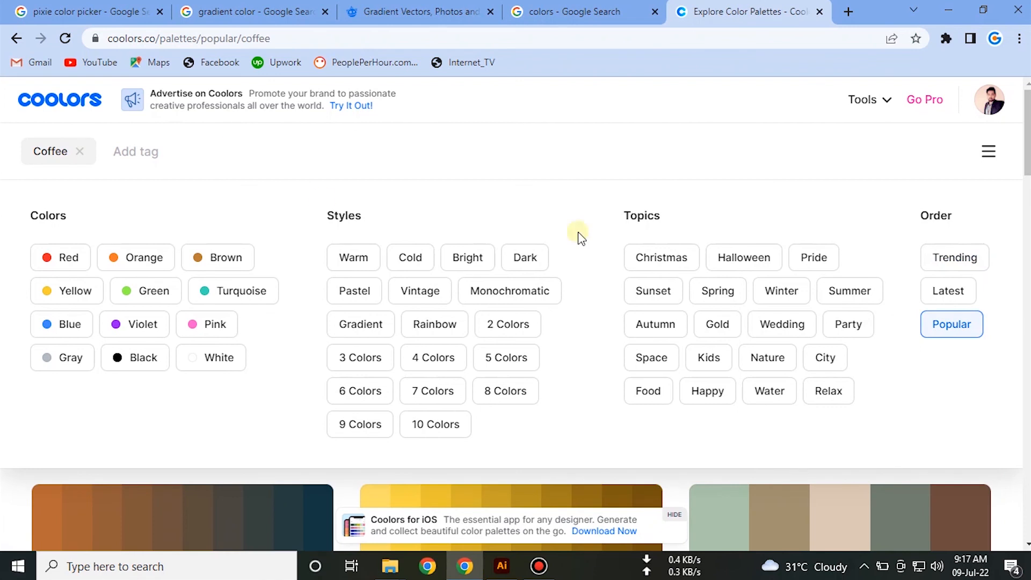
left_click(679, 486)
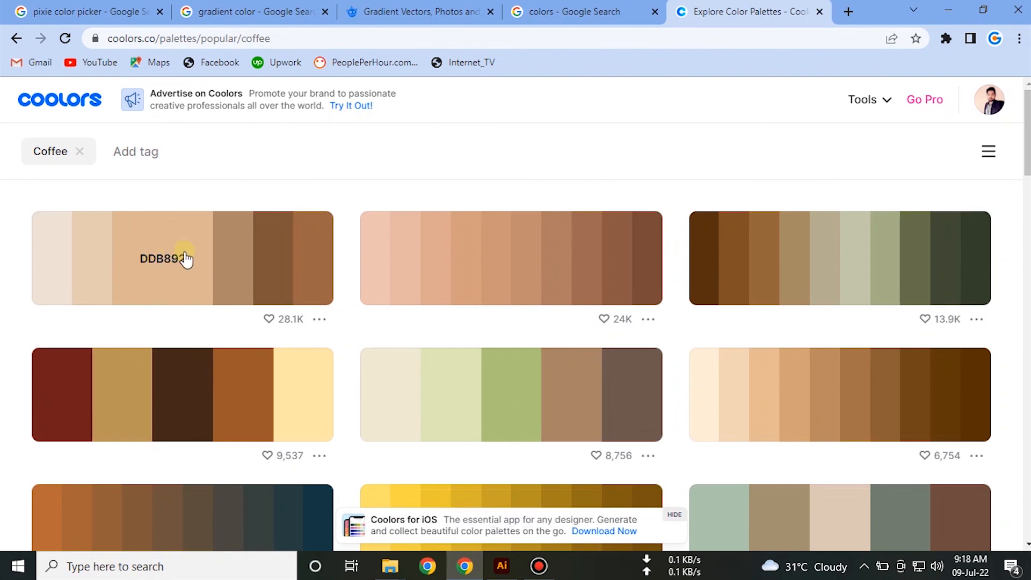
Switch to Illustrator and duplicate the green square twice, placing the copies evenly spaced below it
left_click(502, 567)
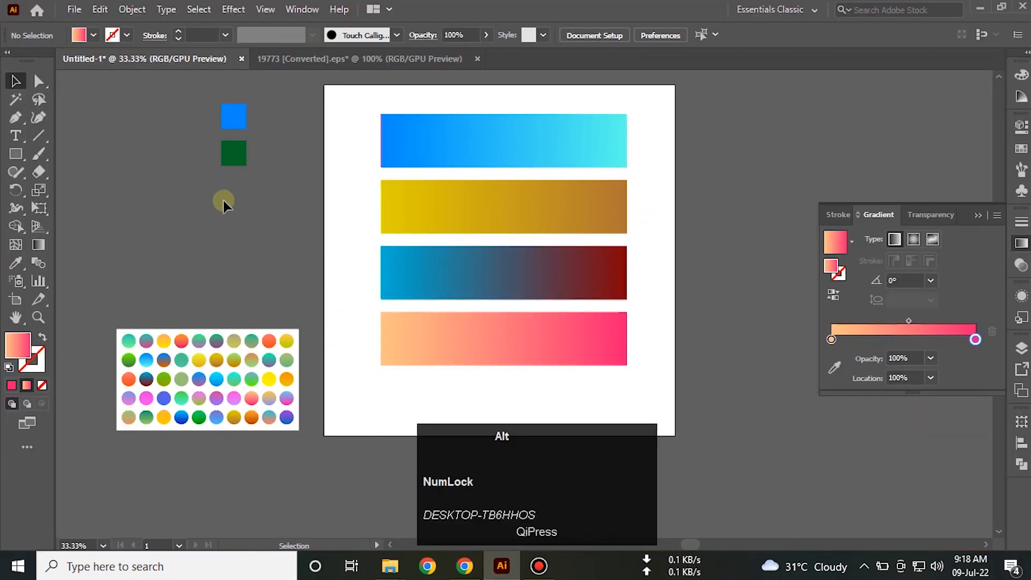
scroll(224, 198, "up", 2)
left_click_drag(256, 122, 255, 196)
key("ctrl+d")
Copy the brown 9C6644 from the first coffee palette and set it as the fill of the first copied square
left_click(263, 200)
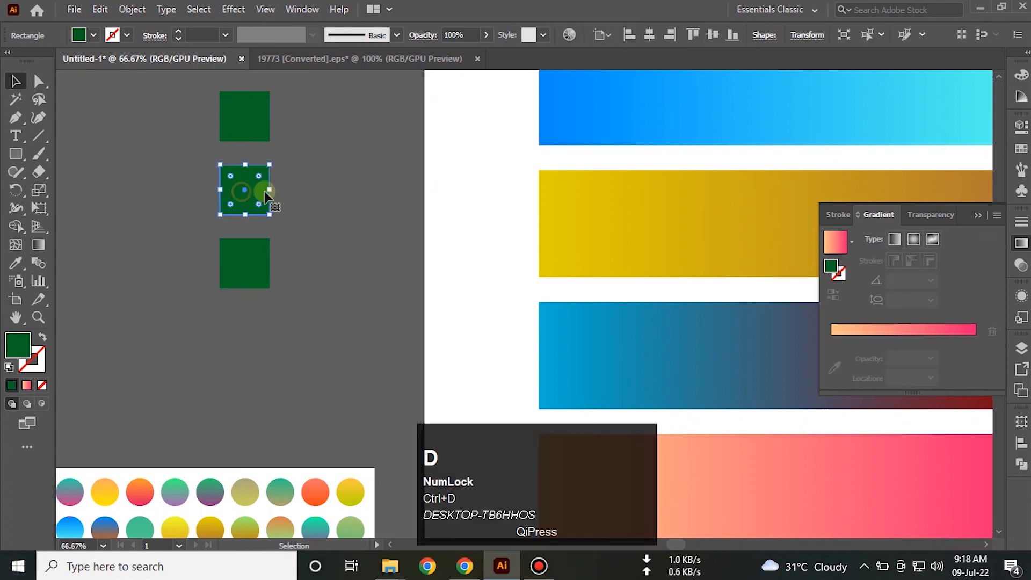
left_click(499, 567)
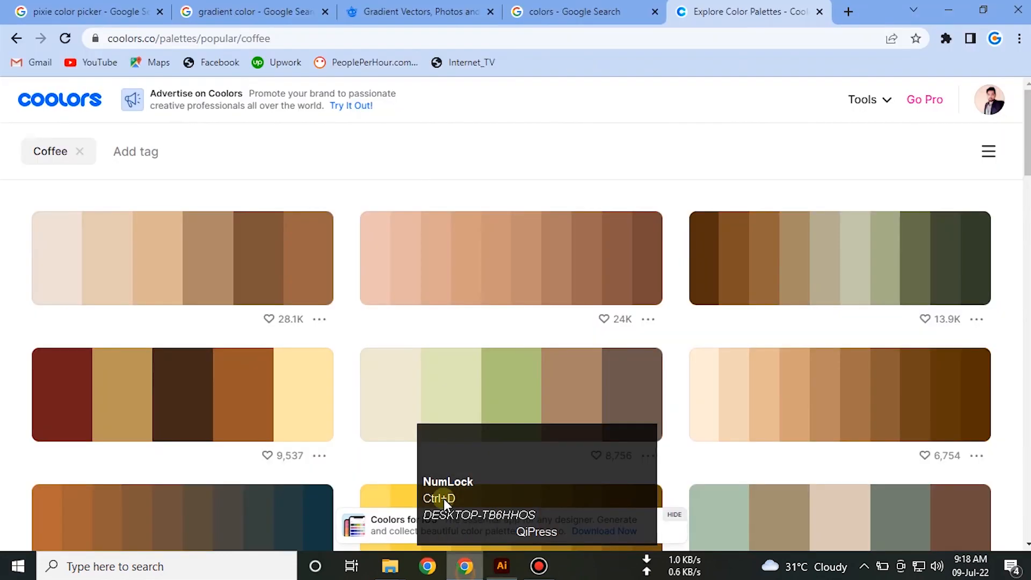
left_click(300, 277)
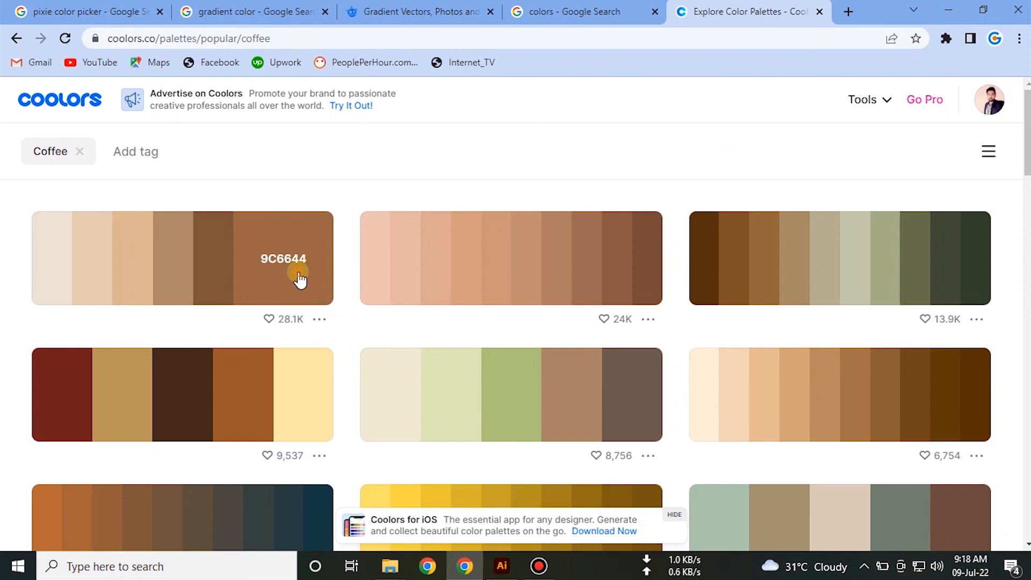
left_click(502, 566)
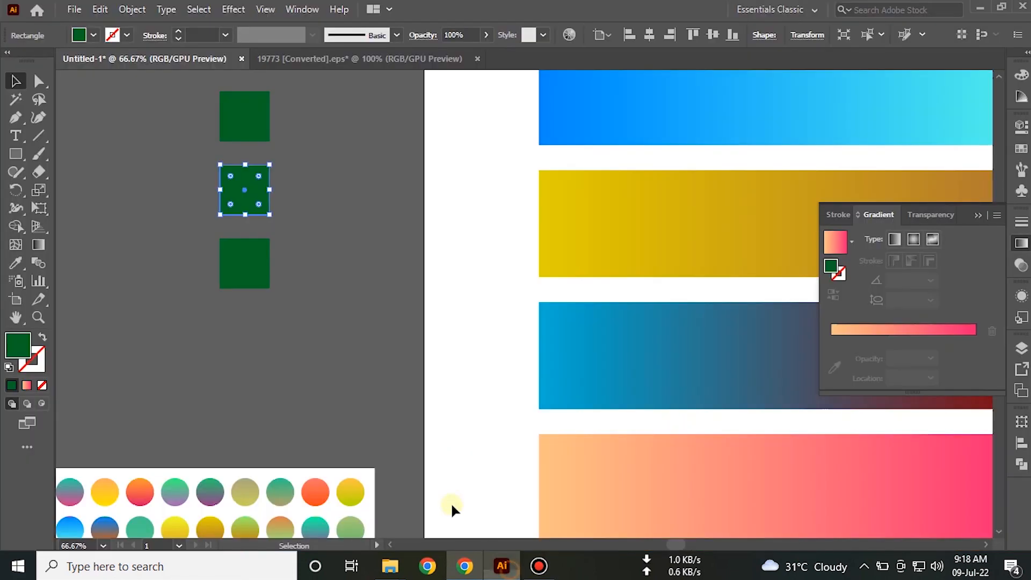
double_click(19, 346)
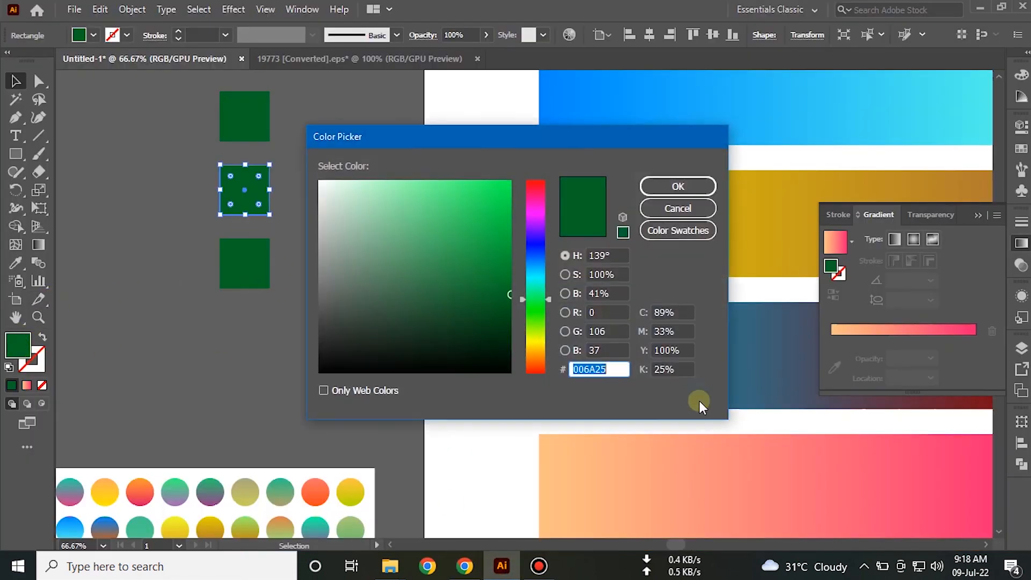
key("ctrl+v")
left_click(678, 185)
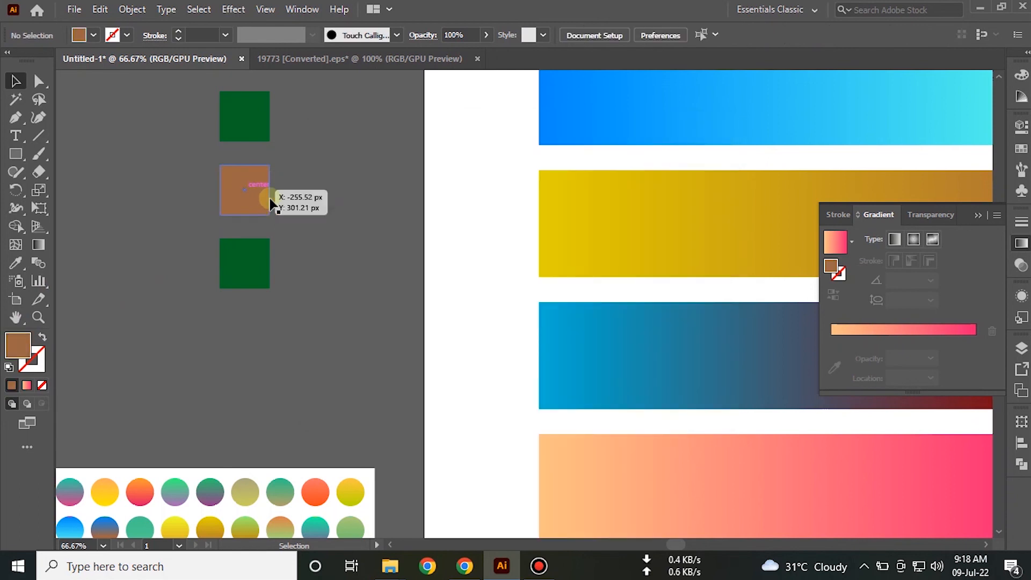
Copy the tan DDB892 from the same coffee palette and set it as the fill of the lowest green square
left_click(464, 566)
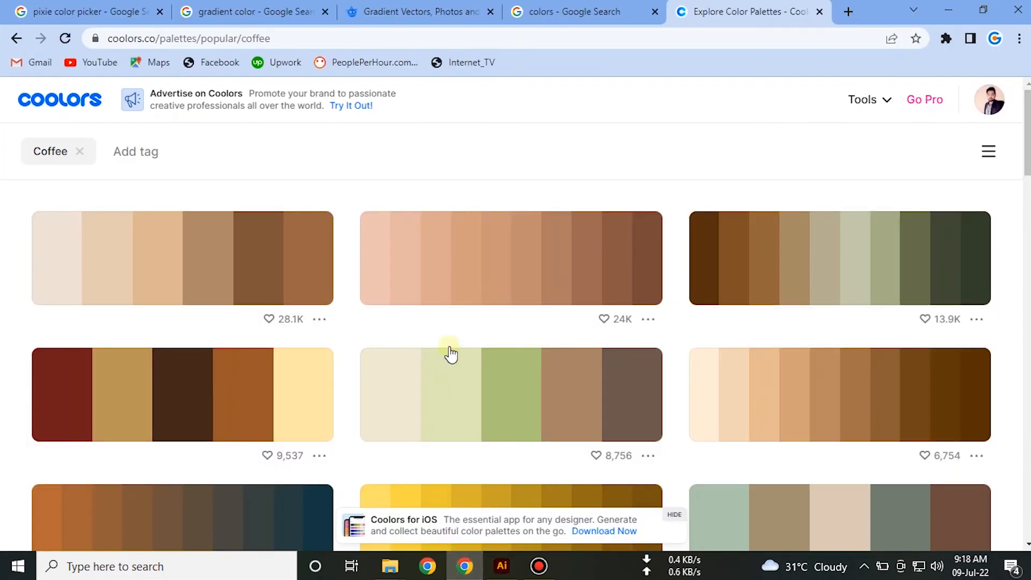
left_click(169, 276)
key("alt+Tab")
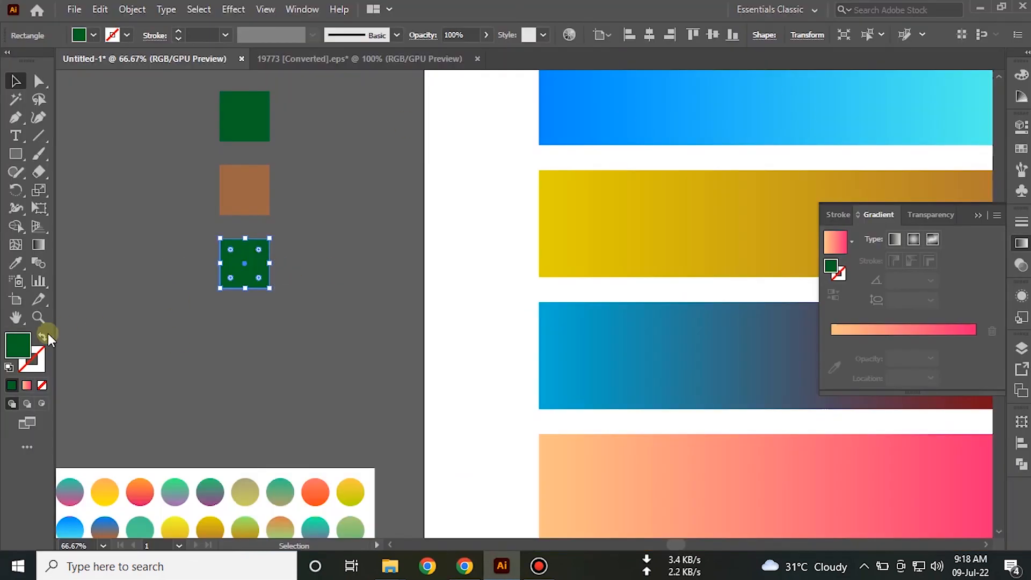
double_click(18, 345)
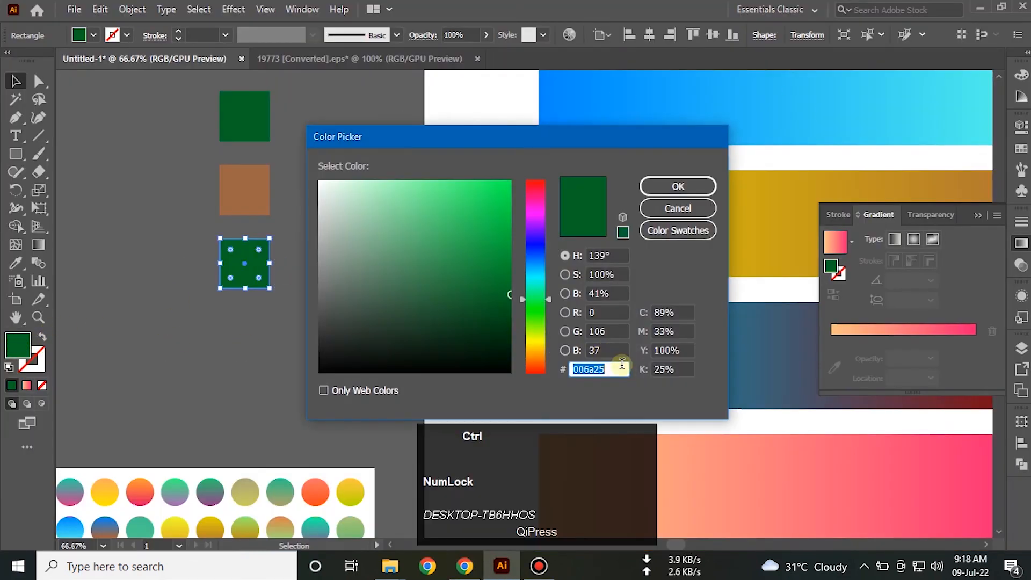
key("ctrl+v")
left_click(680, 185)
left_click(337, 311)
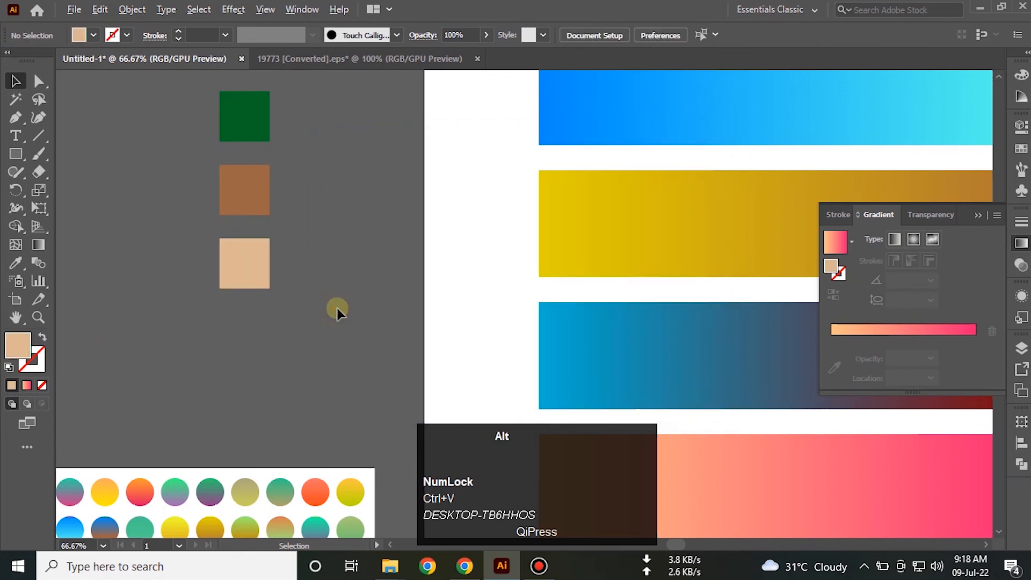
Set the start stop of the top bar's gradient to the brown sampled from the brown square with the Eyedropper
scroll(338, 308, "down", 2, "alt")
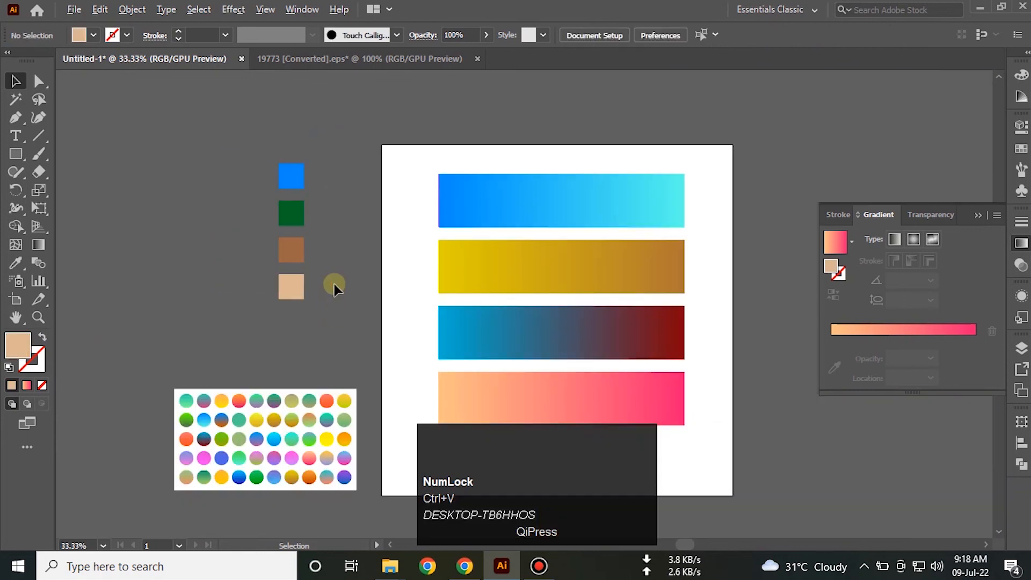
left_click(540, 201)
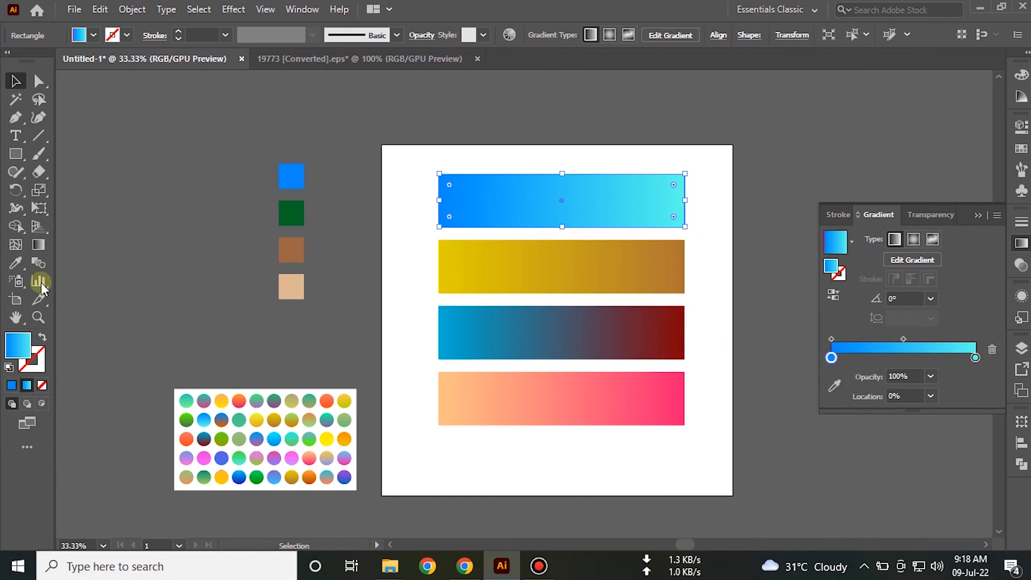
left_click(16, 264)
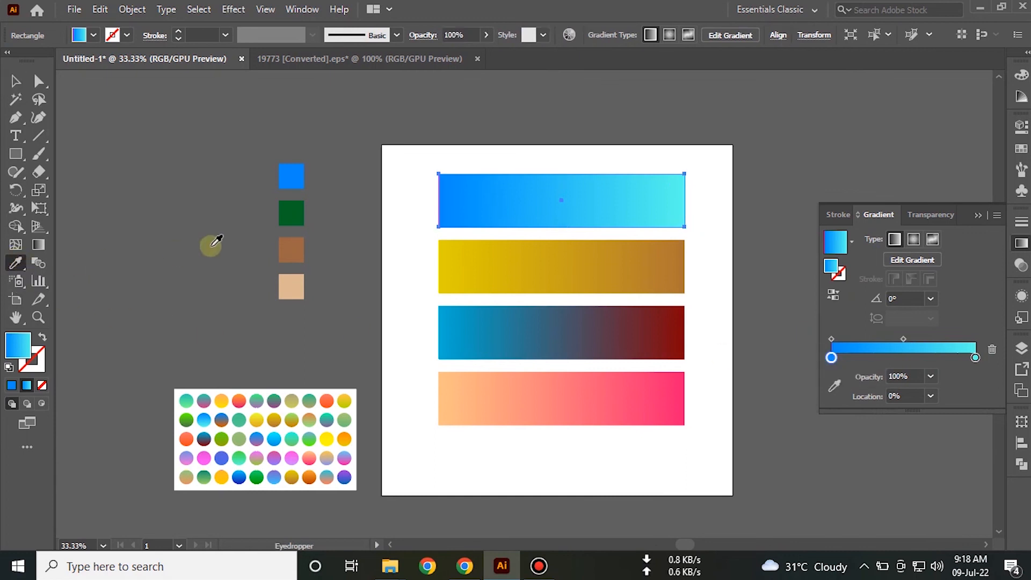
key("shift")
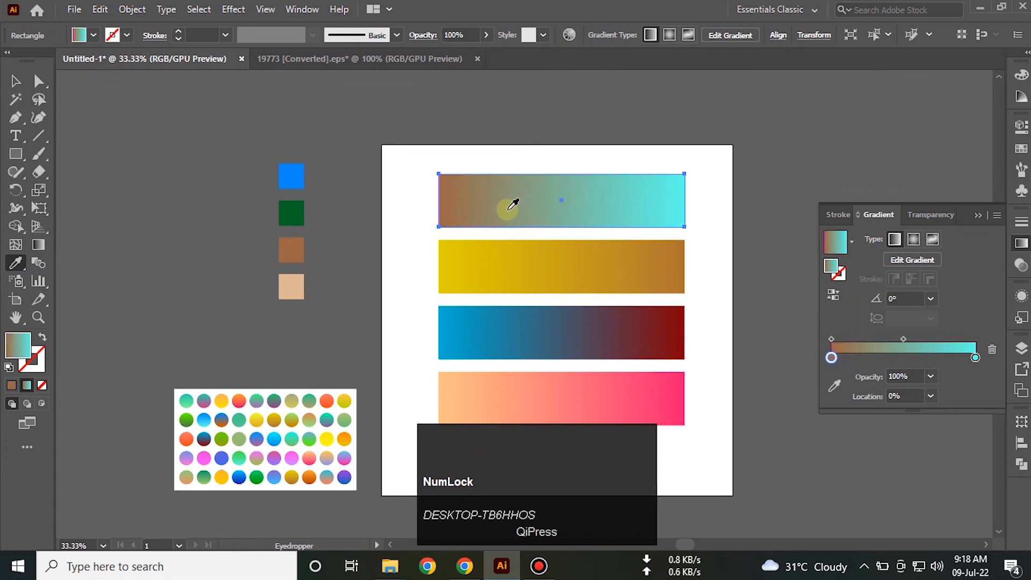
Set the end stop of the top bar's gradient to the tan sampled from the tan square with the Eyedropper
left_click(977, 358)
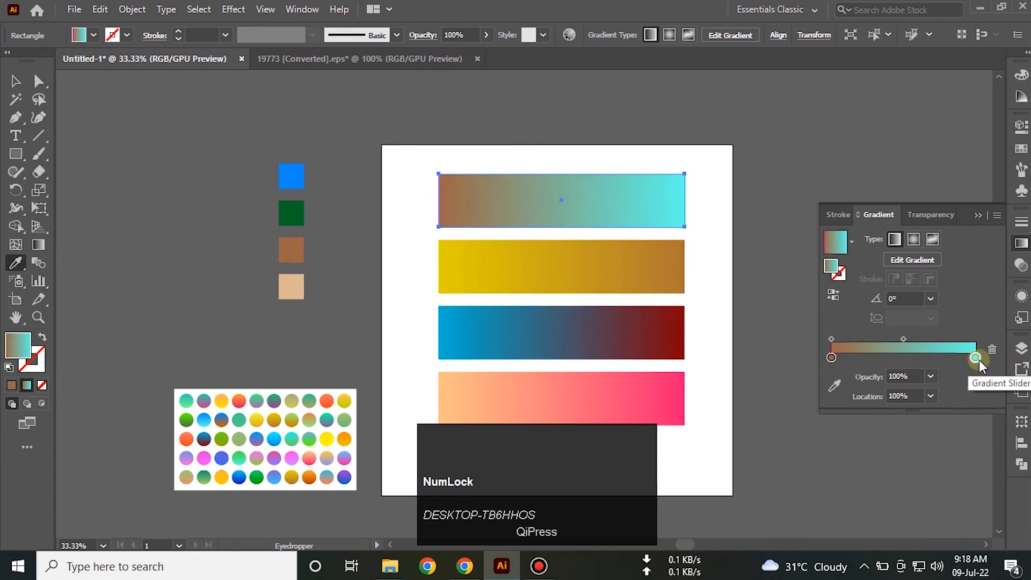
left_click(15, 265)
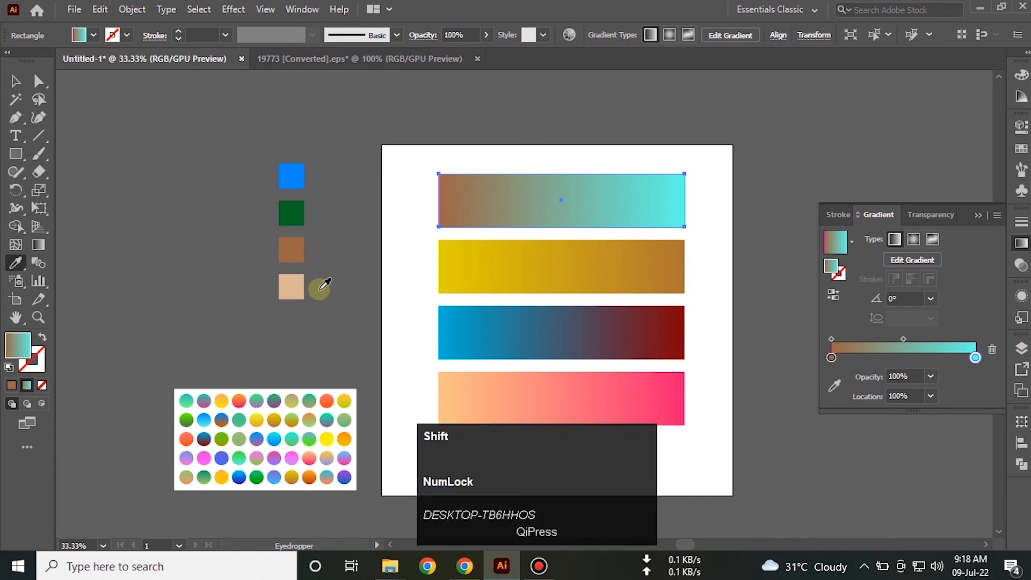
left_click(295, 288, "shift")
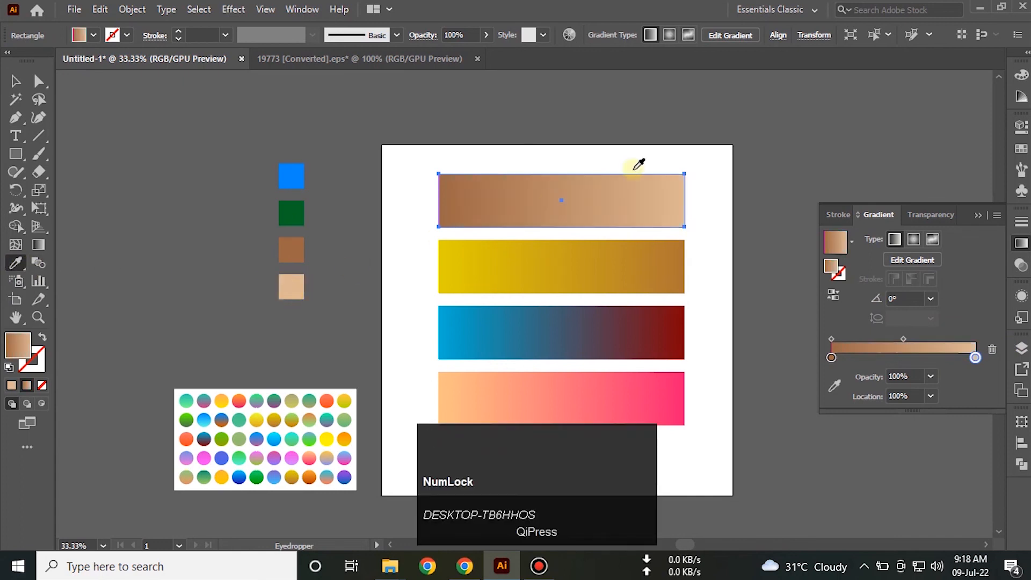
Select all four gradient bars on the artboard with the Selection tool
left_click(16, 81)
key("ctrl+a")
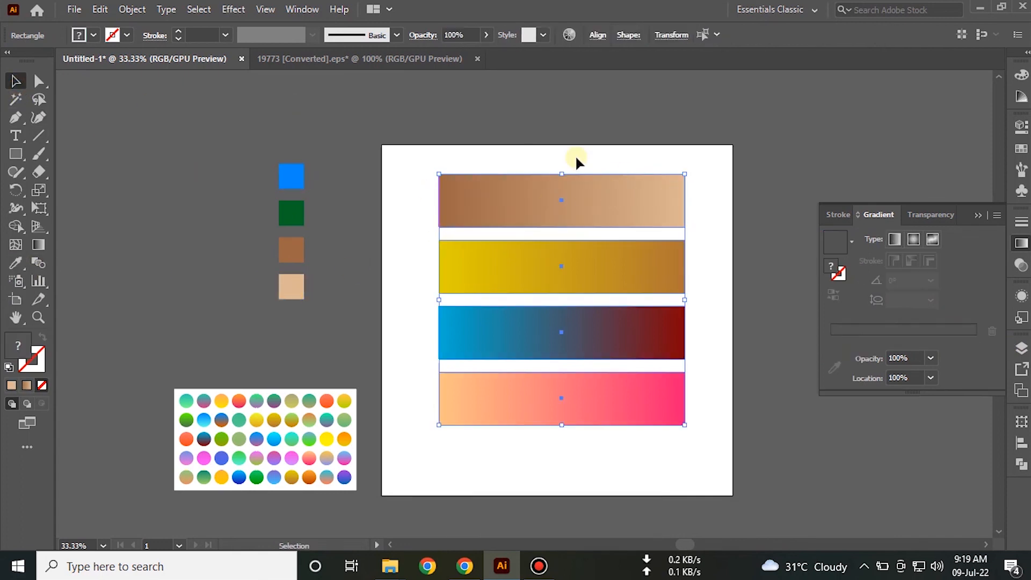